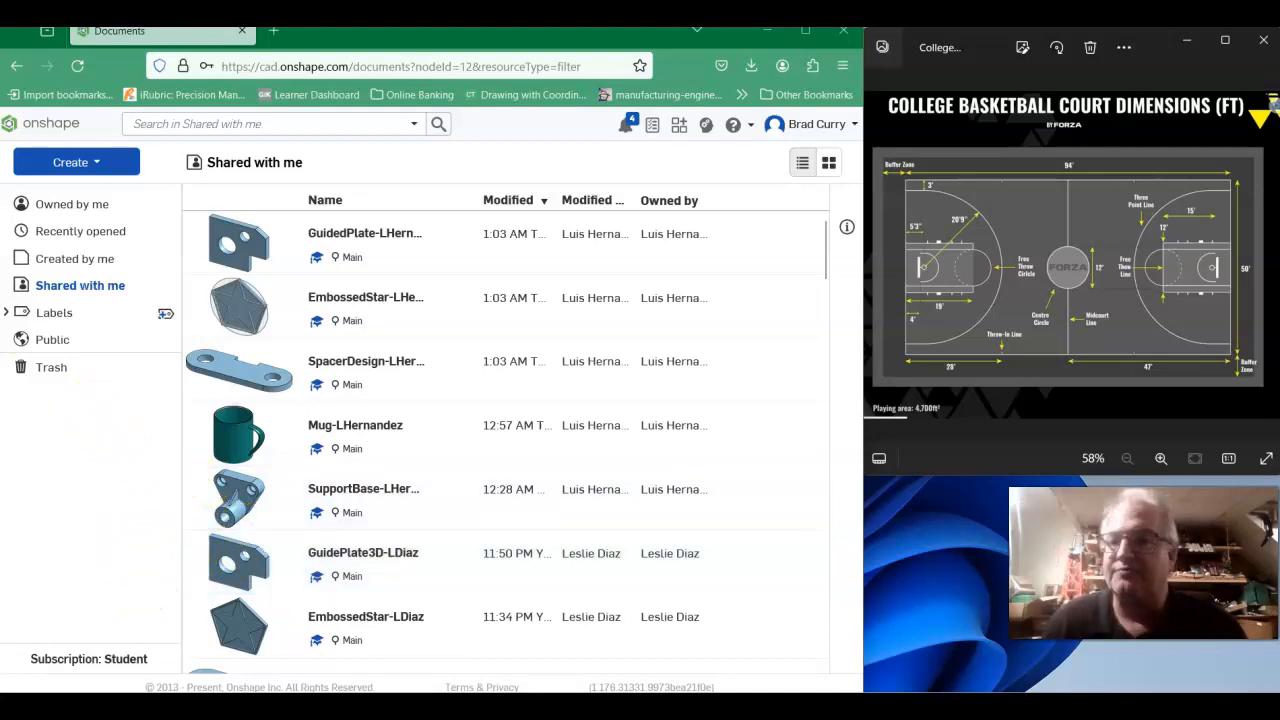
# - Create a new document named Basketballcourt-FLast
pyautogui.click(82, 162)
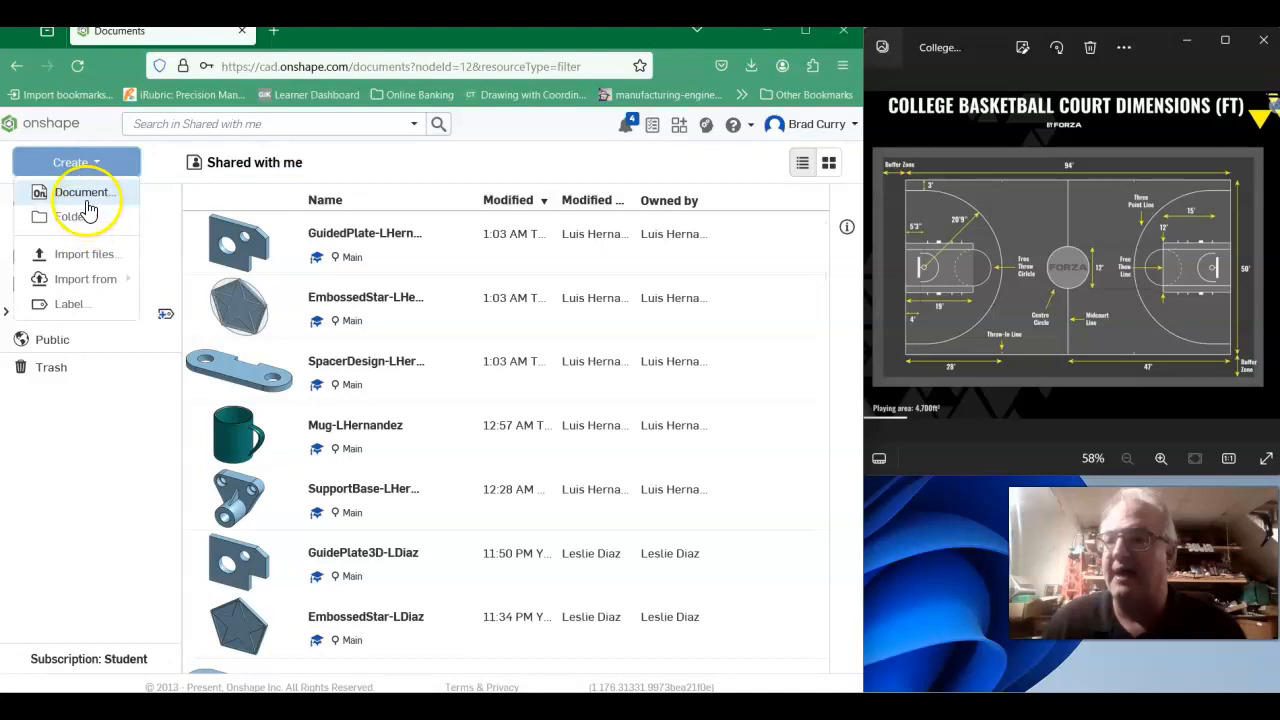
pyautogui.click(82, 193)
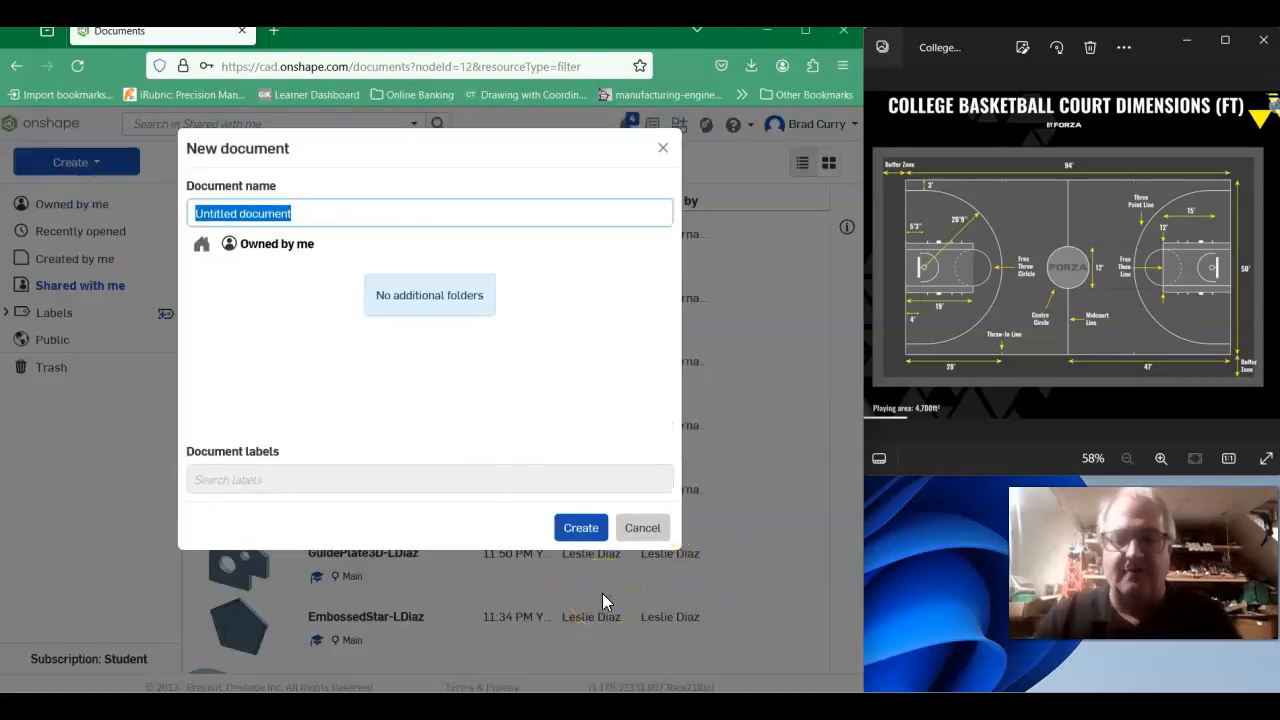
pyautogui.write('Bask')
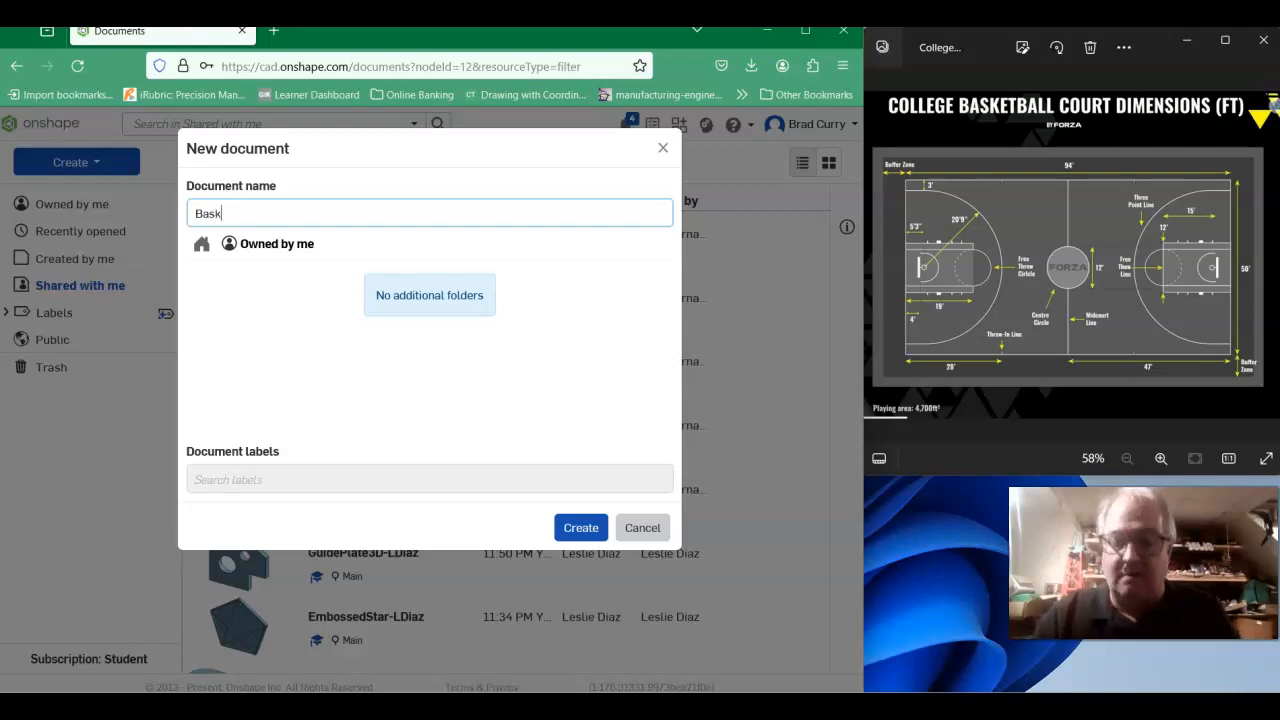
pyautogui.write('etballcourt-')
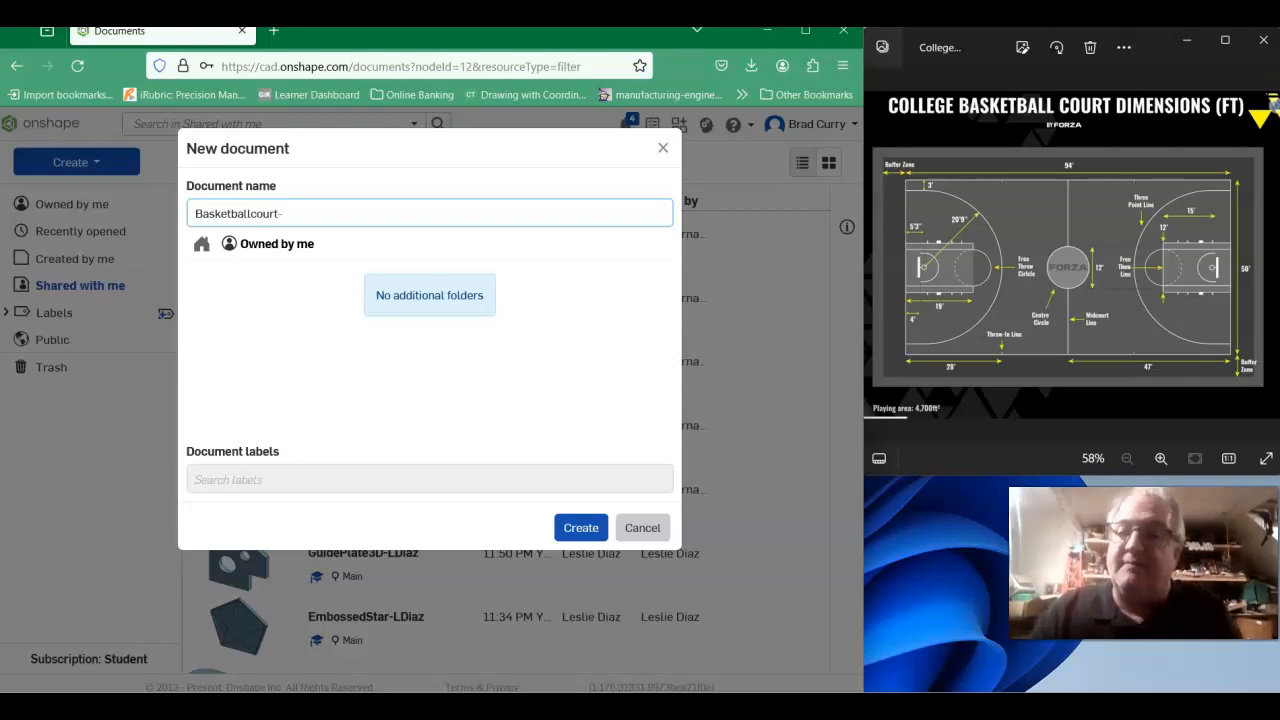
pyautogui.write('FLast')
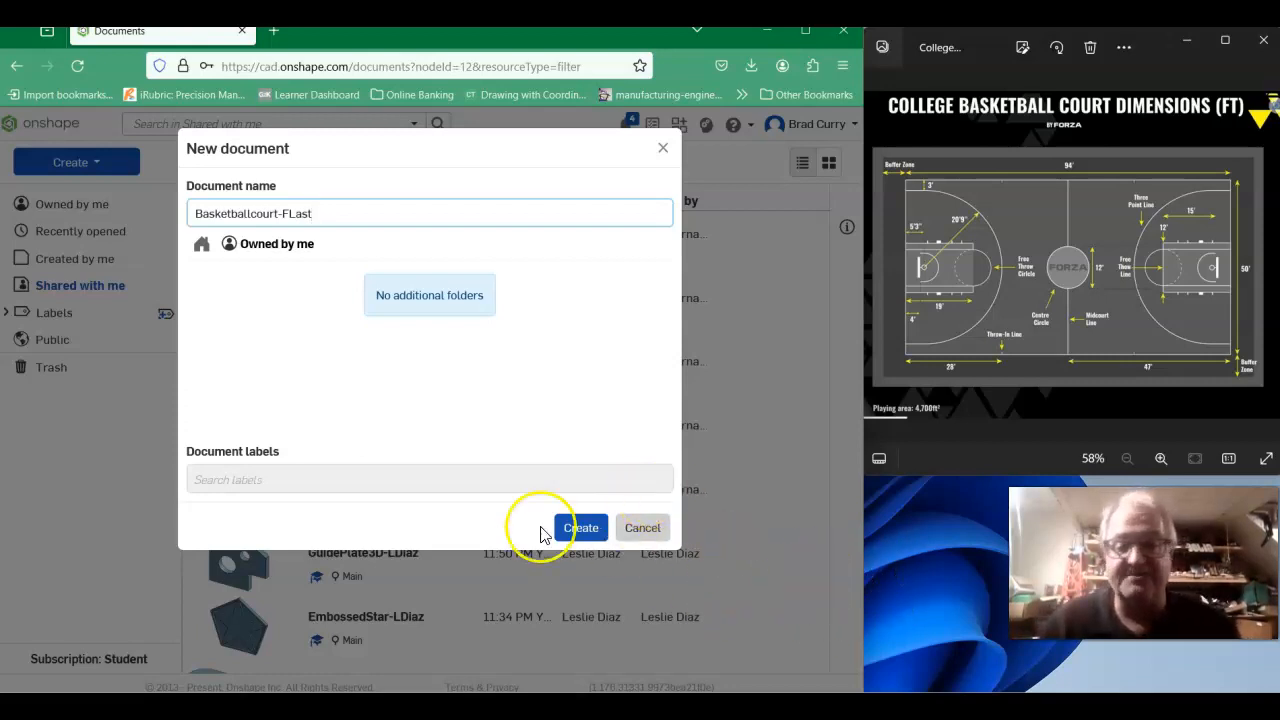
pyautogui.click(584, 529)
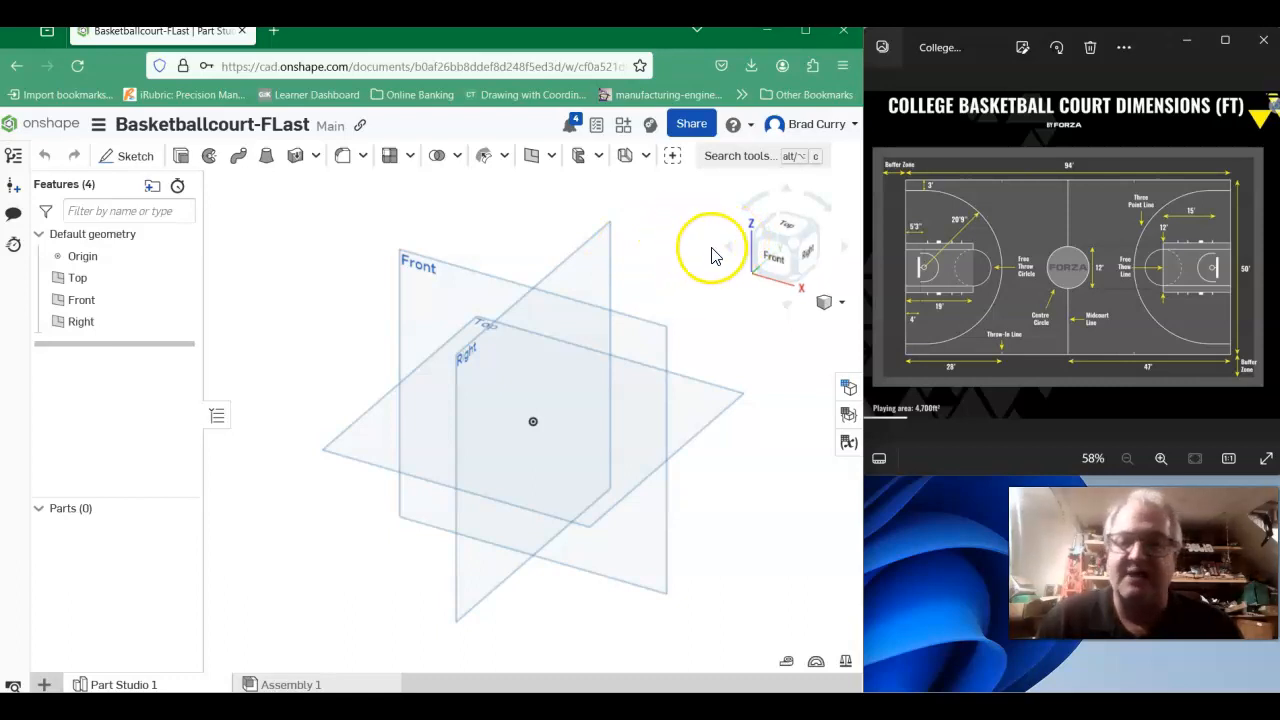
# - Start a new sketch on the Top plane and view it from the top
pyautogui.click(137, 160)
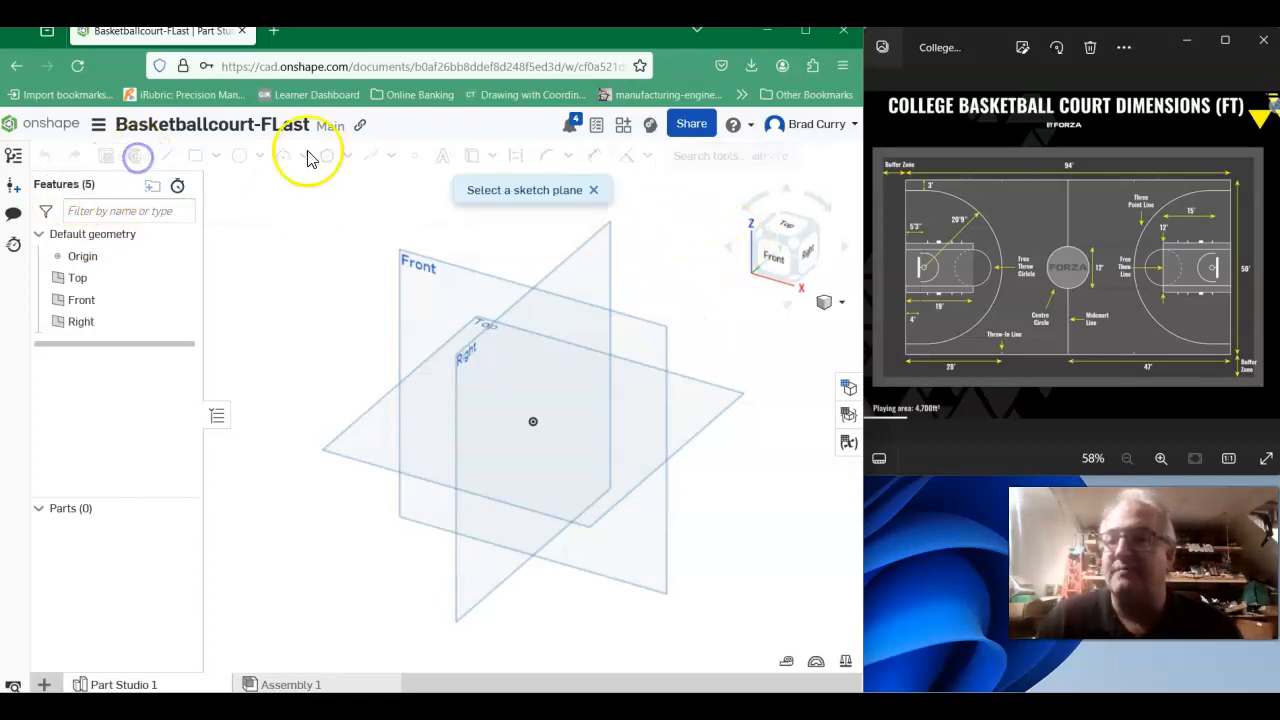
pyautogui.click(365, 449)
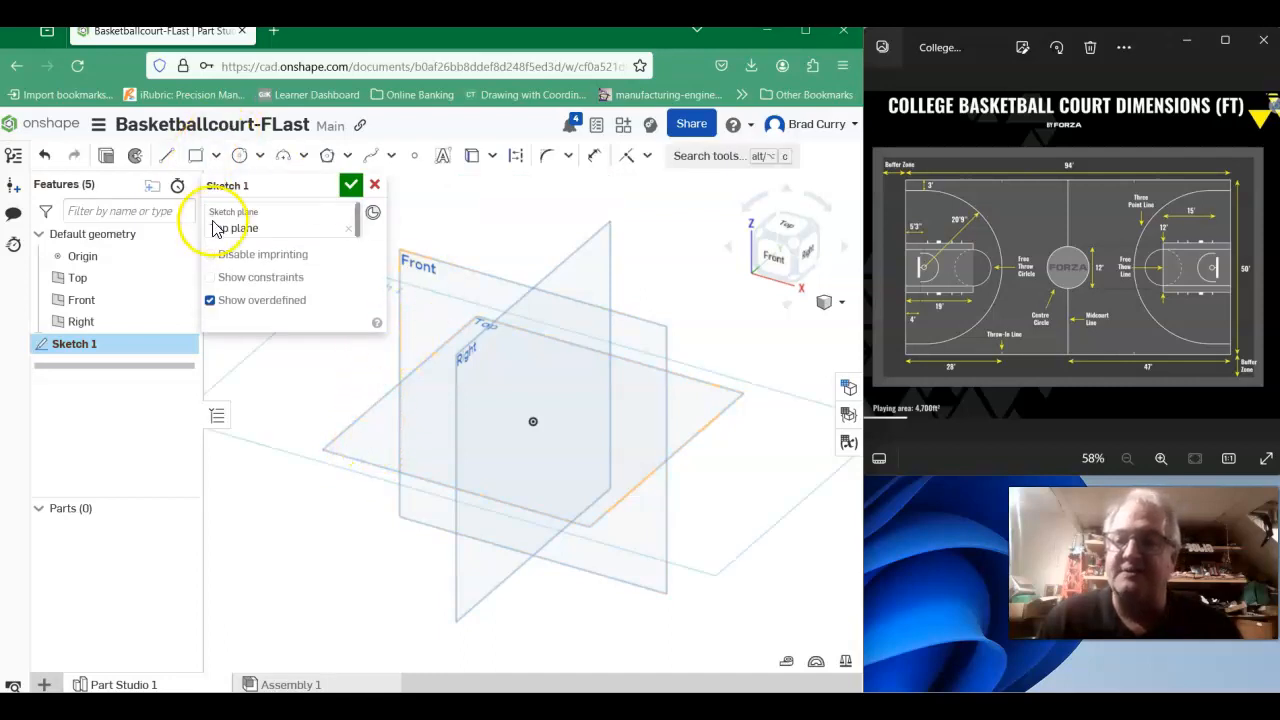
pyautogui.click(785, 232)
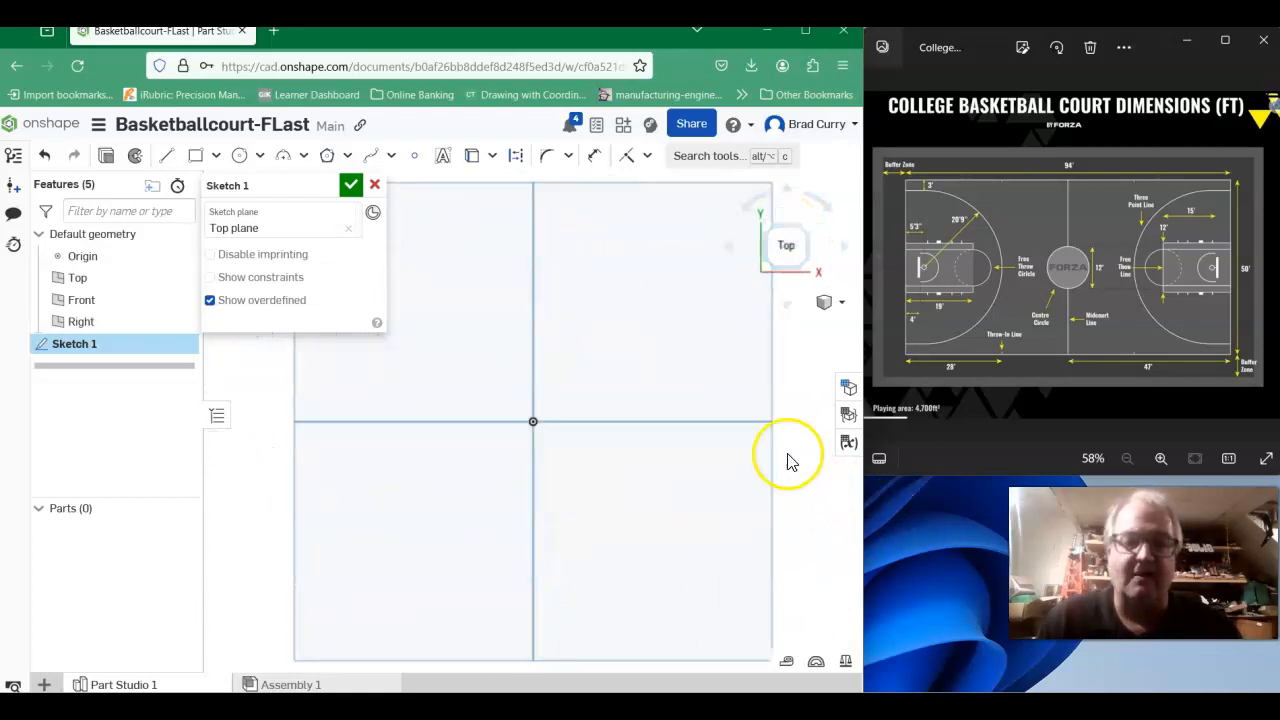
pyautogui.click(864, 284)
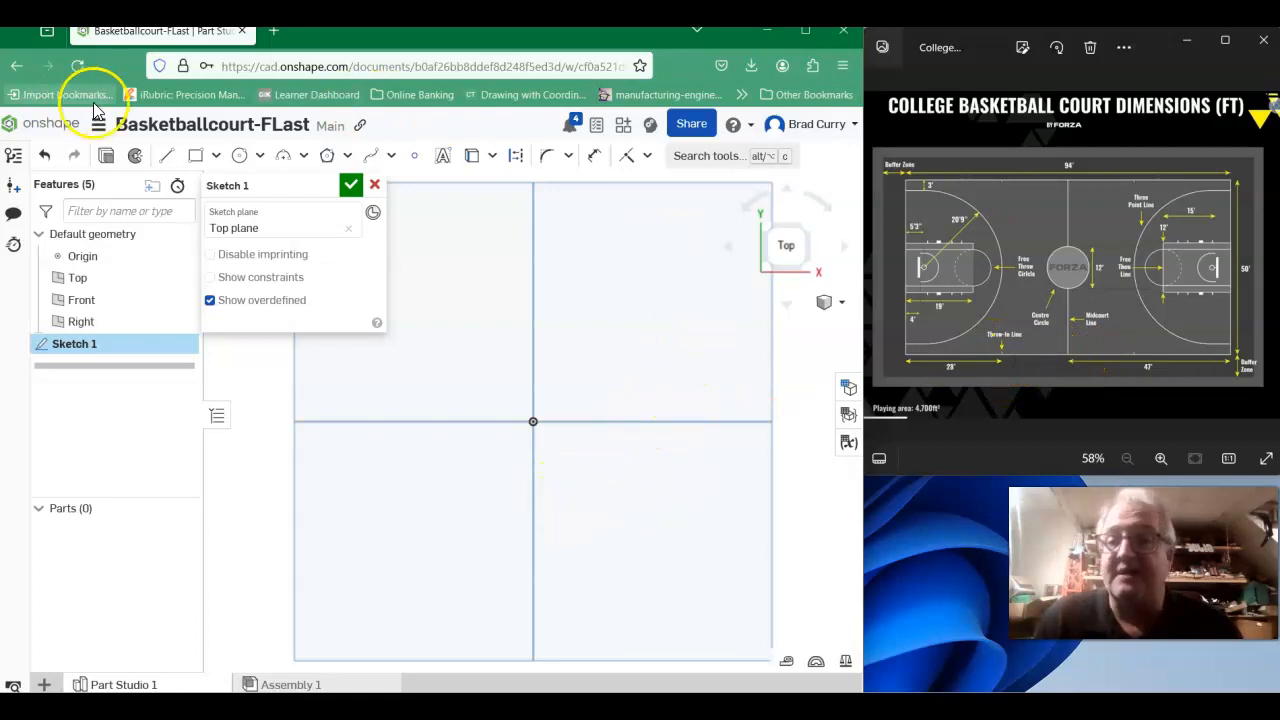
# - Sketch a center point rectangle about 5.02 by 3.31 inches, centered on the origin
pyautogui.click(215, 160)
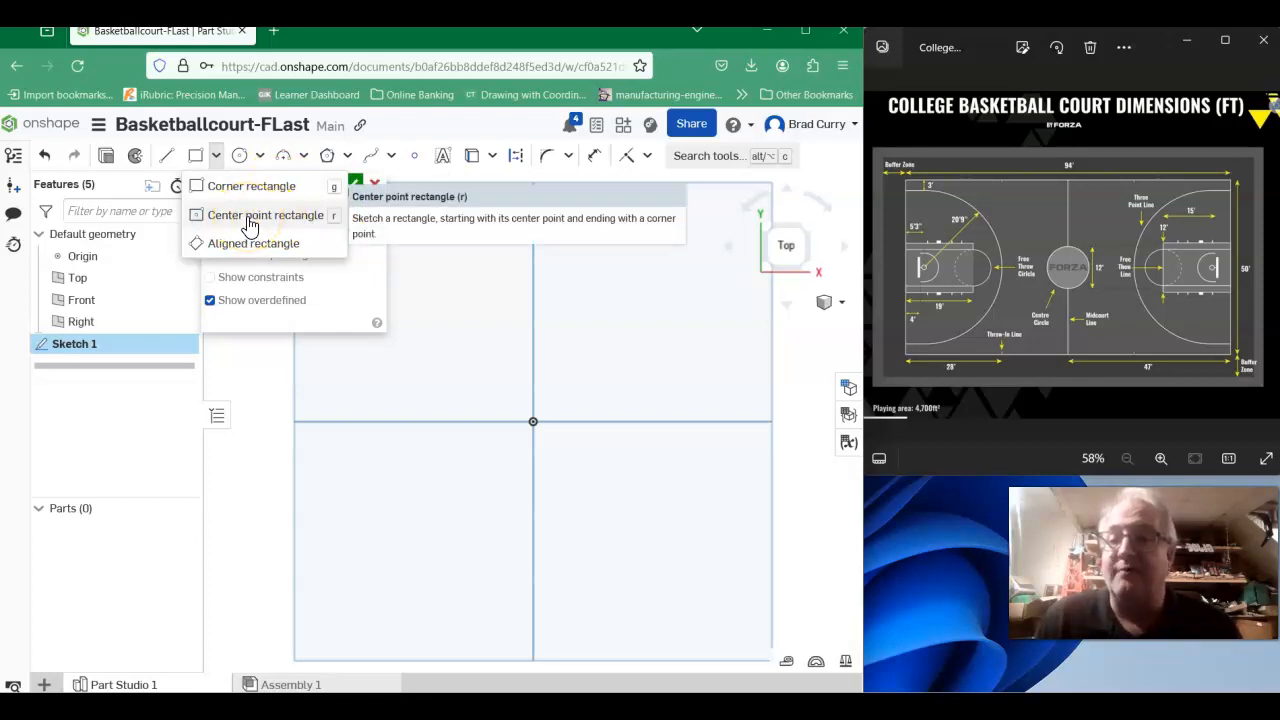
pyautogui.click(250, 222)
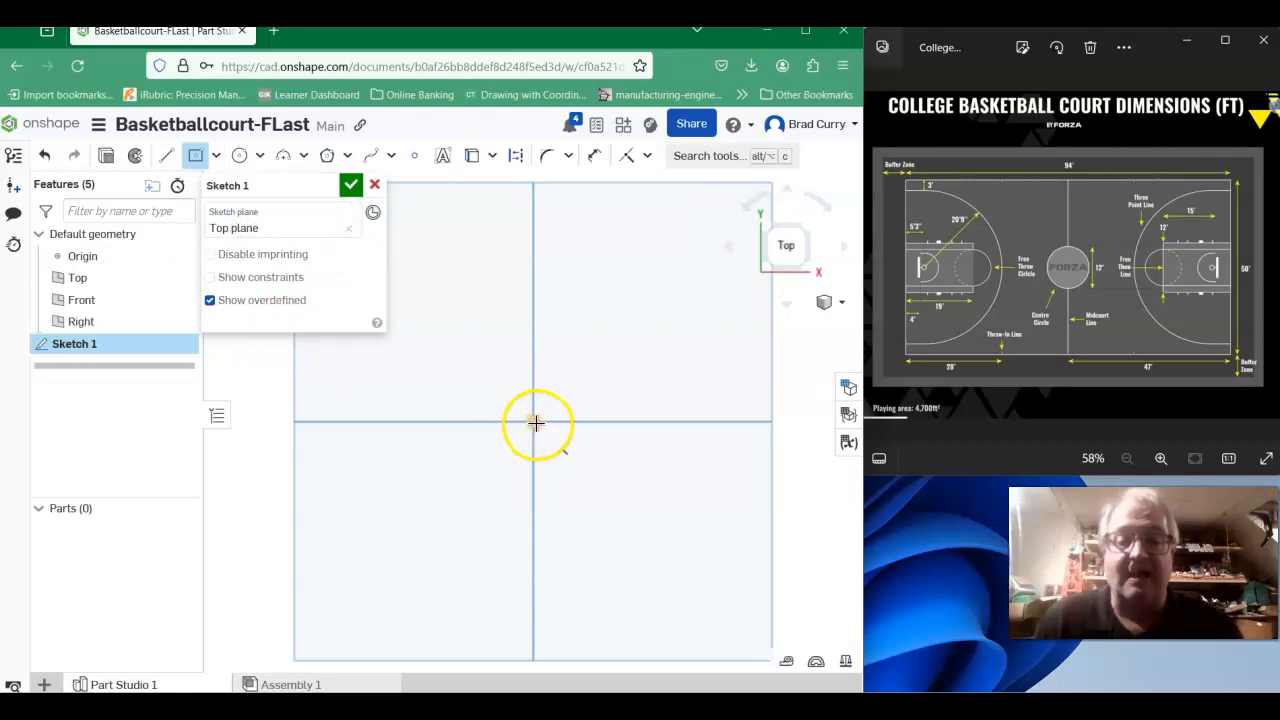
pyautogui.click(535, 421)
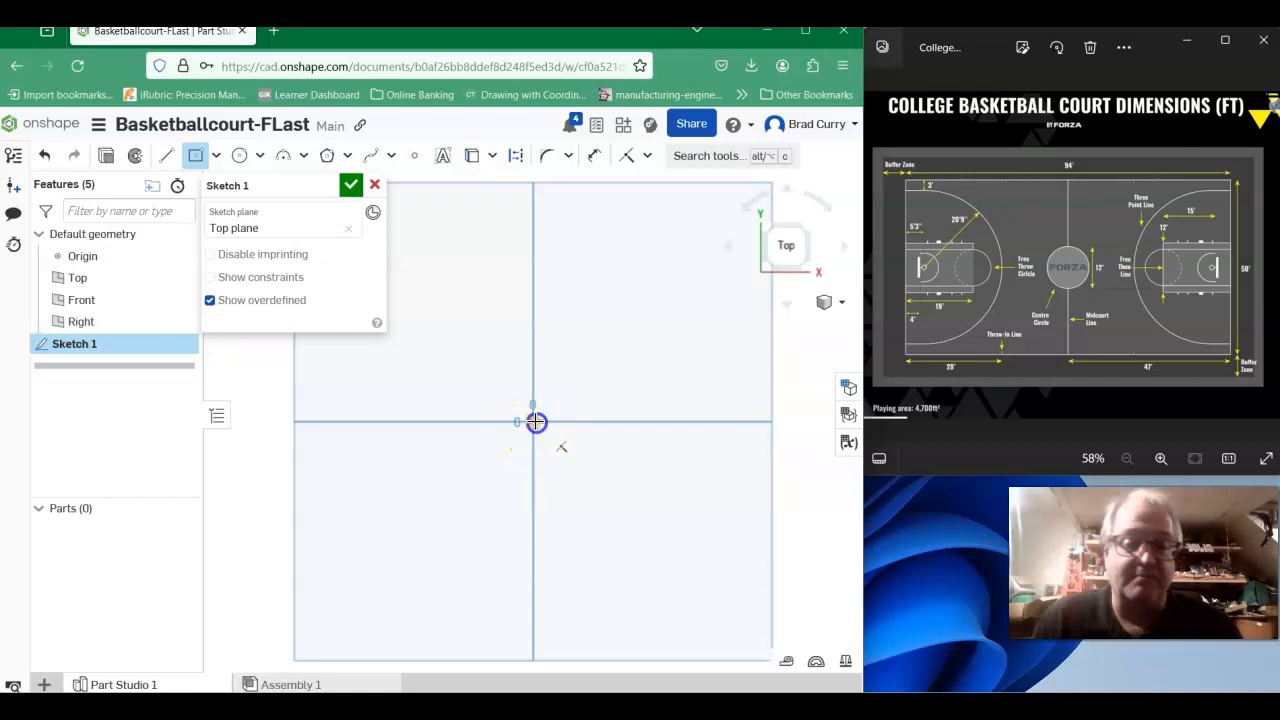
pyautogui.click(731, 289)
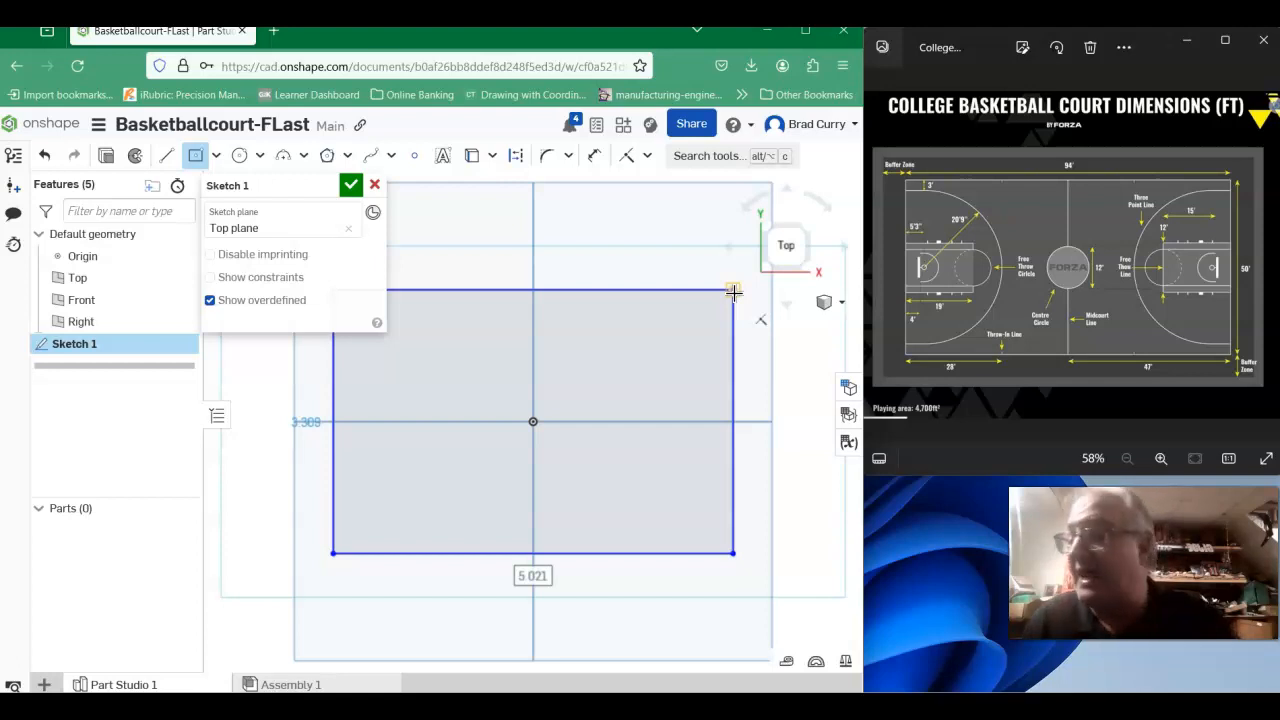
# - Set the rectangle's horizontal length to 94*12, which is 1128 inches
pyautogui.write('94')
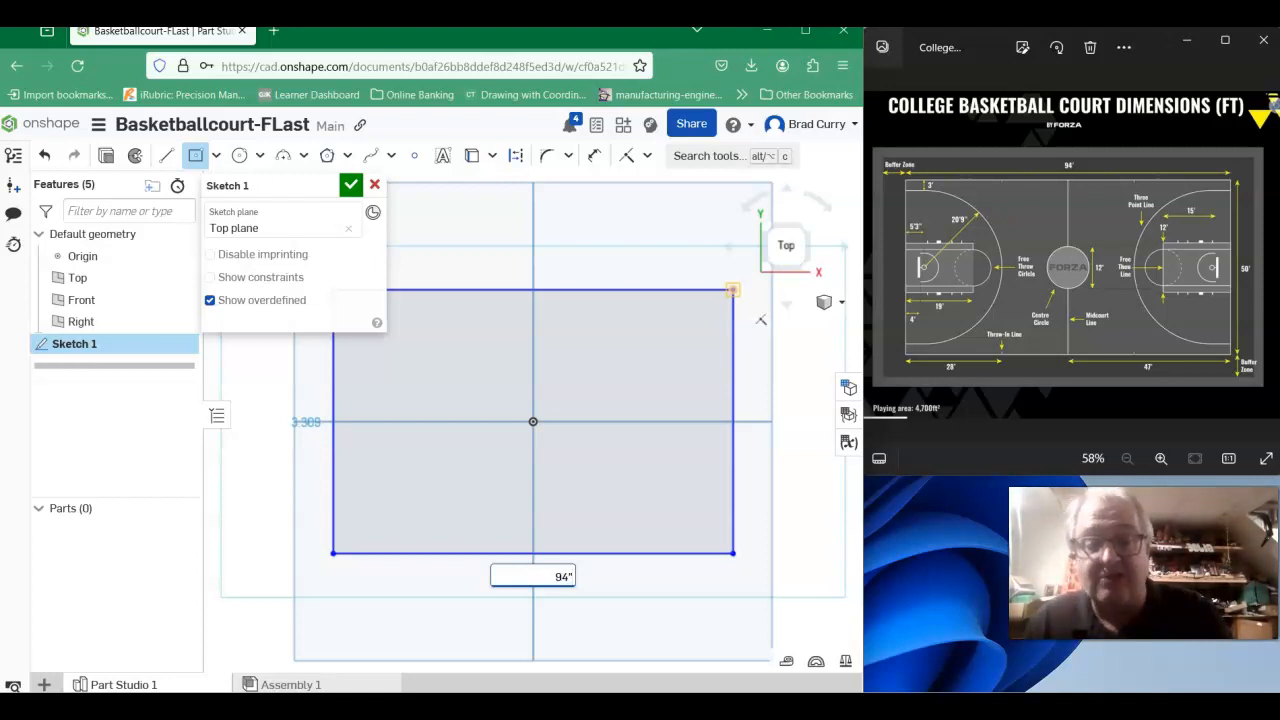
pyautogui.write("'")
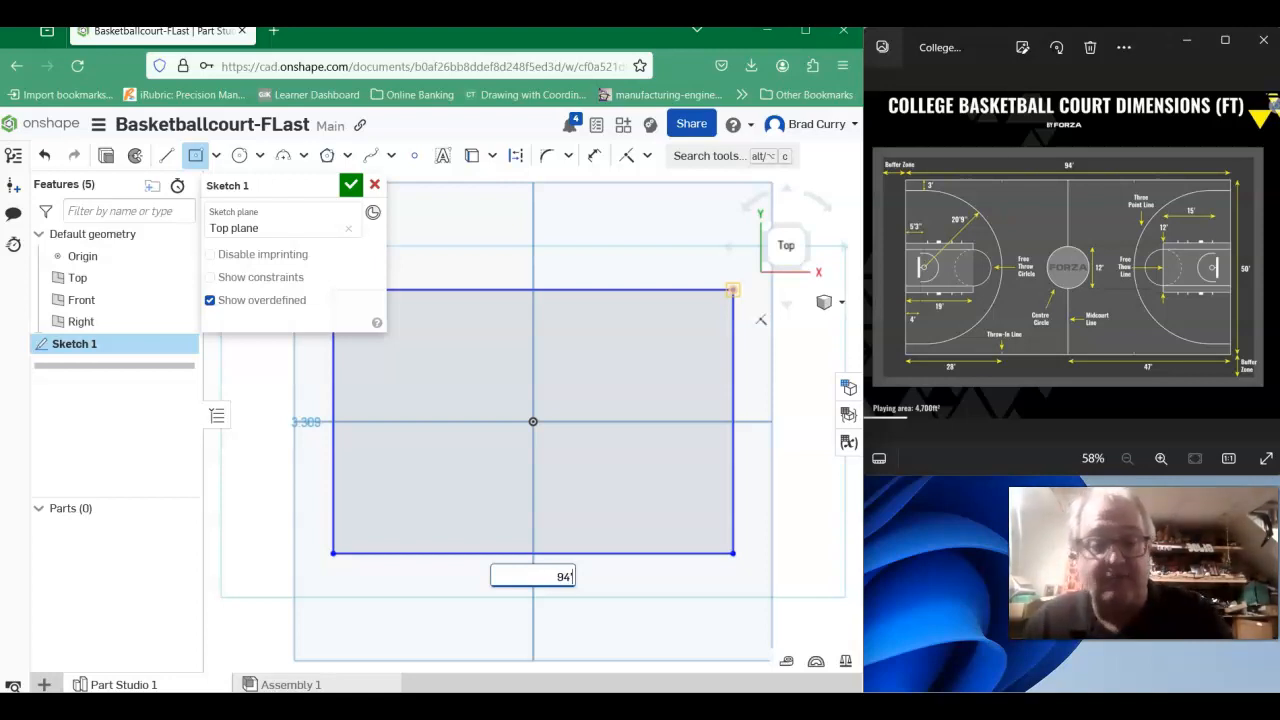
pyautogui.press('Return')
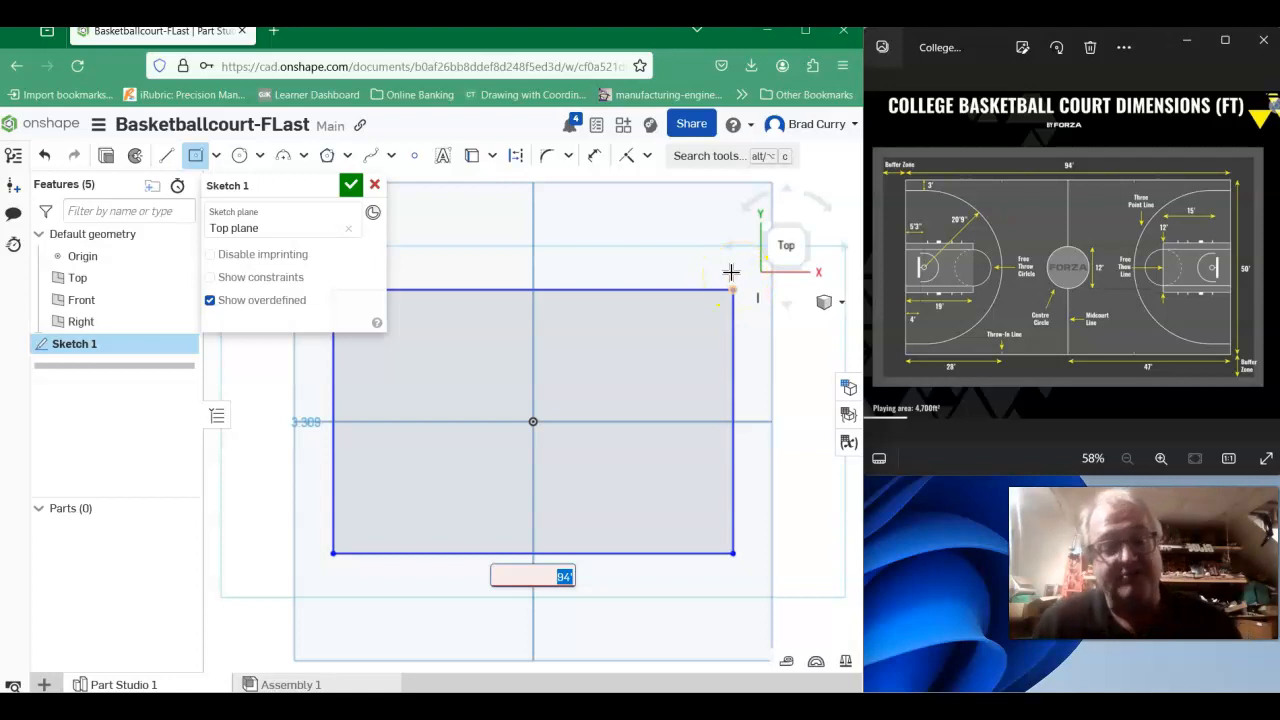
pyautogui.write('94*12')
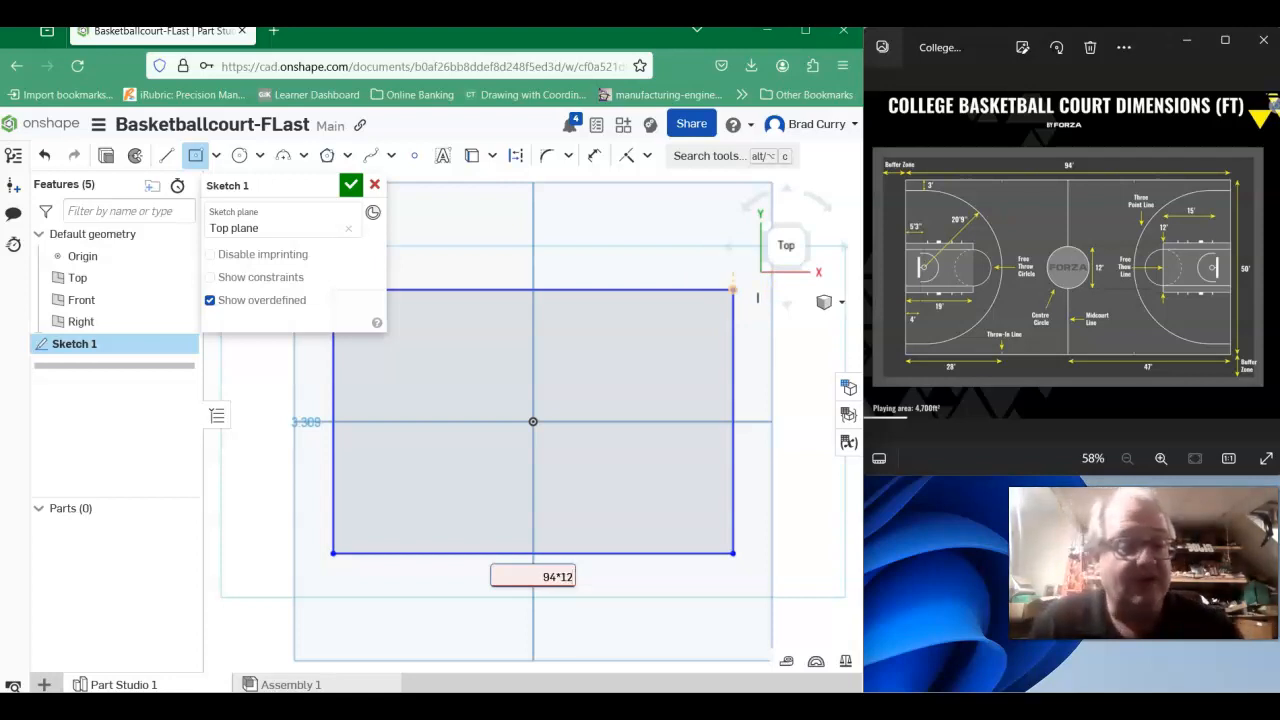
pyautogui.press('Return')
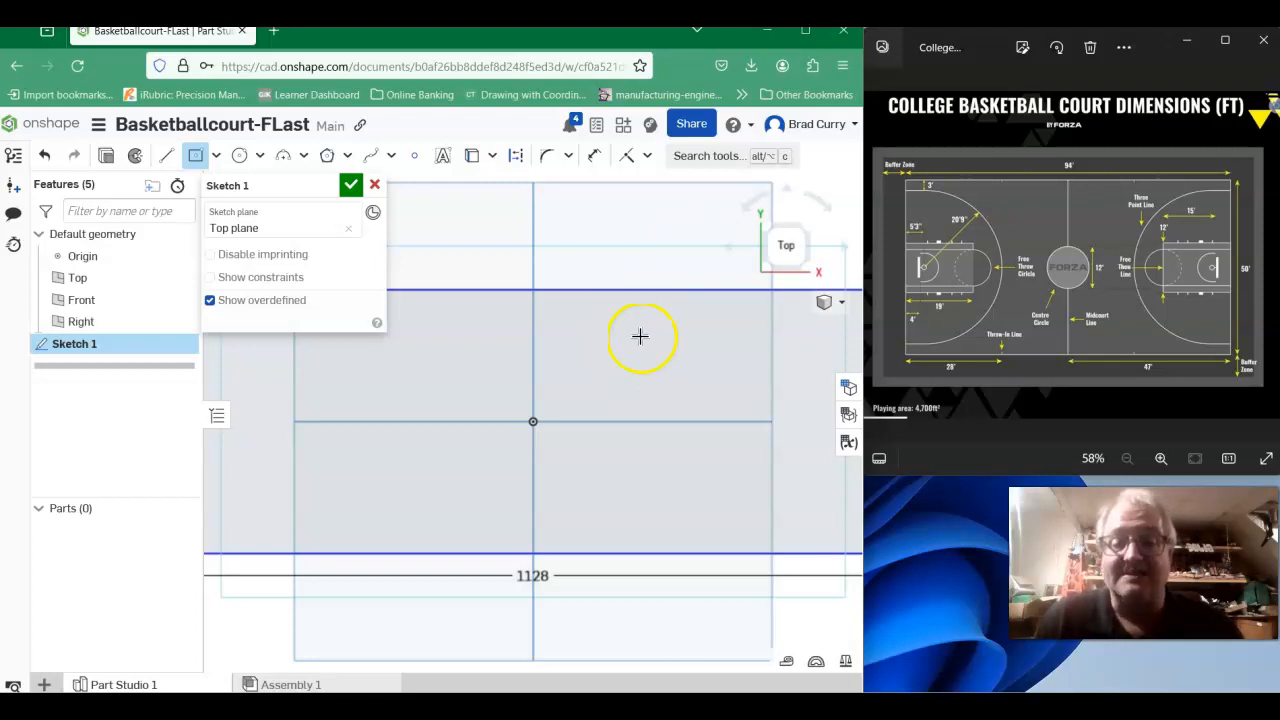
# - Set the rectangle's vertical height to 50*12, which is 600 inches
pyautogui.scroll(-5, 625, 345)
pyautogui.scroll(-8, 614, 349)
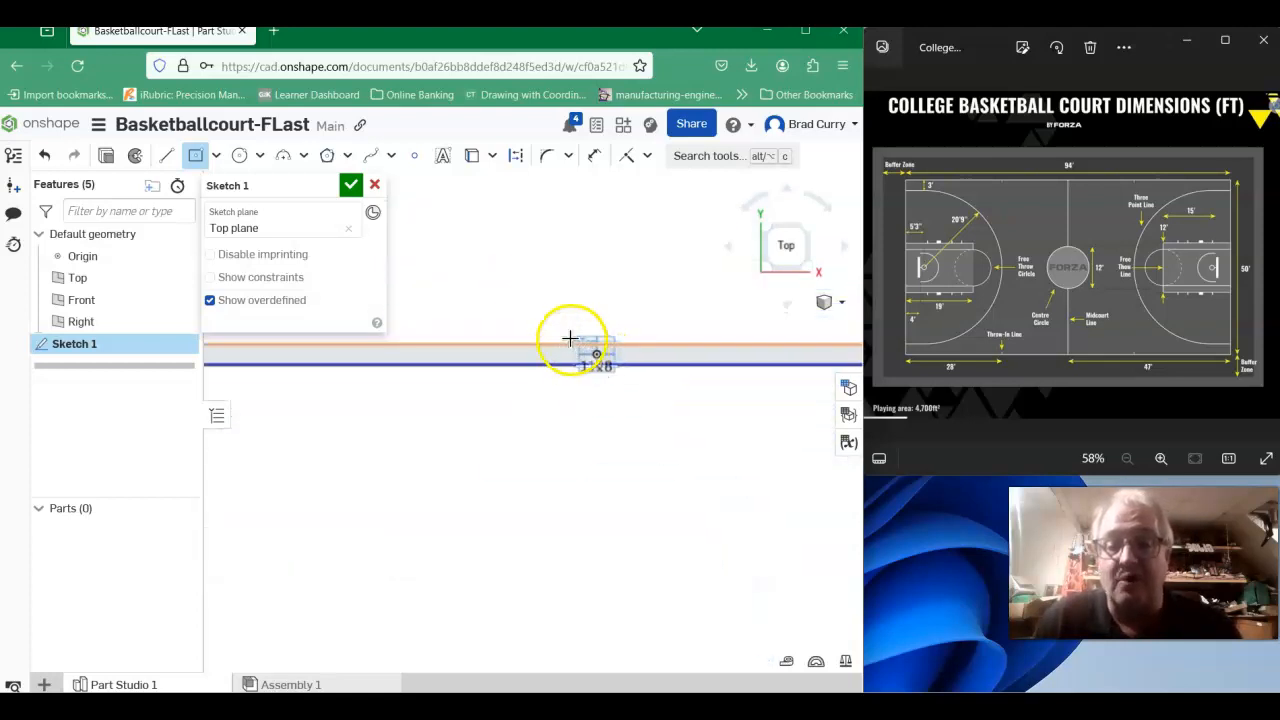
pyautogui.scroll(-6, 549, 306)
pyautogui.moveTo(560, 292); pyautogui.dragTo(707, 408, button='middle')
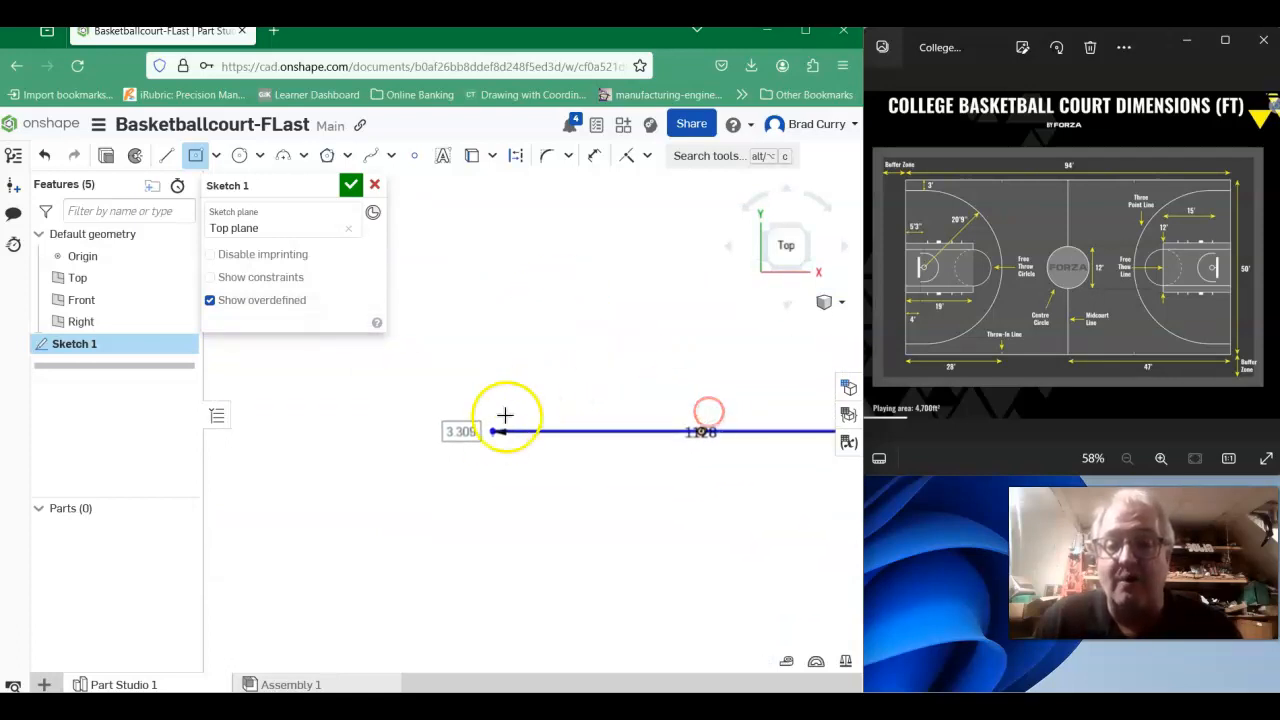
pyautogui.click(461, 475)
pyautogui.write("50'*12")
pyautogui.press('Return')
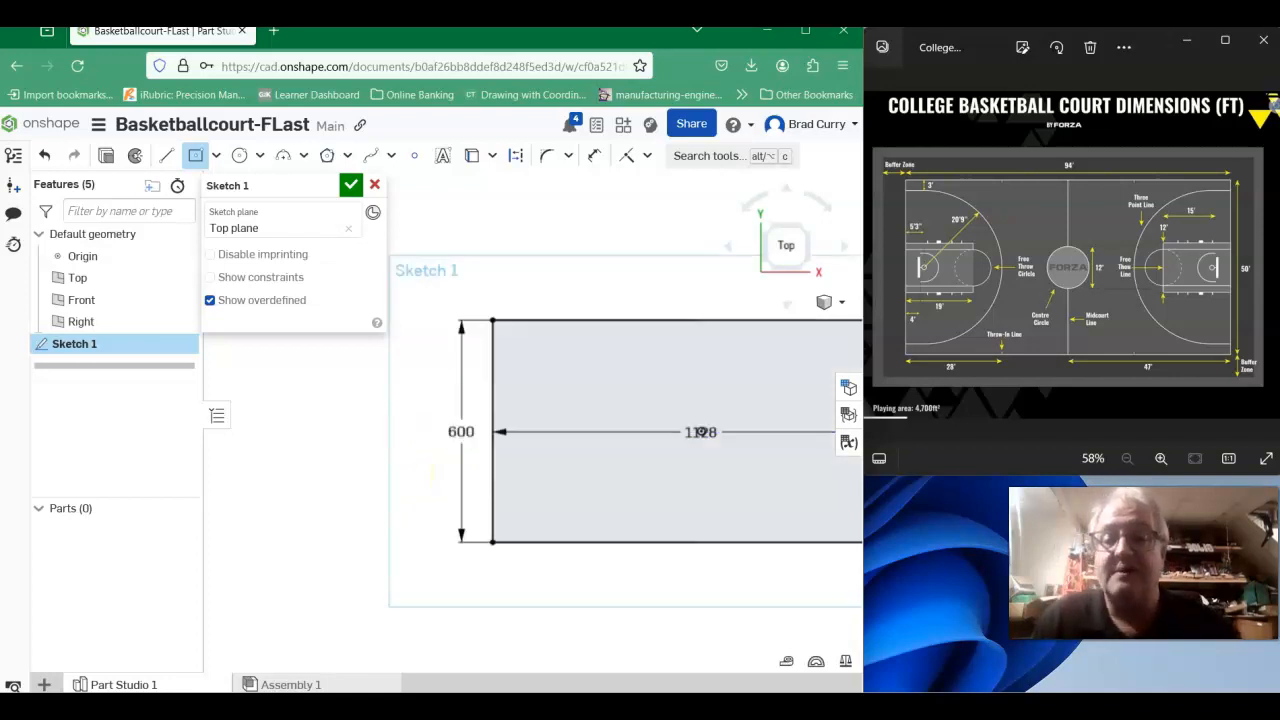
# - Sketch a center point circle at the origin in the middle of the court with a diameter of 144 inches
pyautogui.scroll(-2, 749, 386)
pyautogui.scroll(-2, 768, 382)
pyautogui.moveTo(702, 377); pyautogui.dragTo(497, 409, button='middle')
pyautogui.scroll(2, 499, 409)
pyautogui.scroll(3, 508, 445)
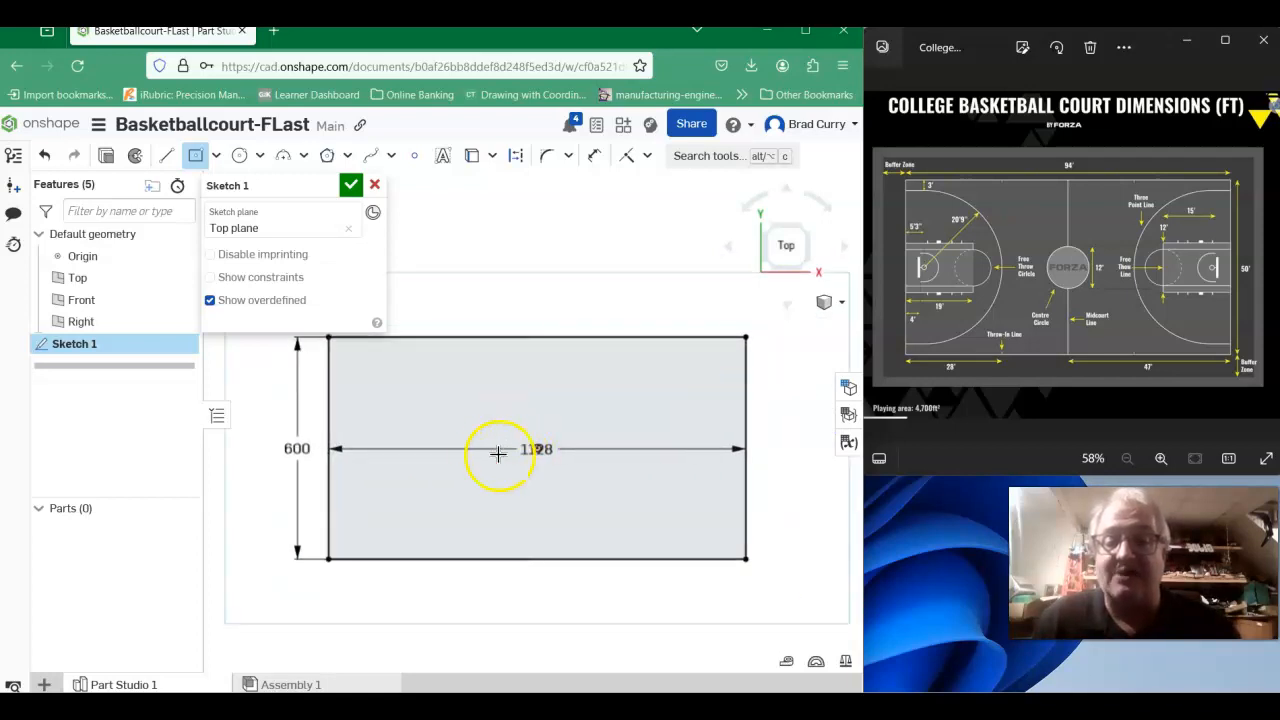
pyautogui.scroll(1, 529, 429)
pyautogui.scroll(-1, 636, 390)
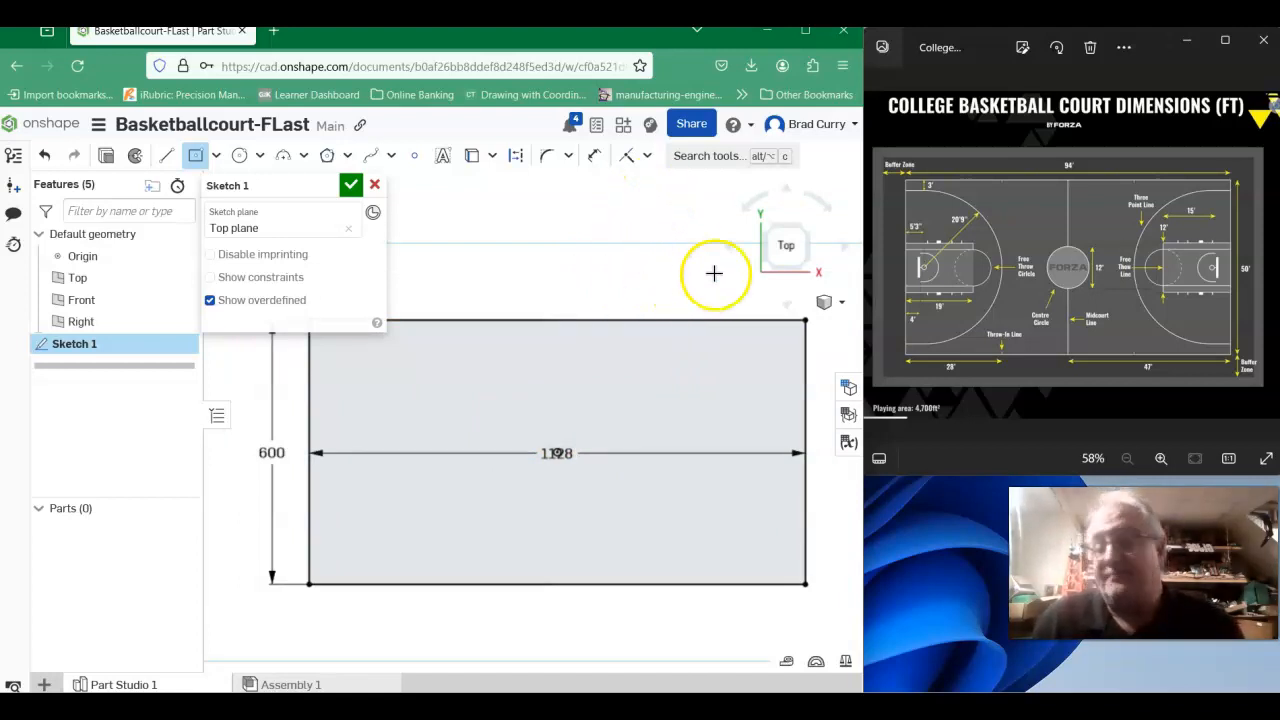
pyautogui.click(261, 157)
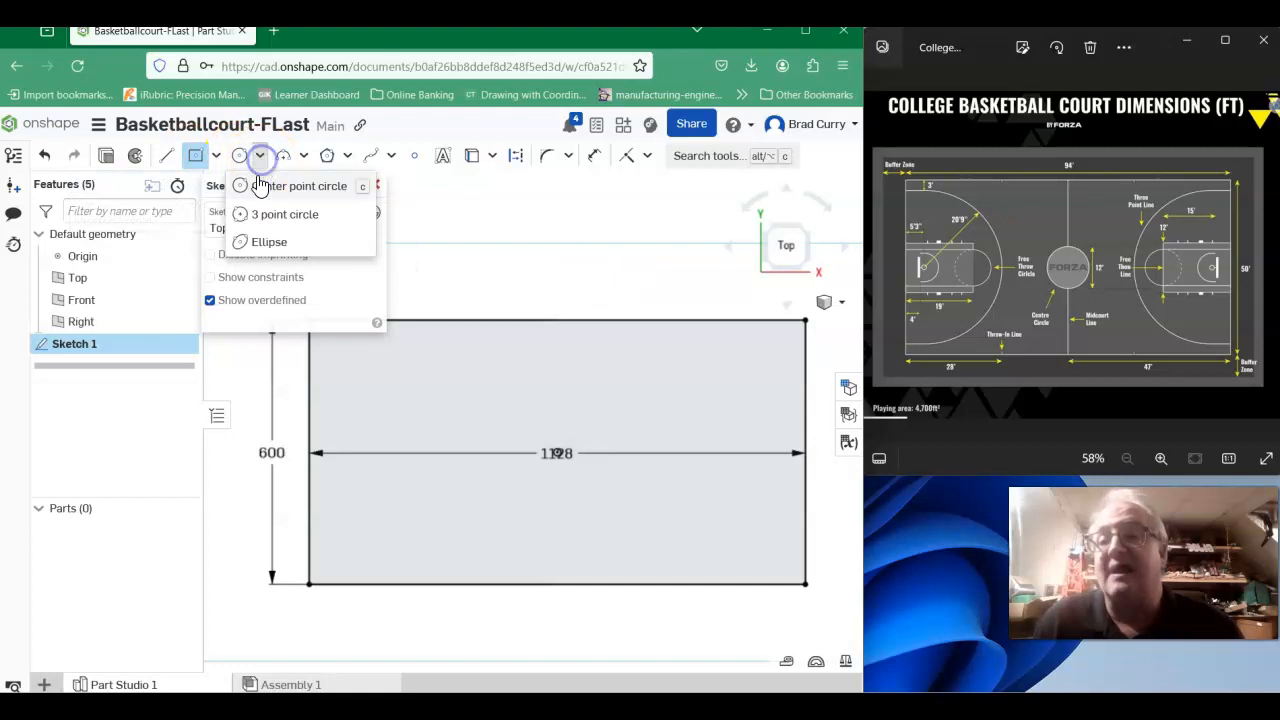
pyautogui.click(284, 185)
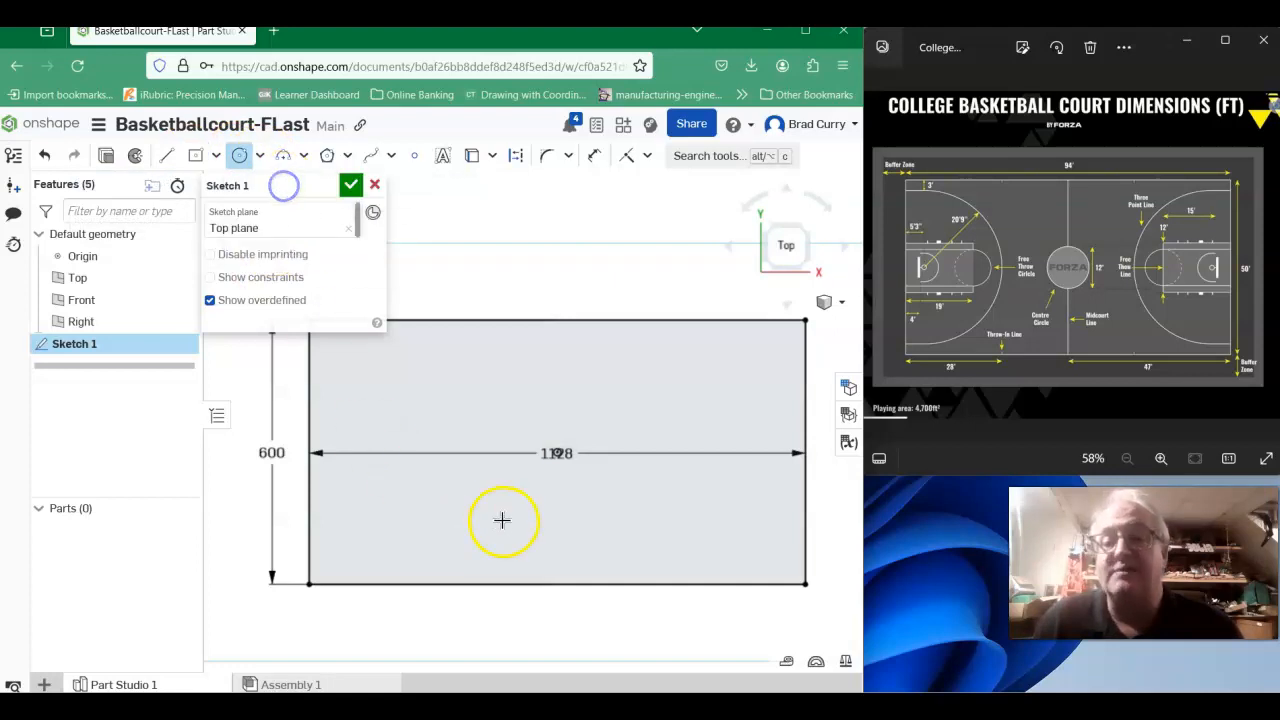
pyautogui.click(557, 453)
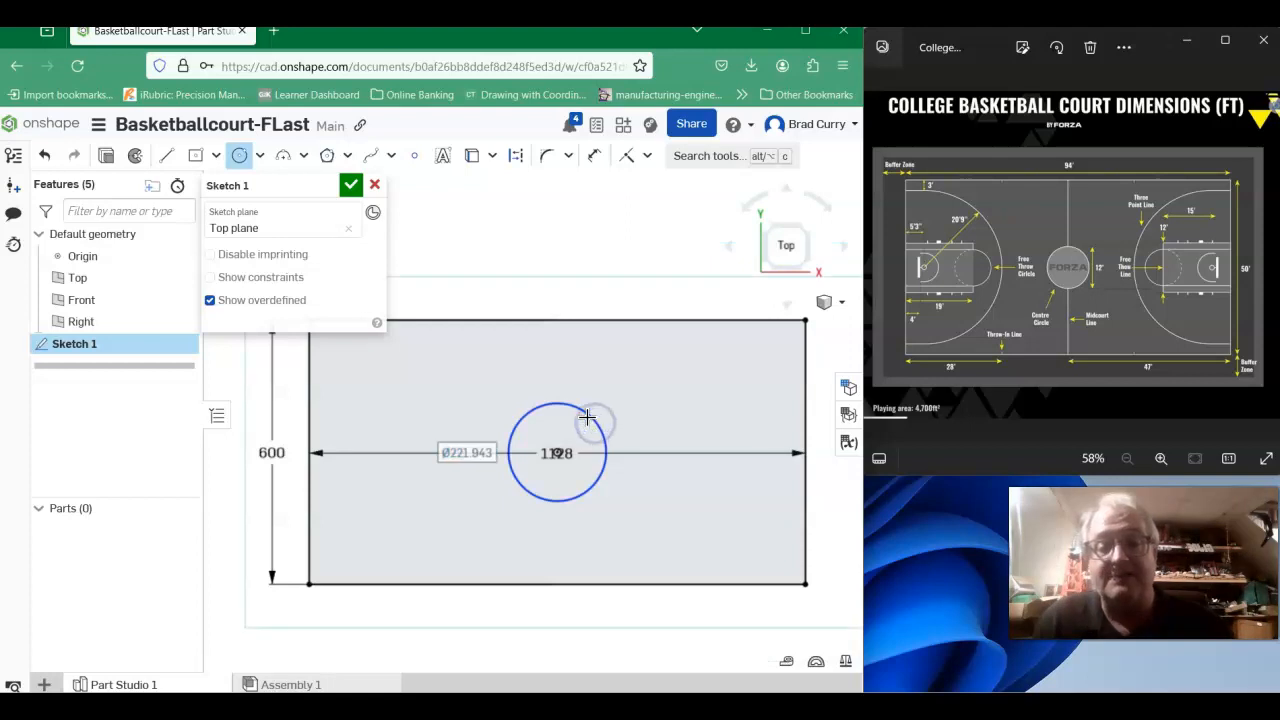
pyautogui.write('144')
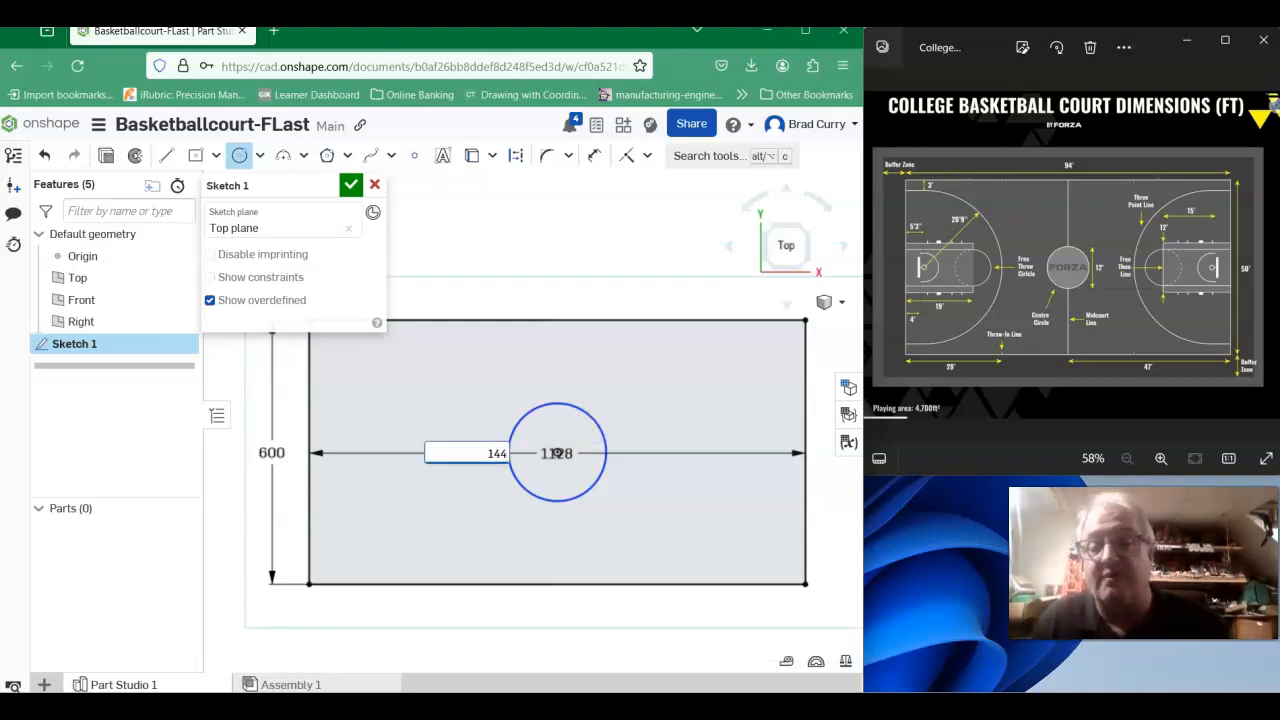
pyautogui.press('Return')
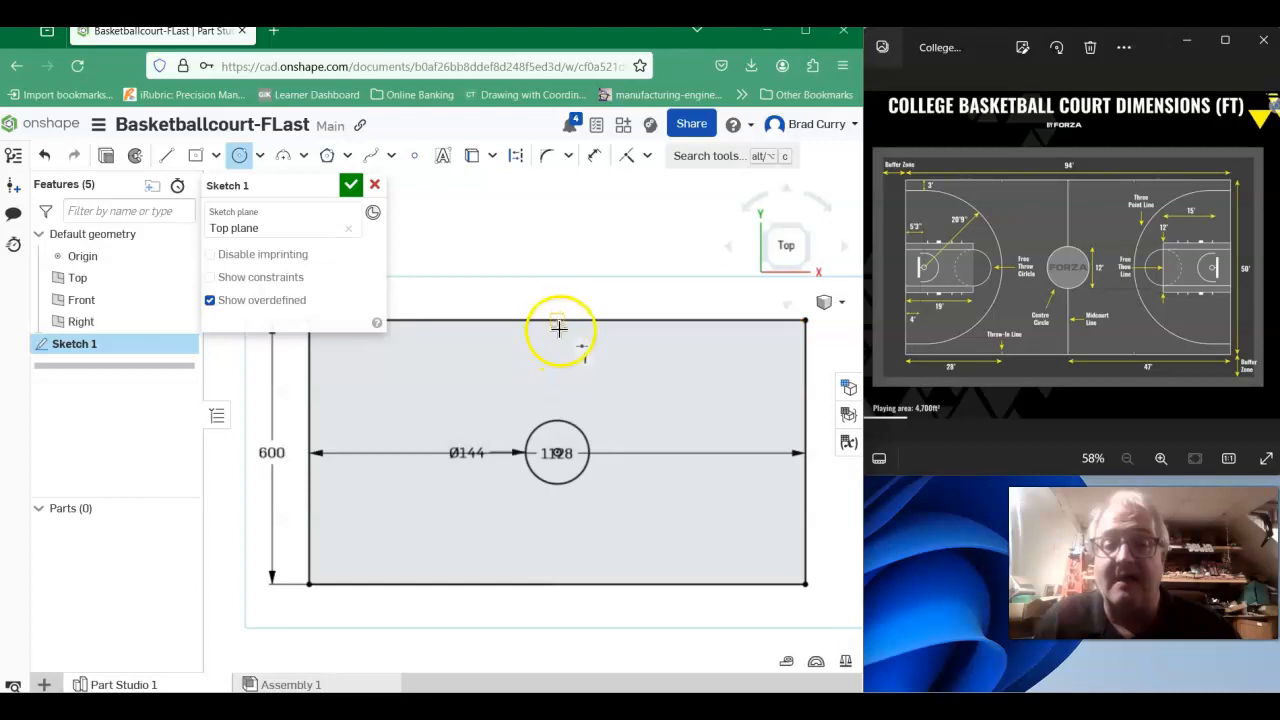
# - Draw a vertical line about 228 inches long from the midpoint of the court's upper edge down to the center circle
pyautogui.click(166, 156)
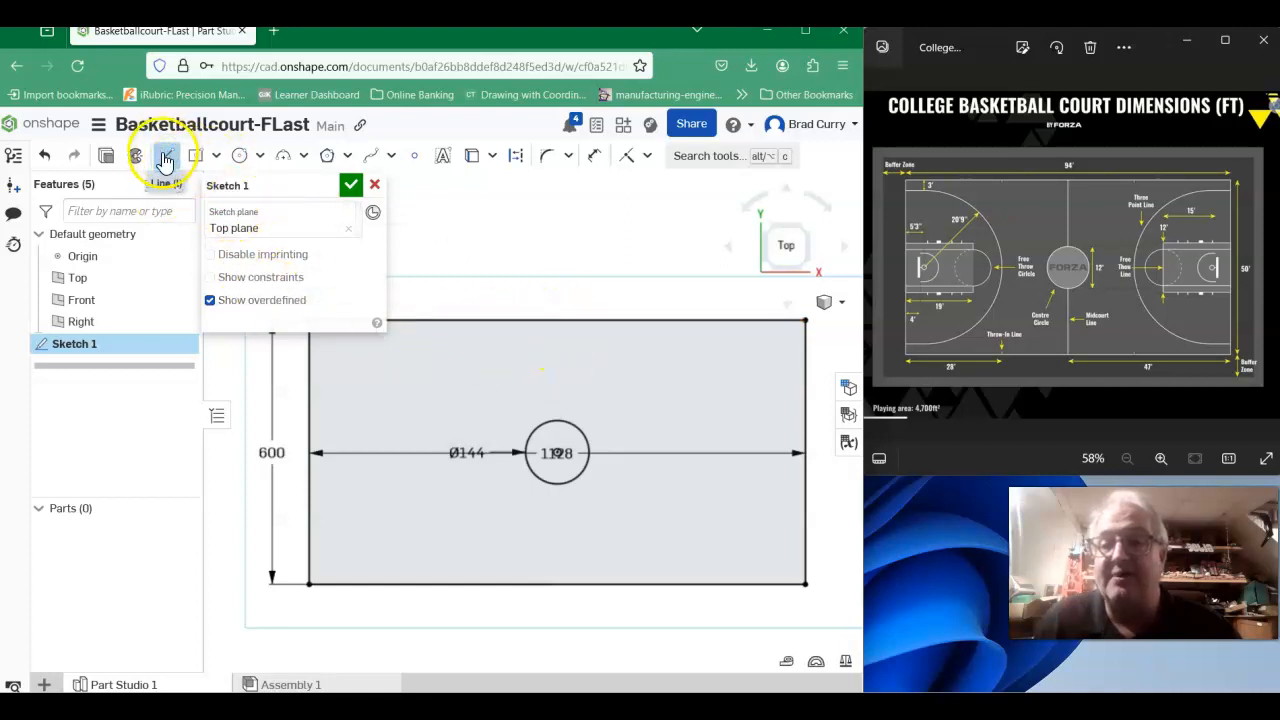
pyautogui.click(558, 321)
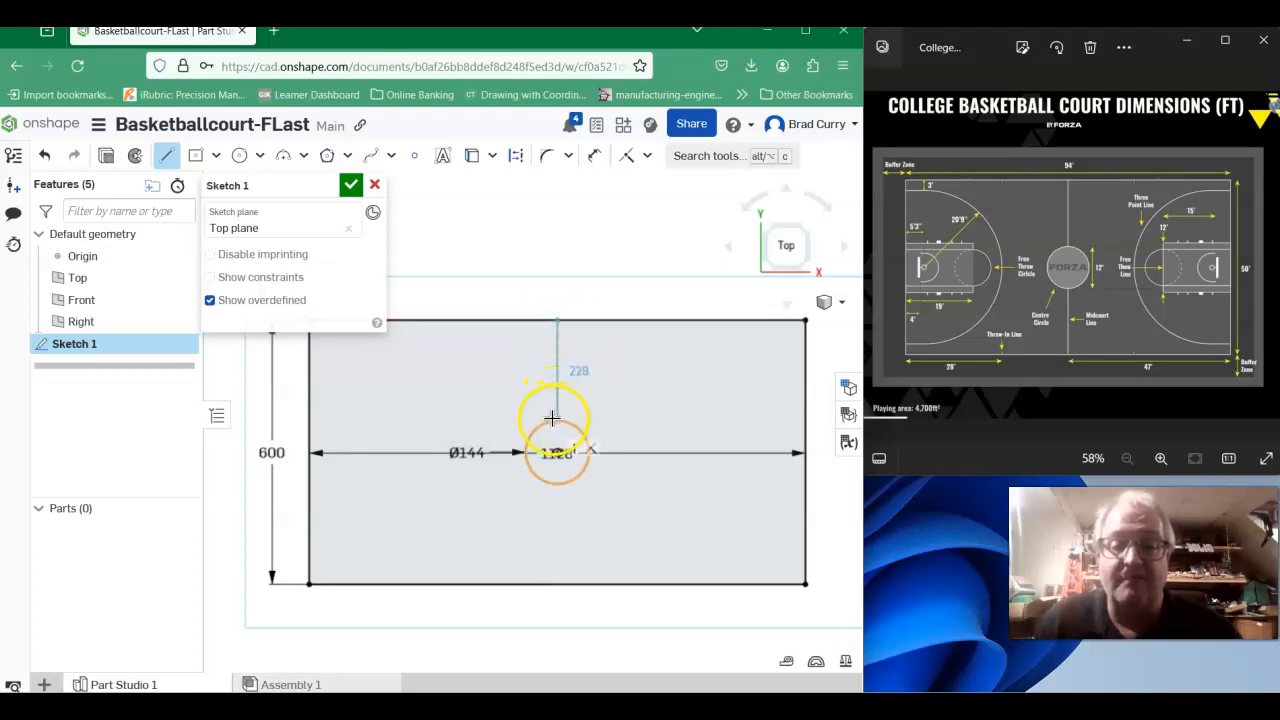
pyautogui.click(556, 418)
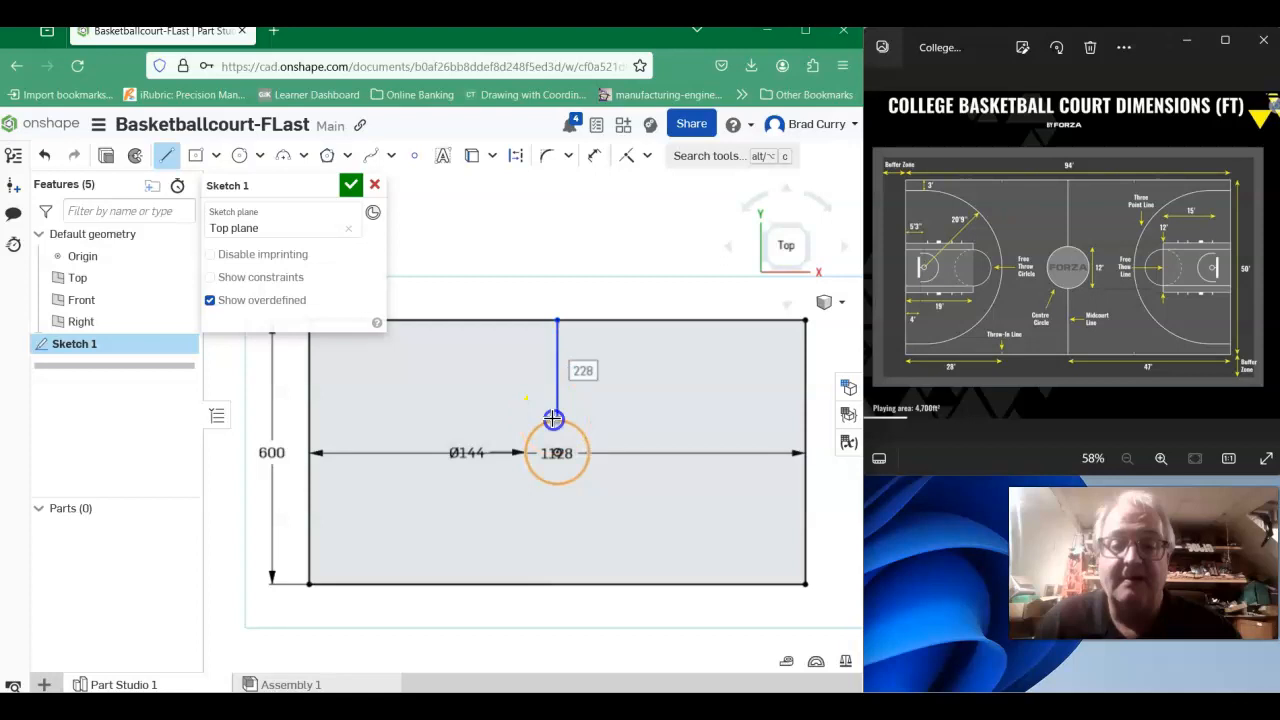
pyautogui.rightClick(686, 367)
pyautogui.click(725, 385)
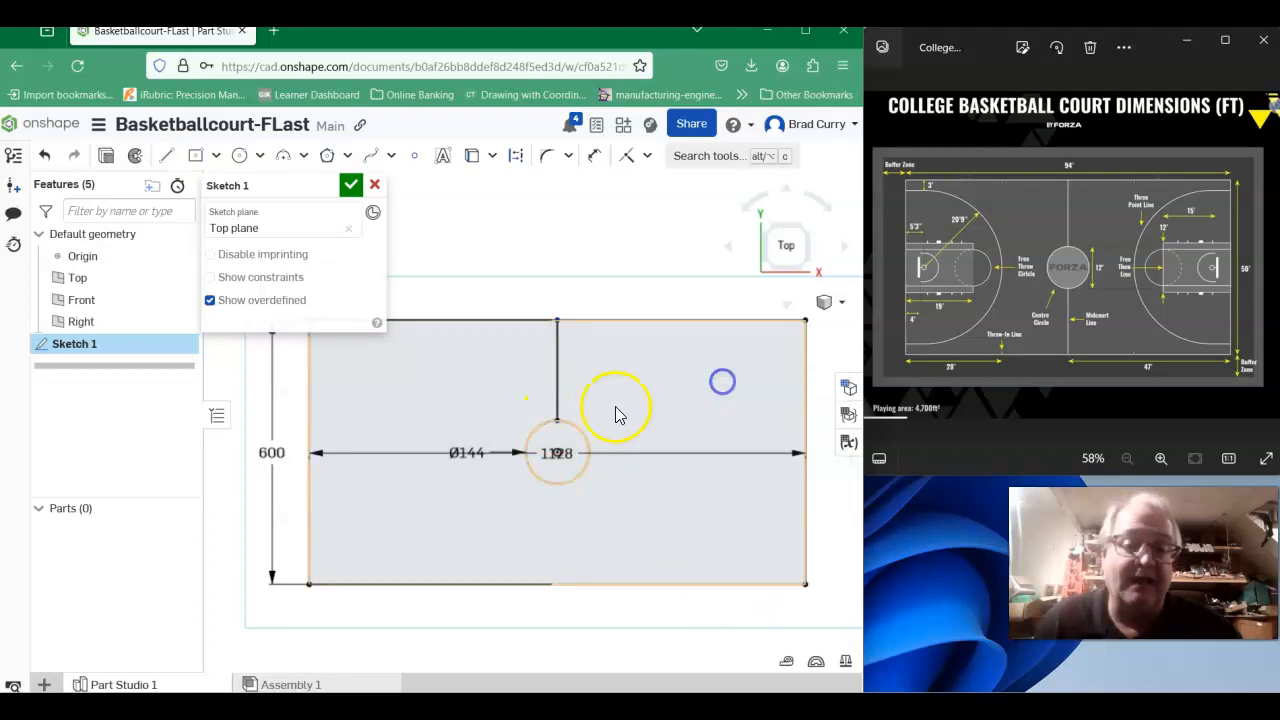
pyautogui.rightClick(648, 362)
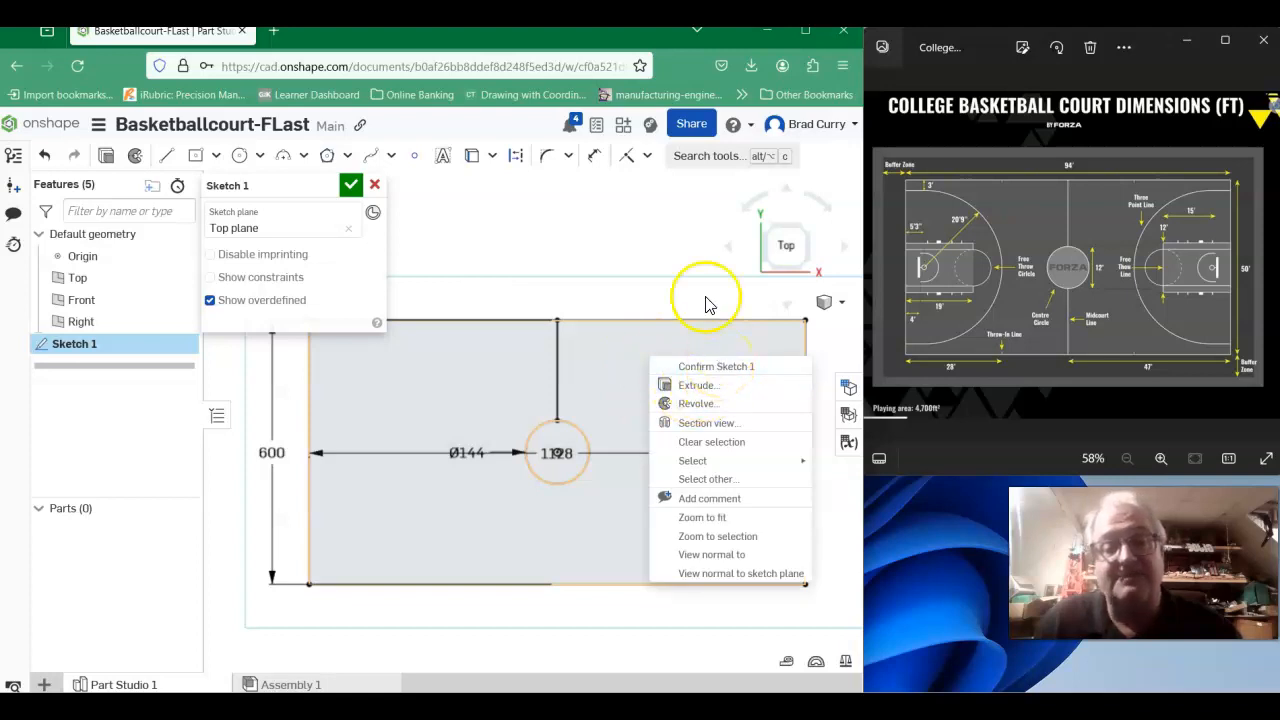
pyautogui.click(584, 271)
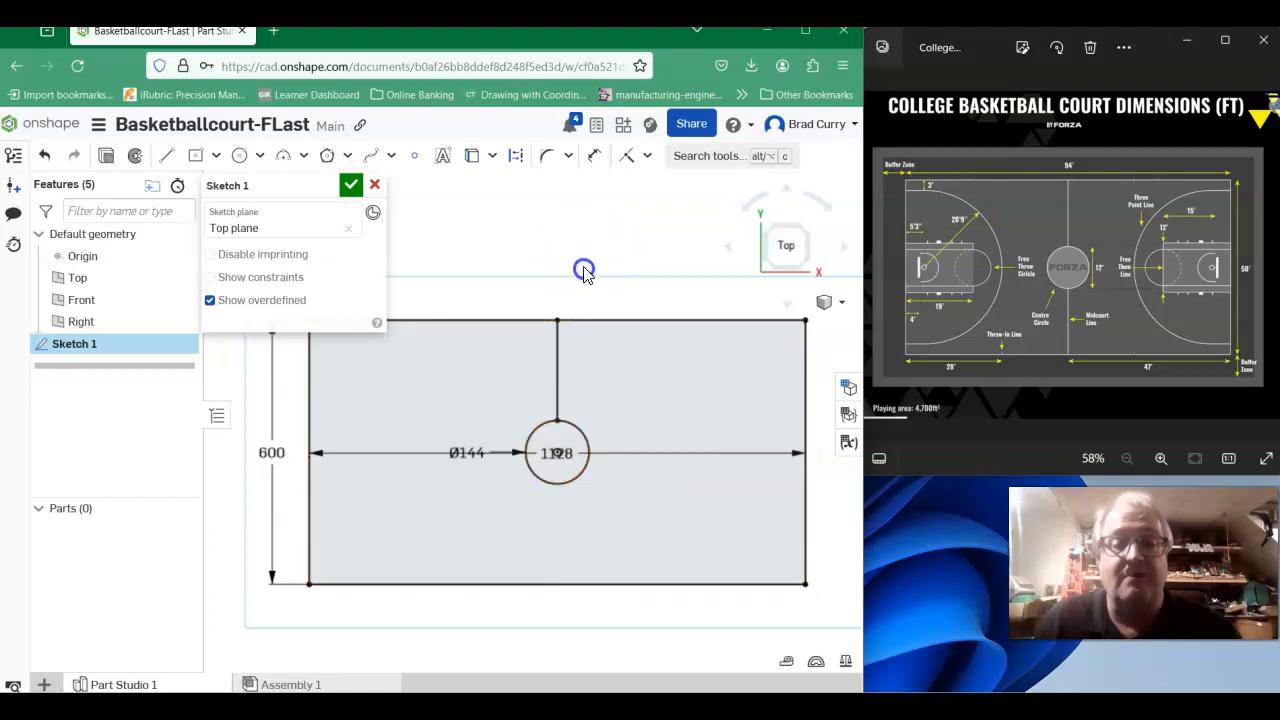
# - Draw a vertical line about 228 inches long from the midpoint of the court's lower edge up to the center circle
pyautogui.click(166, 155)
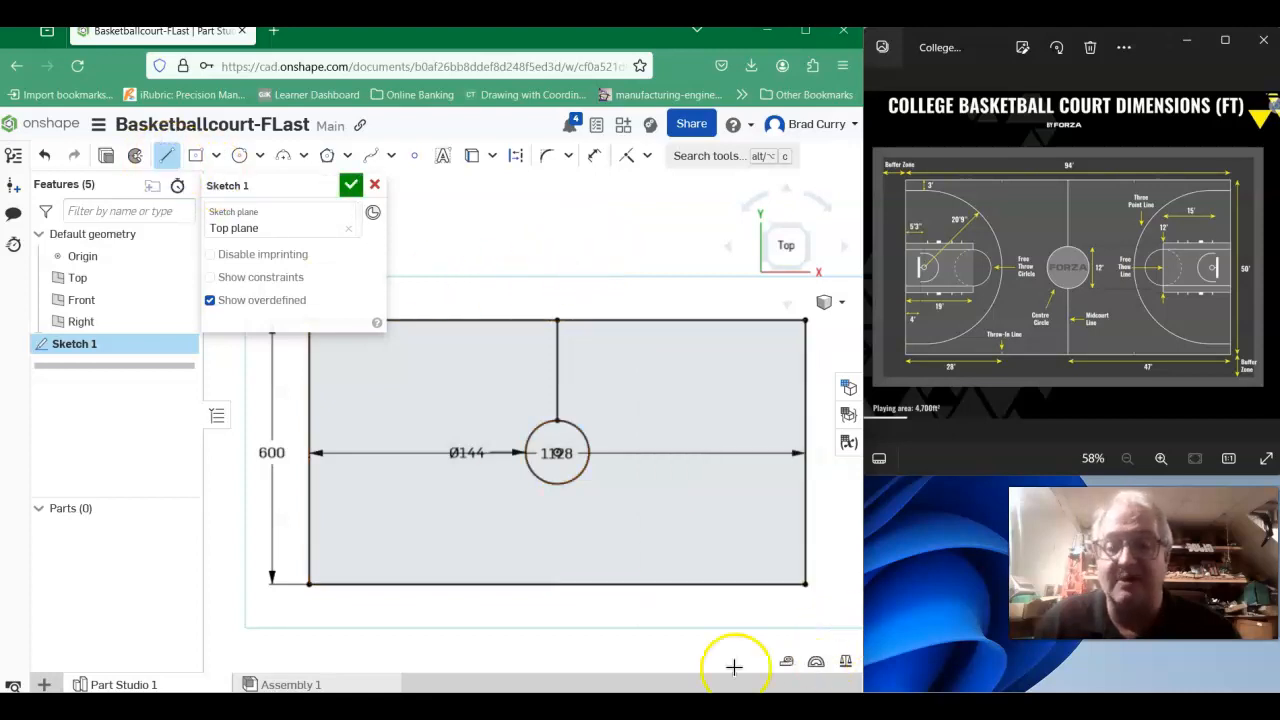
pyautogui.click(556, 587)
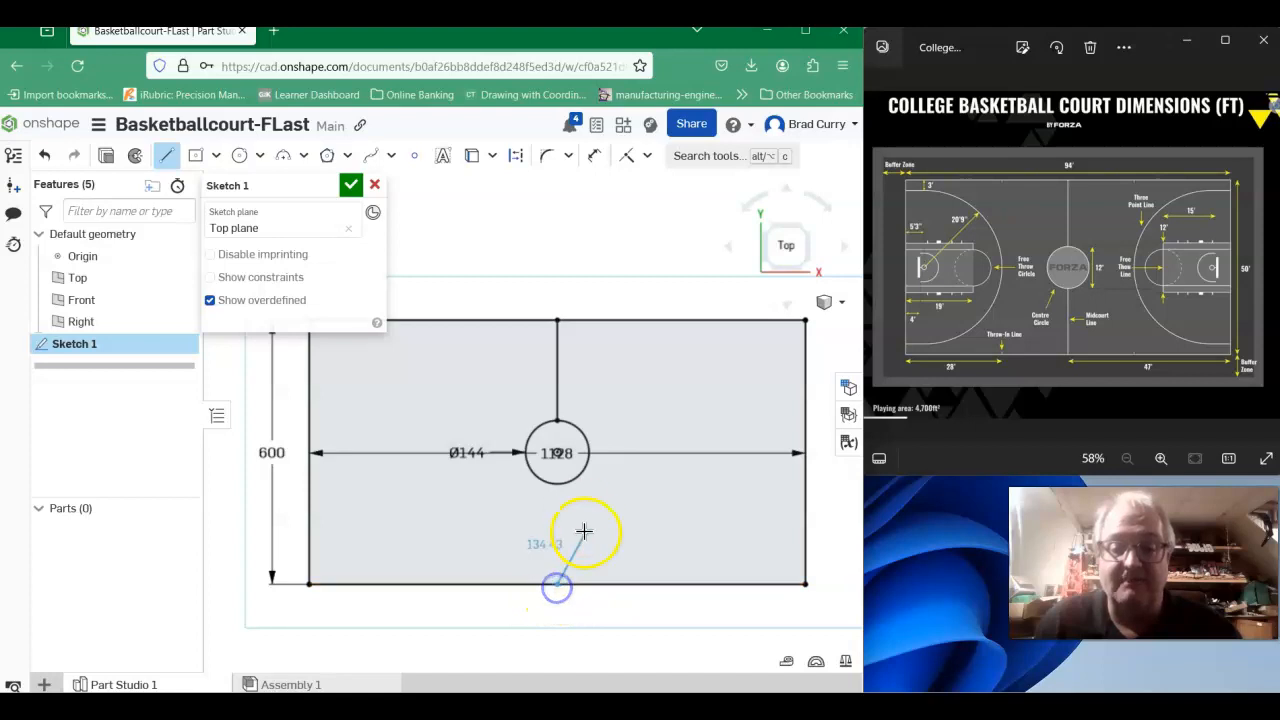
pyautogui.click(560, 484)
pyautogui.rightClick(636, 246)
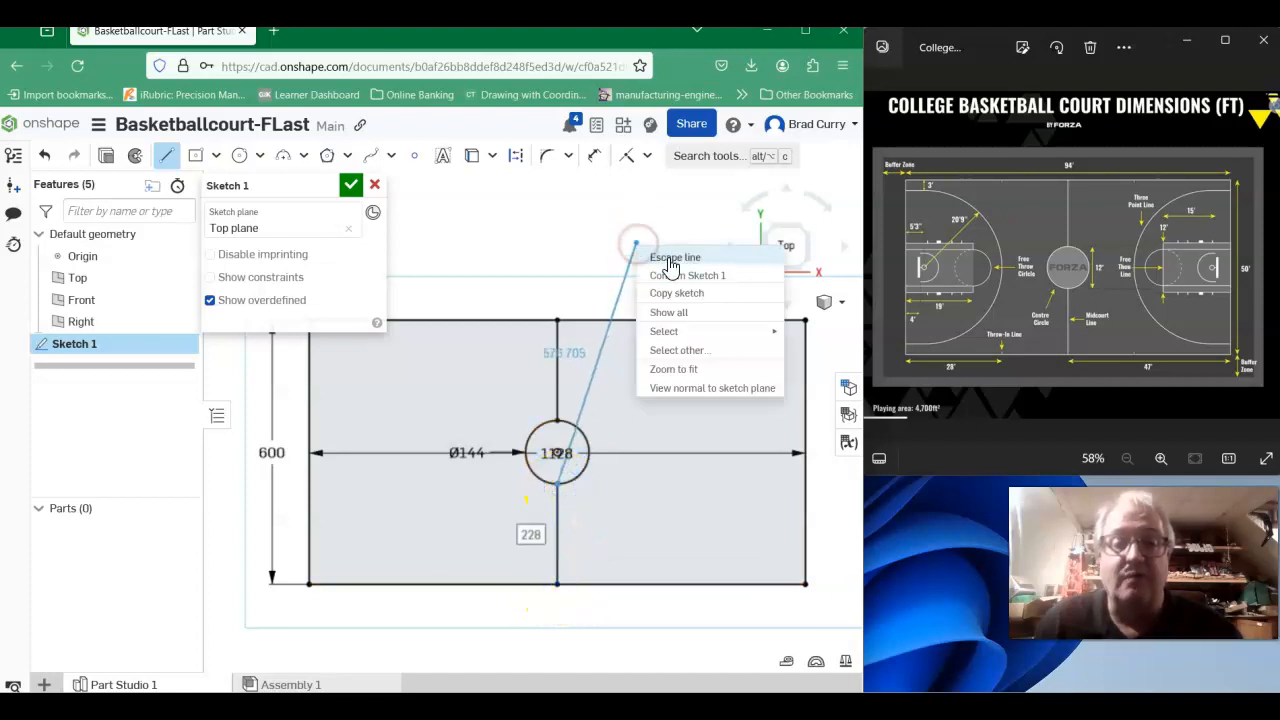
pyautogui.click(667, 258)
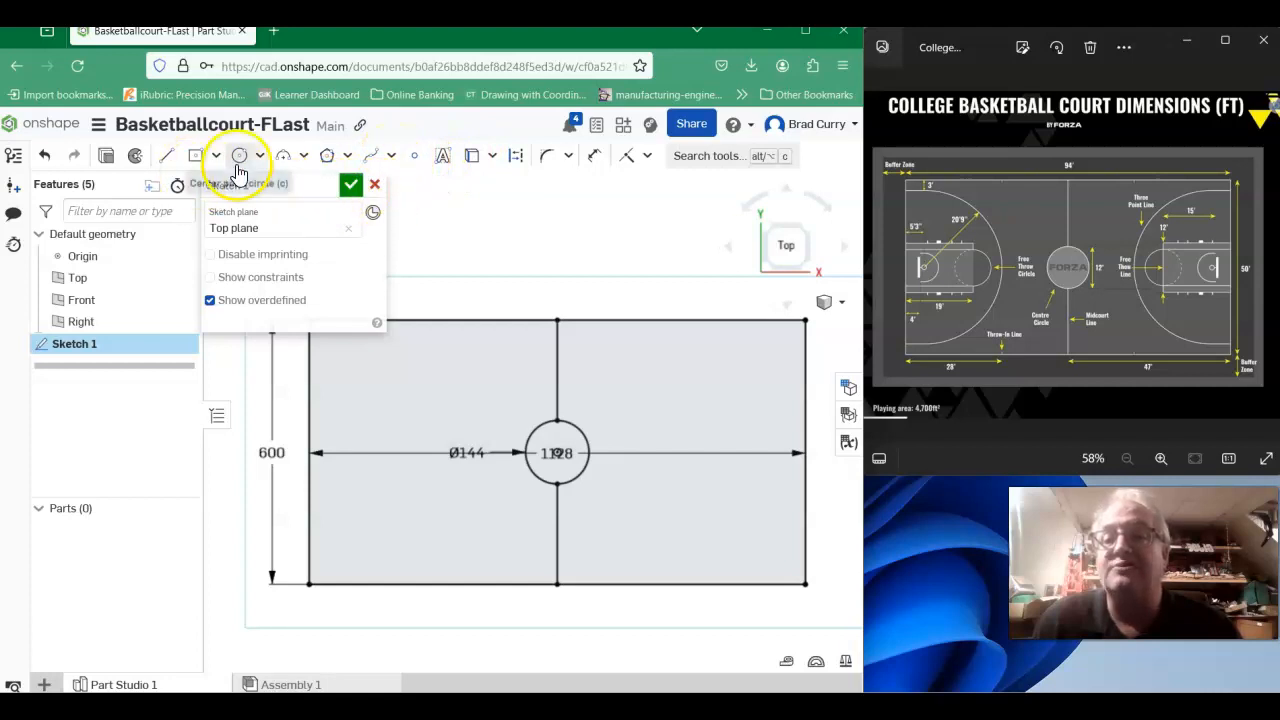
# - Offset the upper midcourt line 1.5 inches to its left
pyautogui.click(393, 158)
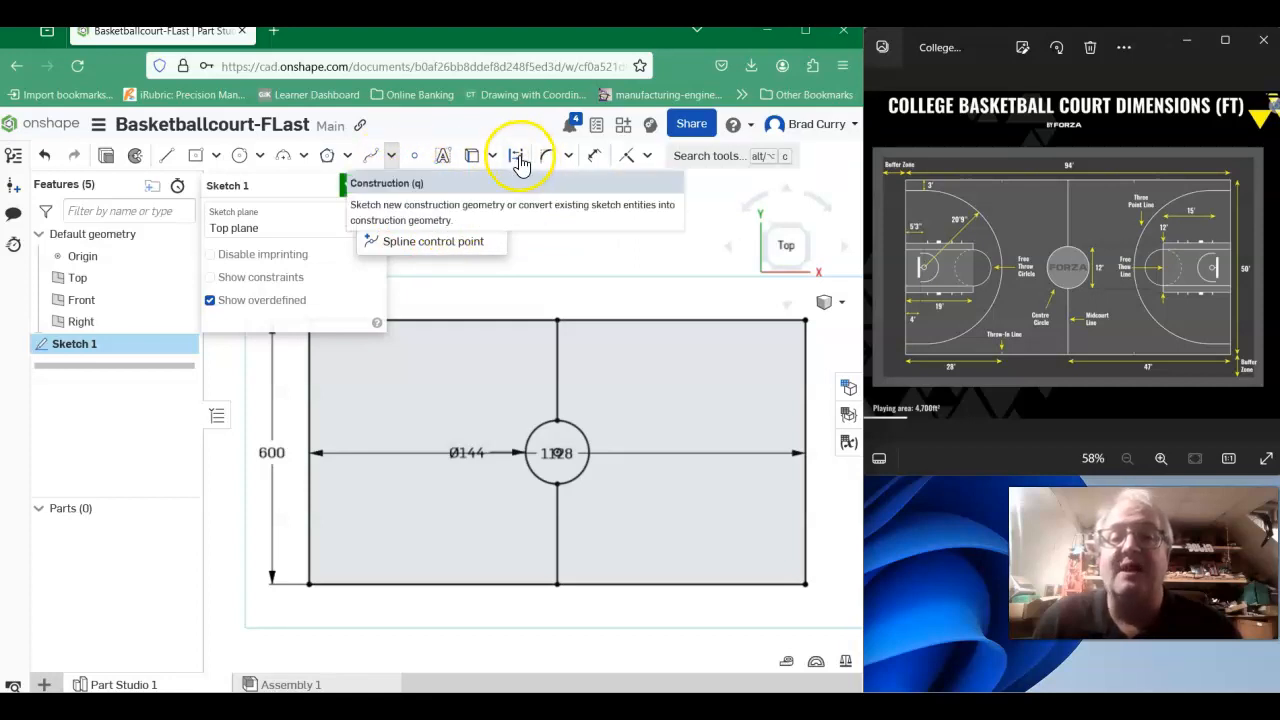
pyautogui.click(568, 157)
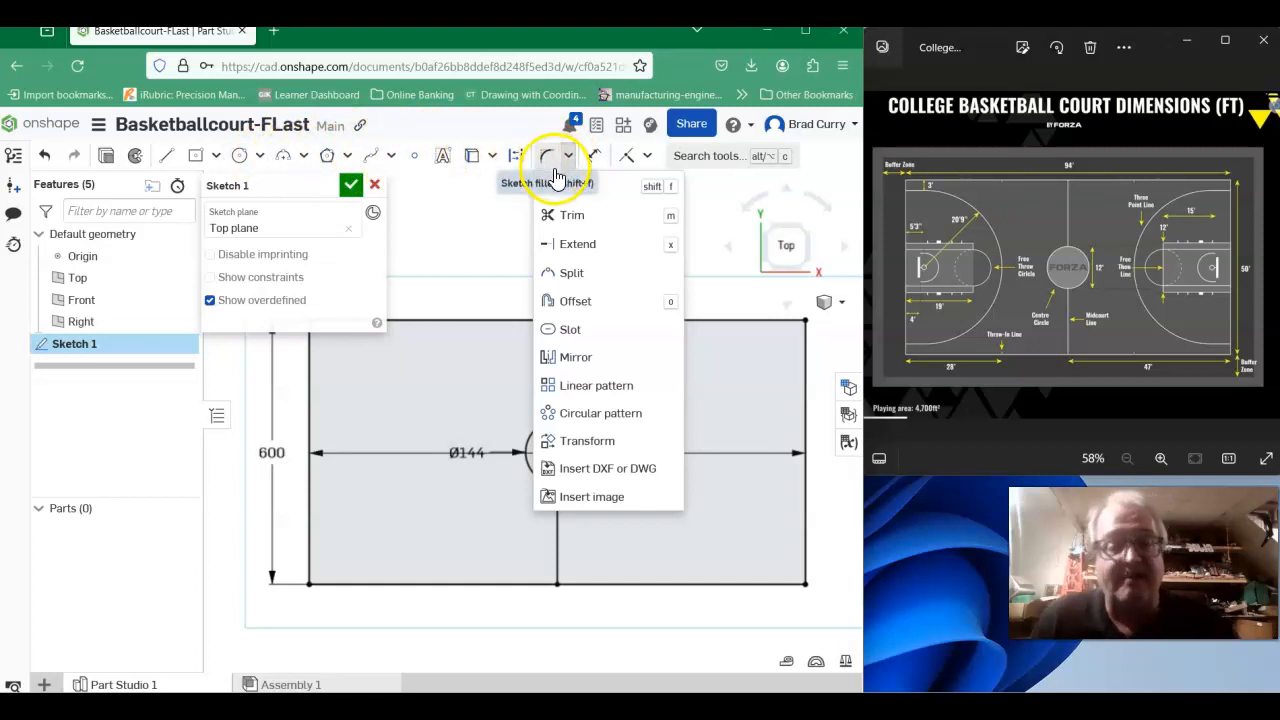
pyautogui.click(580, 304)
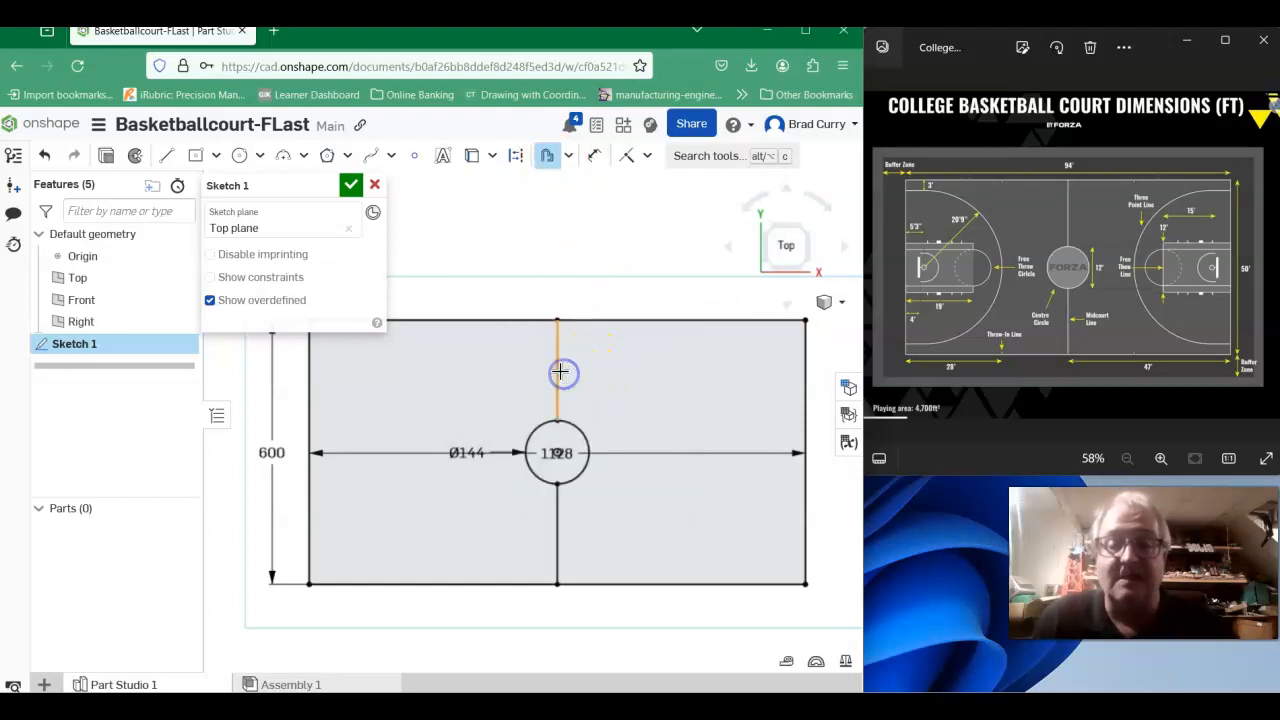
pyautogui.click(561, 371)
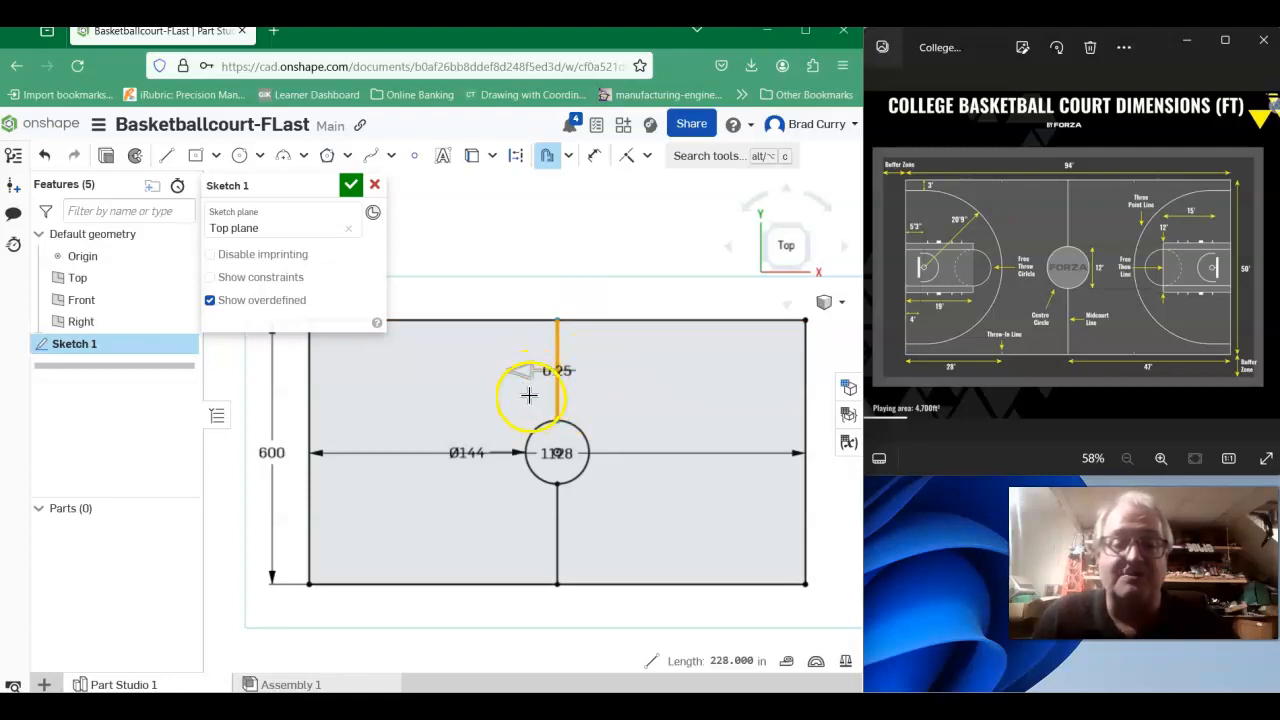
pyautogui.click(477, 356)
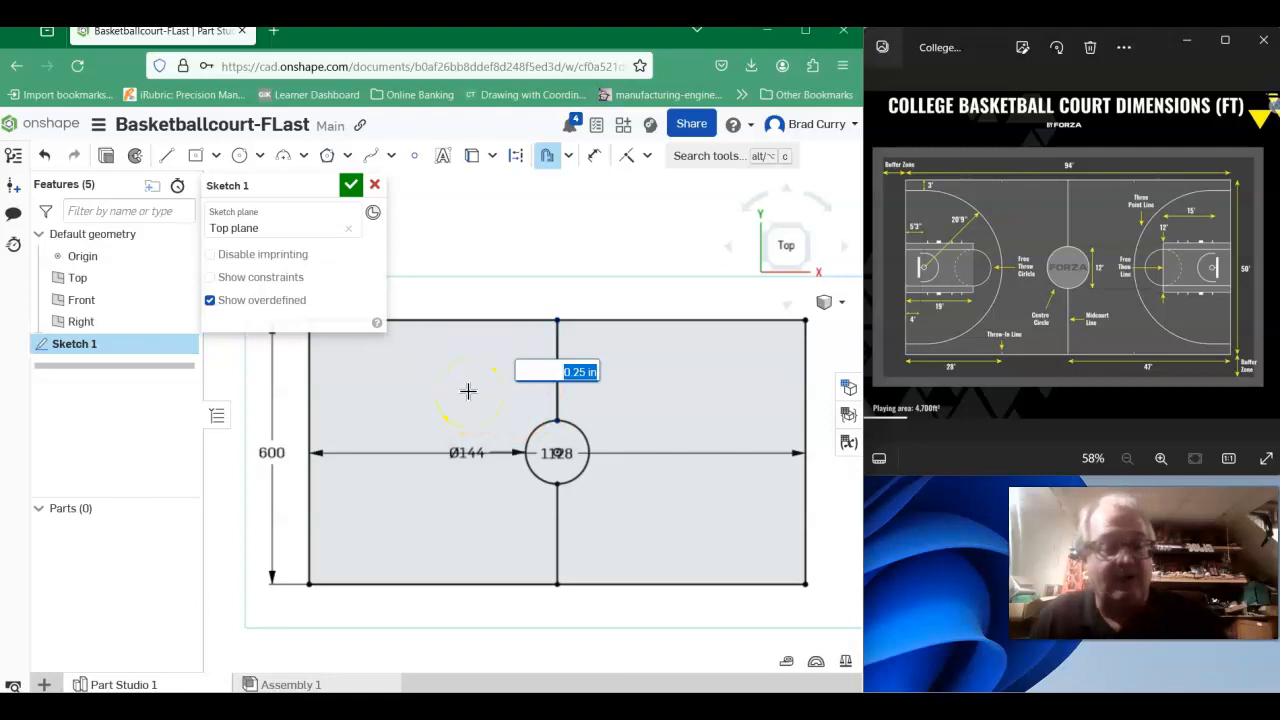
pyautogui.press('Return')
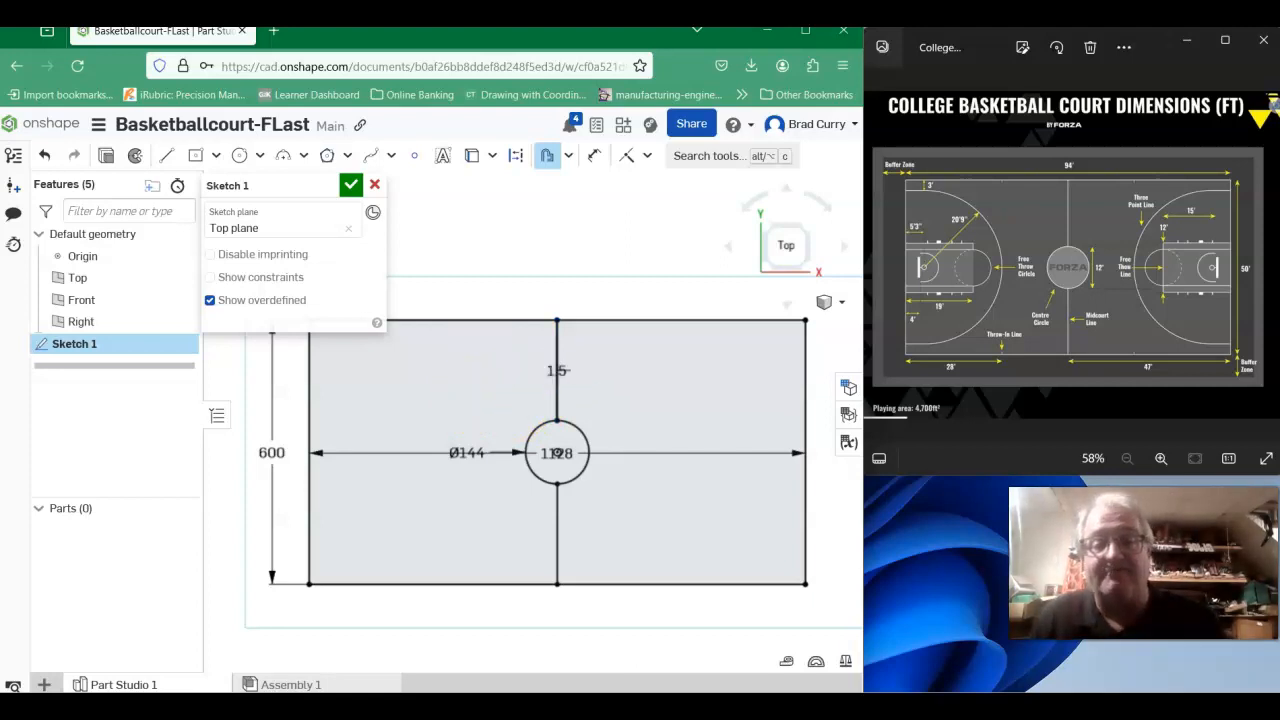
# - Offset the left copy of the upper midcourt line 3 inches to the right, across the original line
pyautogui.scroll(15, 567, 378)
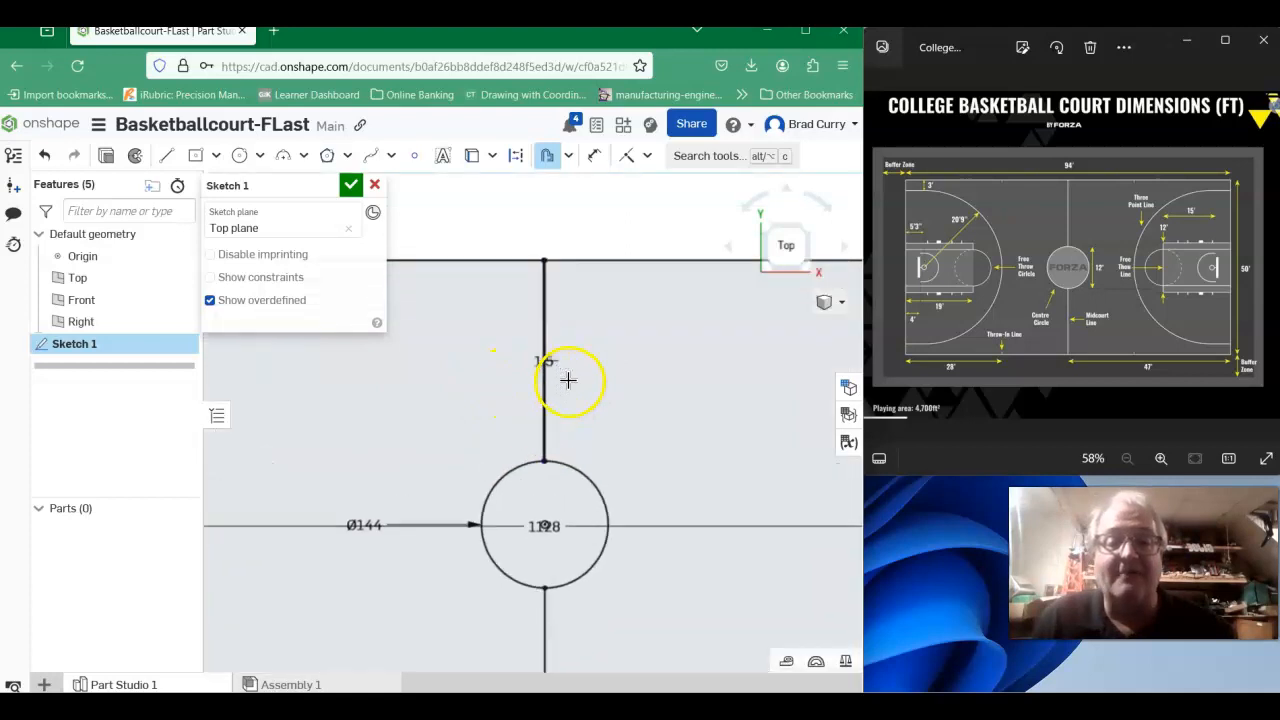
pyautogui.scroll(-5, 508, 326)
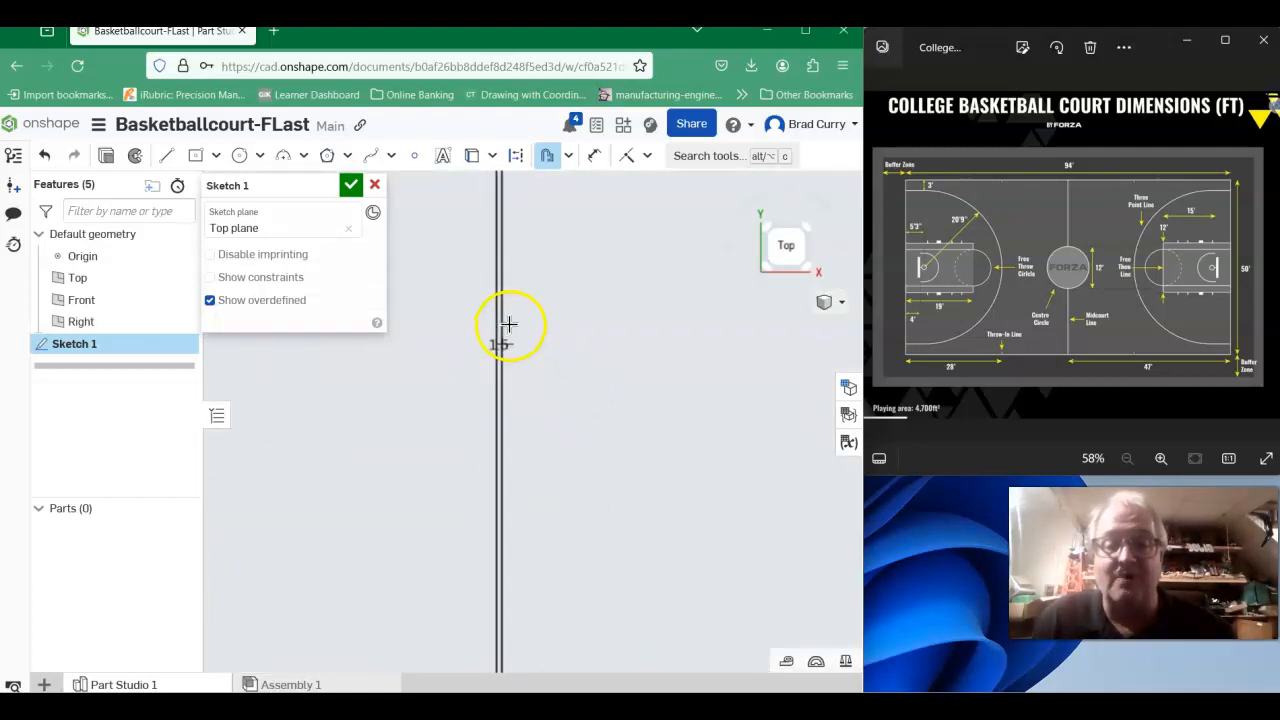
pyautogui.scroll(10, 563, 327)
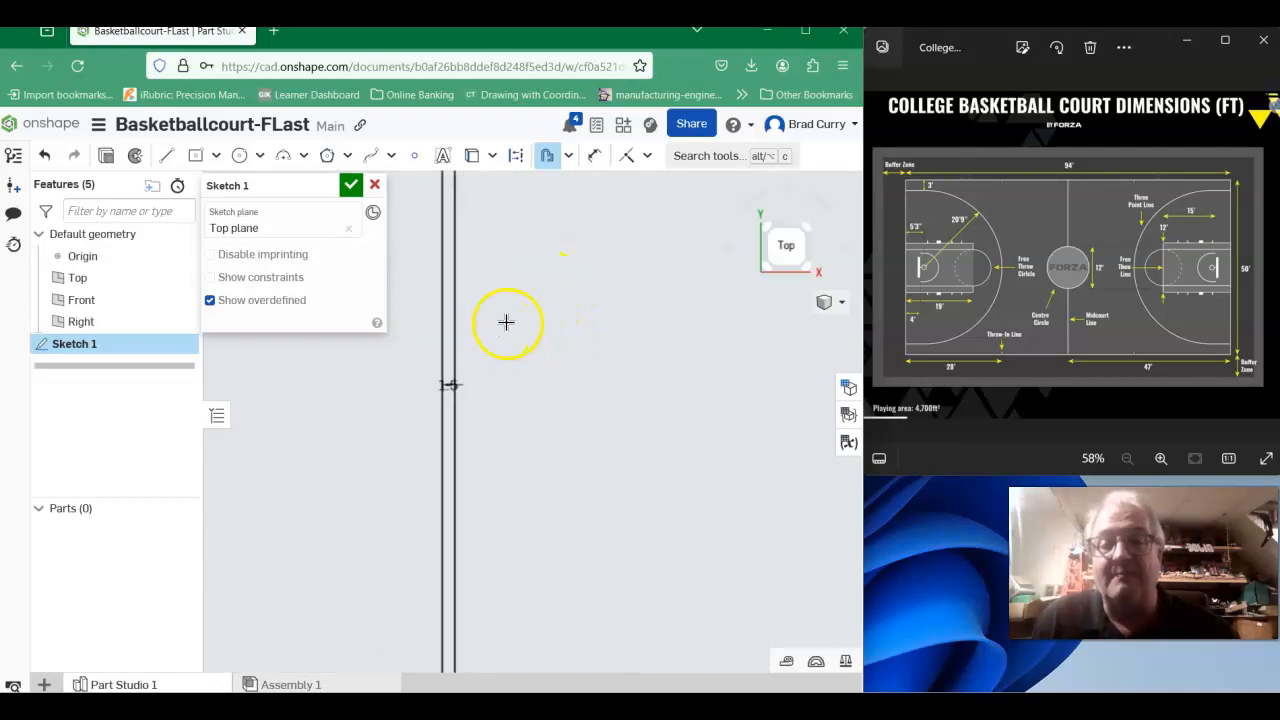
pyautogui.click(441, 329)
pyautogui.click(405, 388)
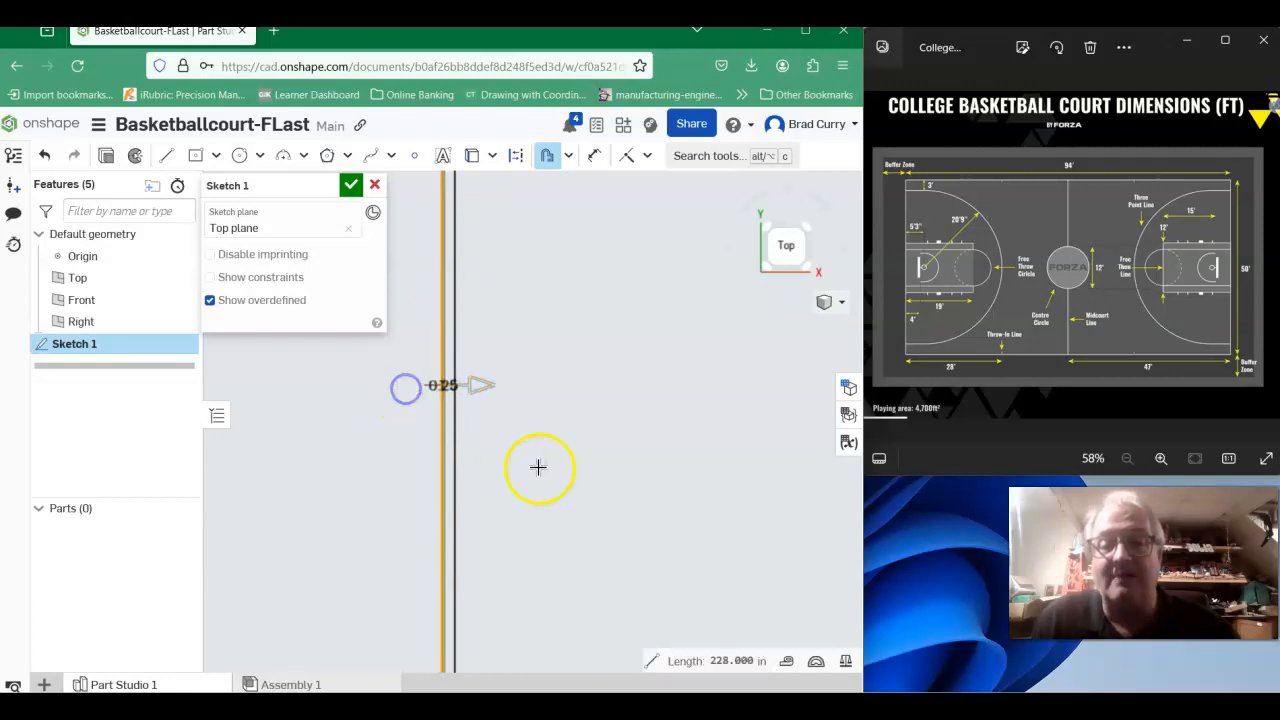
pyautogui.click(582, 360)
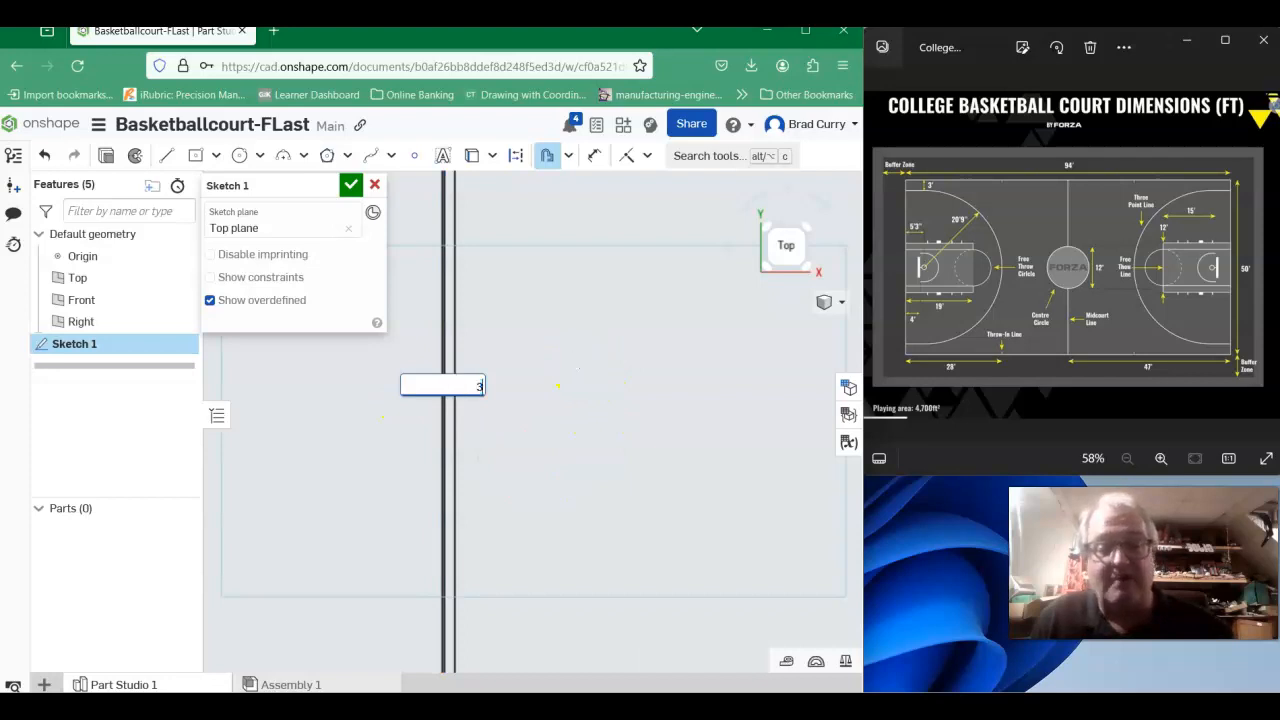
pyautogui.press('Return')
# - Offset the lower midcourt line below the center circle 1.5 inches to its left
pyautogui.scroll(-5, 620, 386)
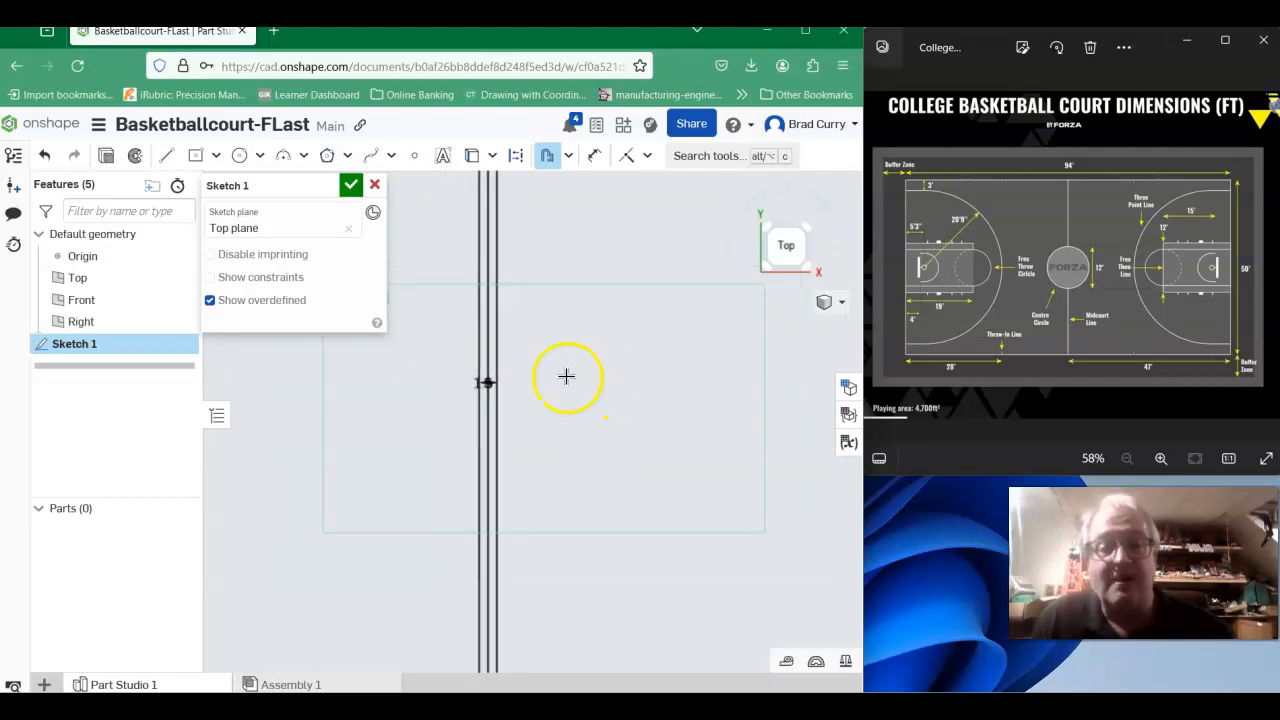
pyautogui.scroll(-3, 608, 480)
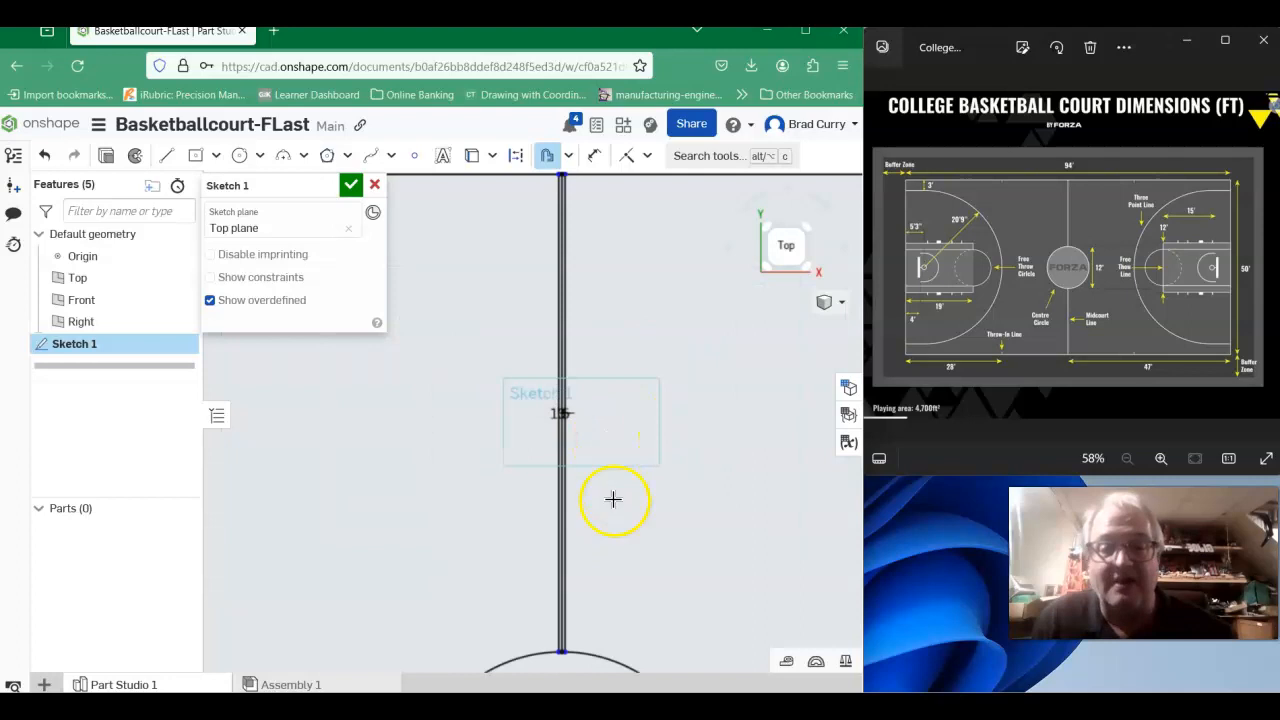
pyautogui.moveTo(611, 514); pyautogui.dragTo(506, 193, button='middle')
pyautogui.moveTo(499, 624); pyautogui.dragTo(502, 477, button='middle')
pyautogui.click(502, 475)
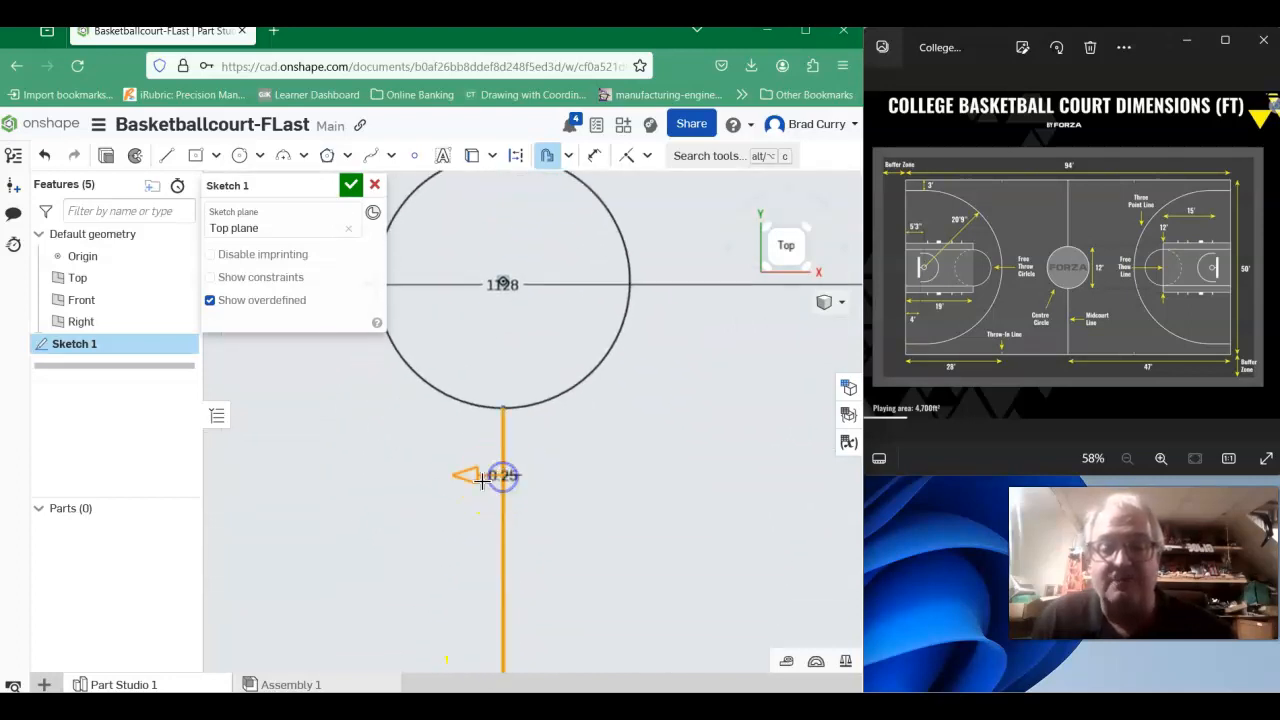
pyautogui.click(399, 492)
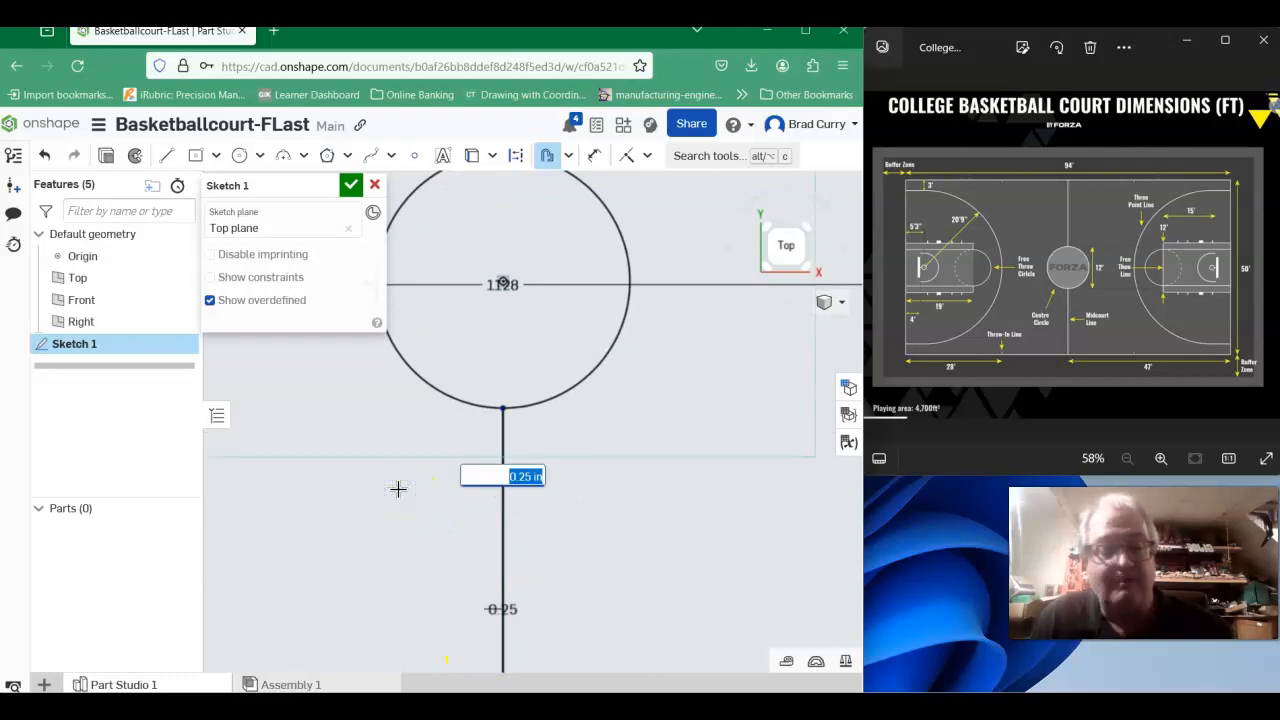
pyautogui.press('Return')
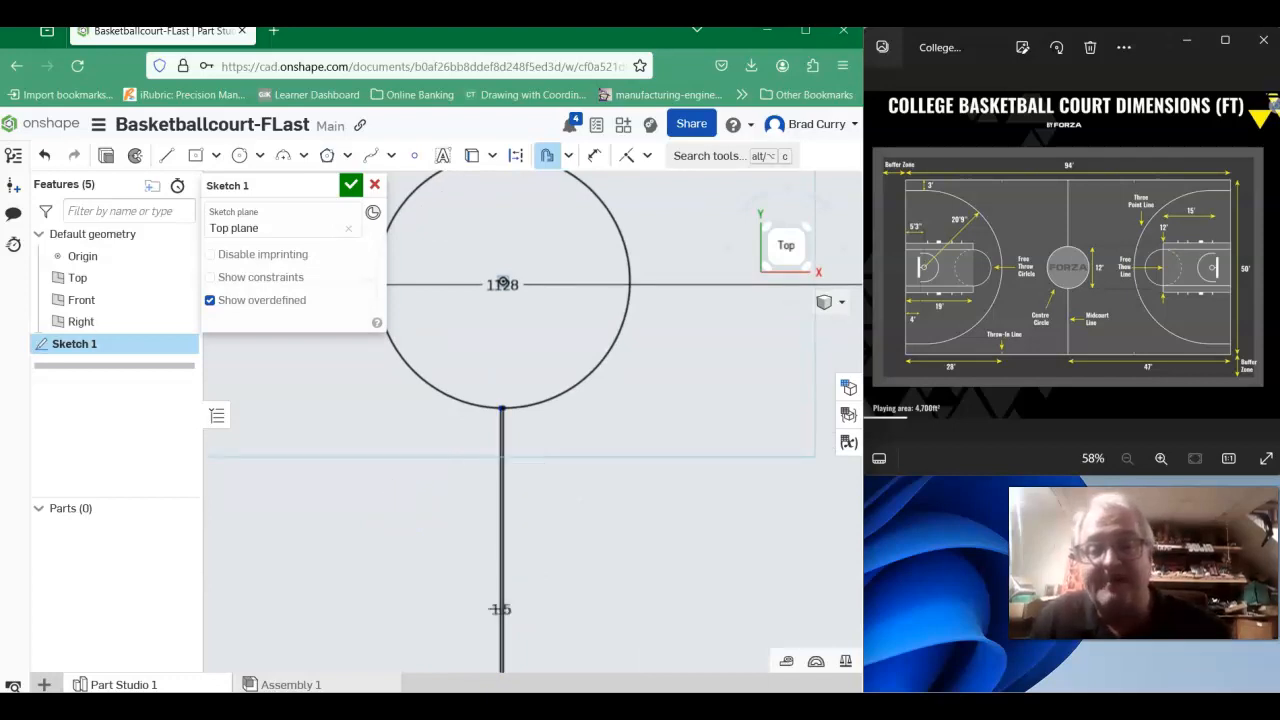
# - Offset the left copy of the lower midcourt line 3 inches to the right, across the original line
pyautogui.scroll(2, 526, 491)
pyautogui.scroll(2, 351, 430)
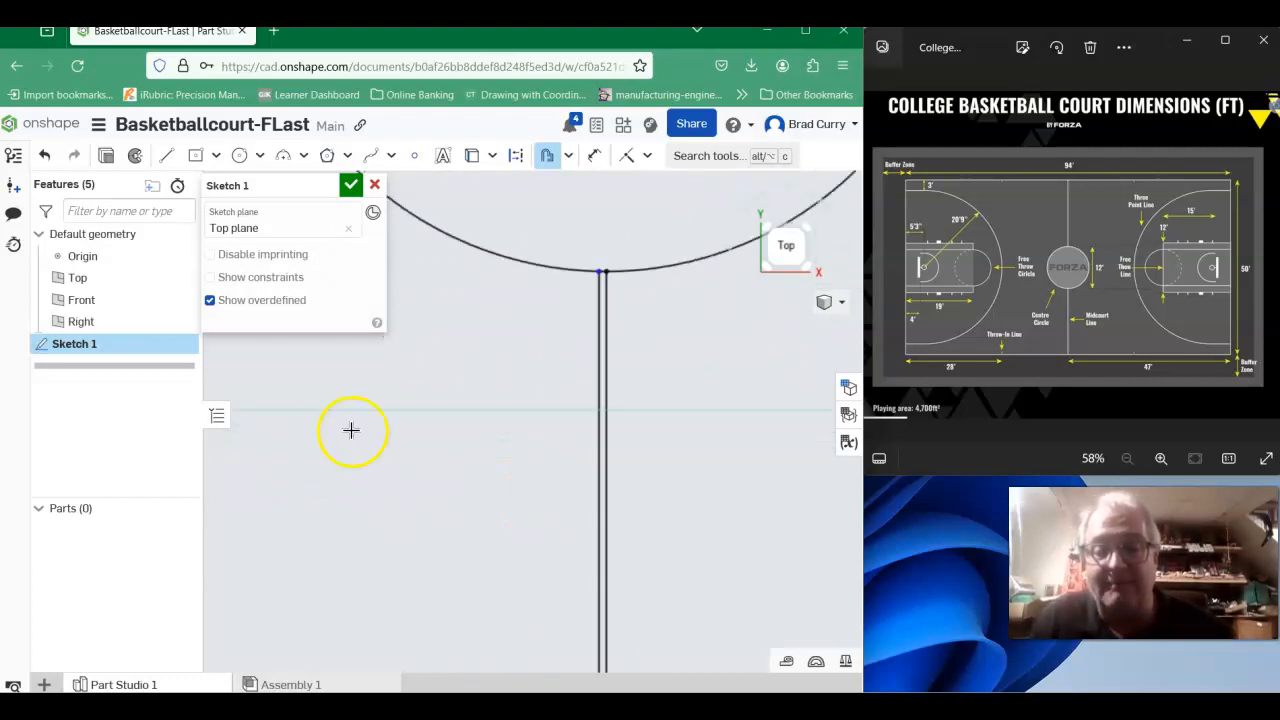
pyautogui.click(596, 344)
pyautogui.scroll(-3, 714, 489)
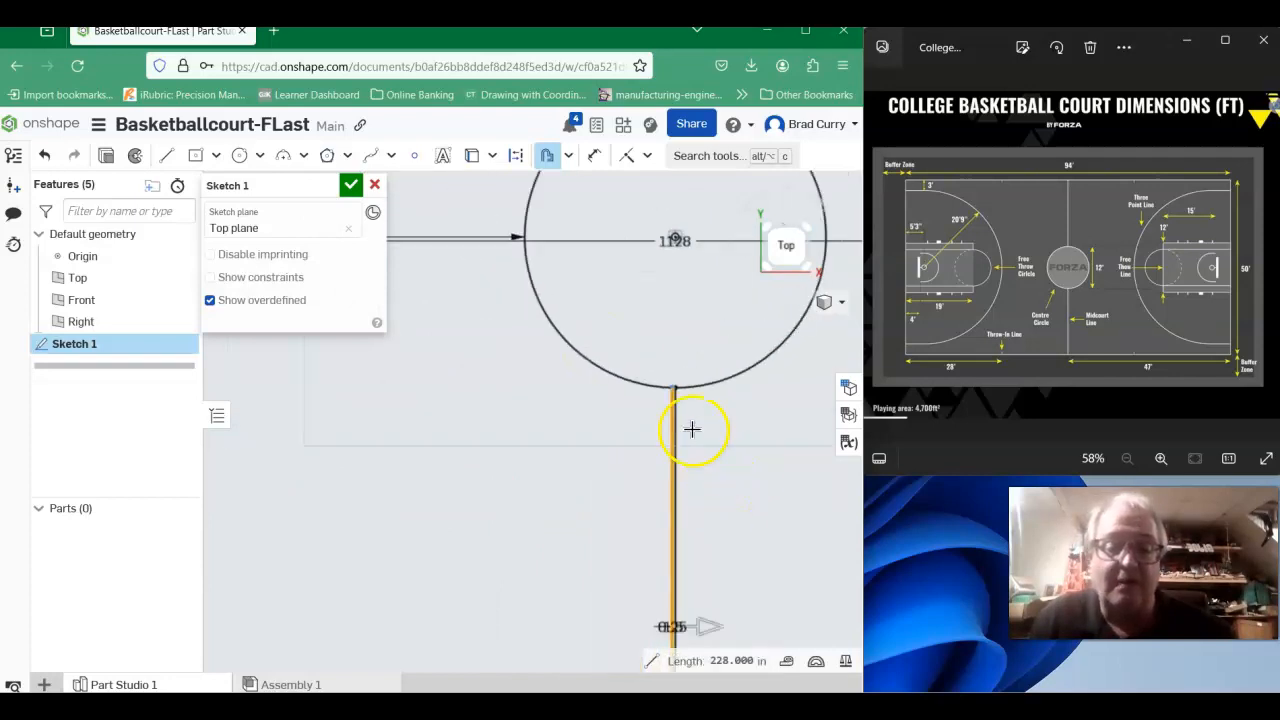
pyautogui.moveTo(746, 486)
pyautogui.mouseDown(button='right')
pyautogui.moveTo(560, 403)
pyautogui.moveTo(590, 398)
pyautogui.mouseUp(button='right')
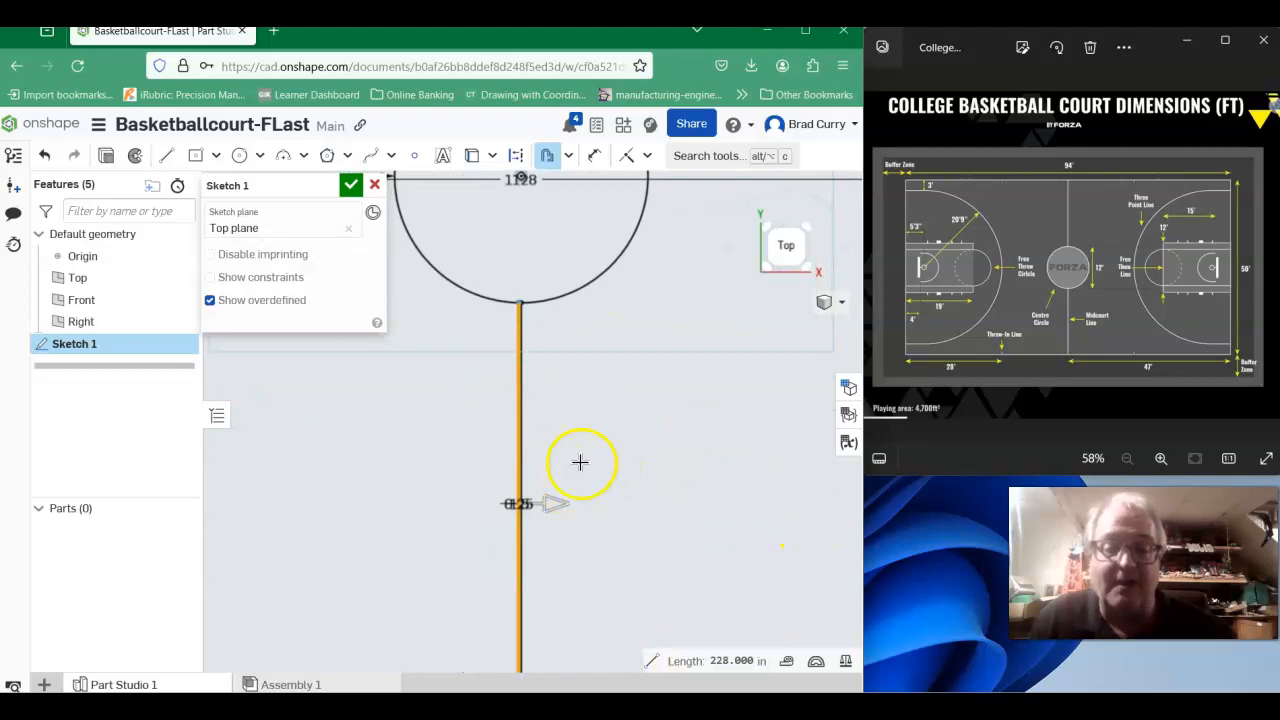
pyautogui.click(691, 395)
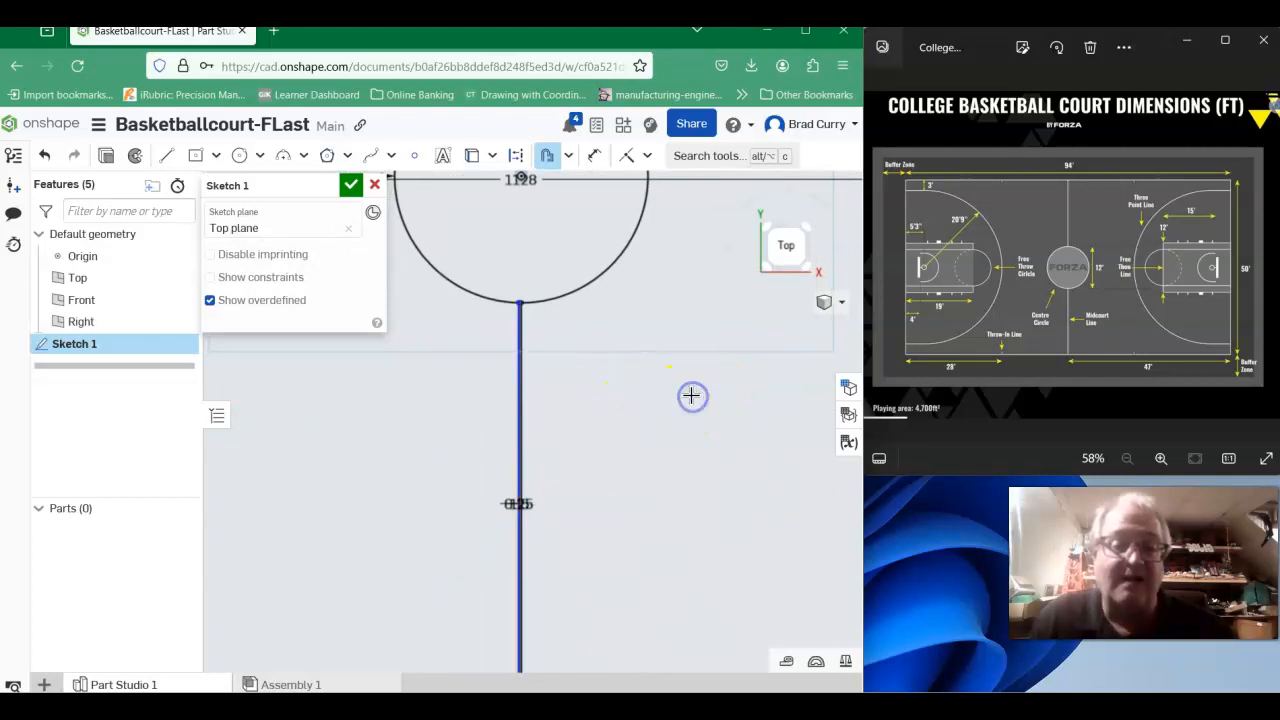
pyautogui.write('3')
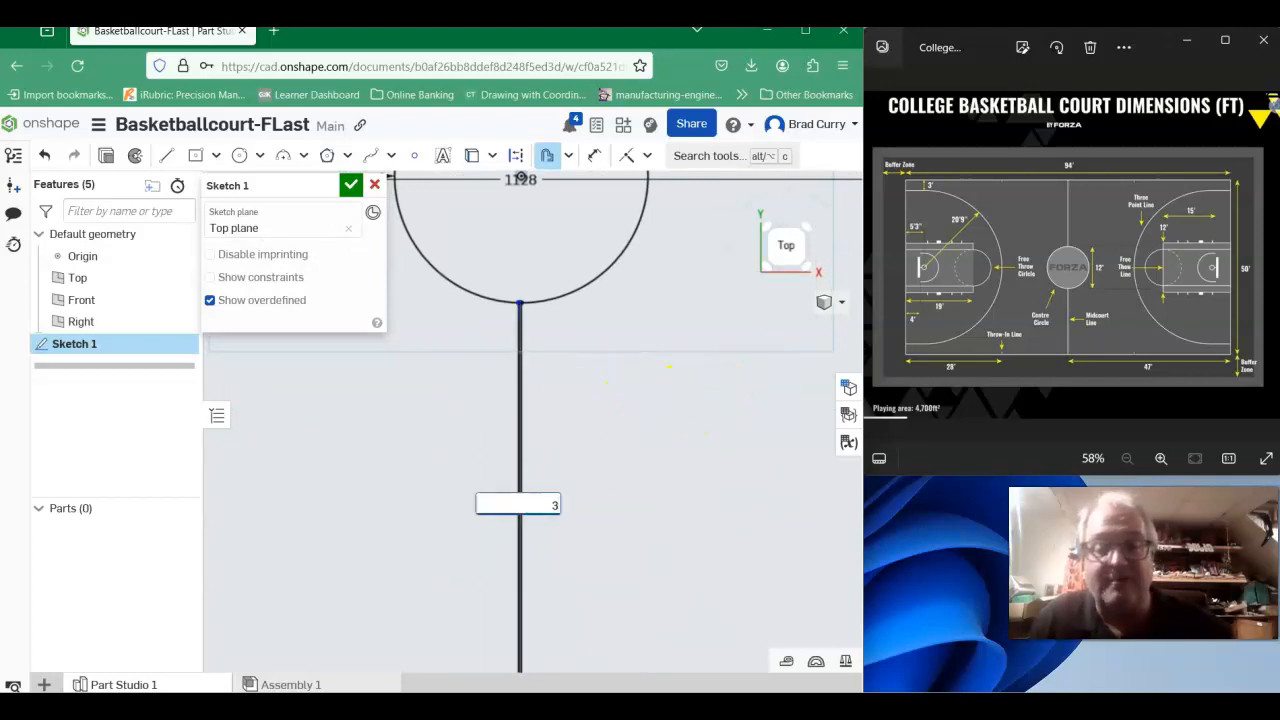
pyautogui.press('Return')
# - Offset the 144-inch center circle 3 inches inward to form the circle's painted line width
pyautogui.scroll(3, 612, 431)
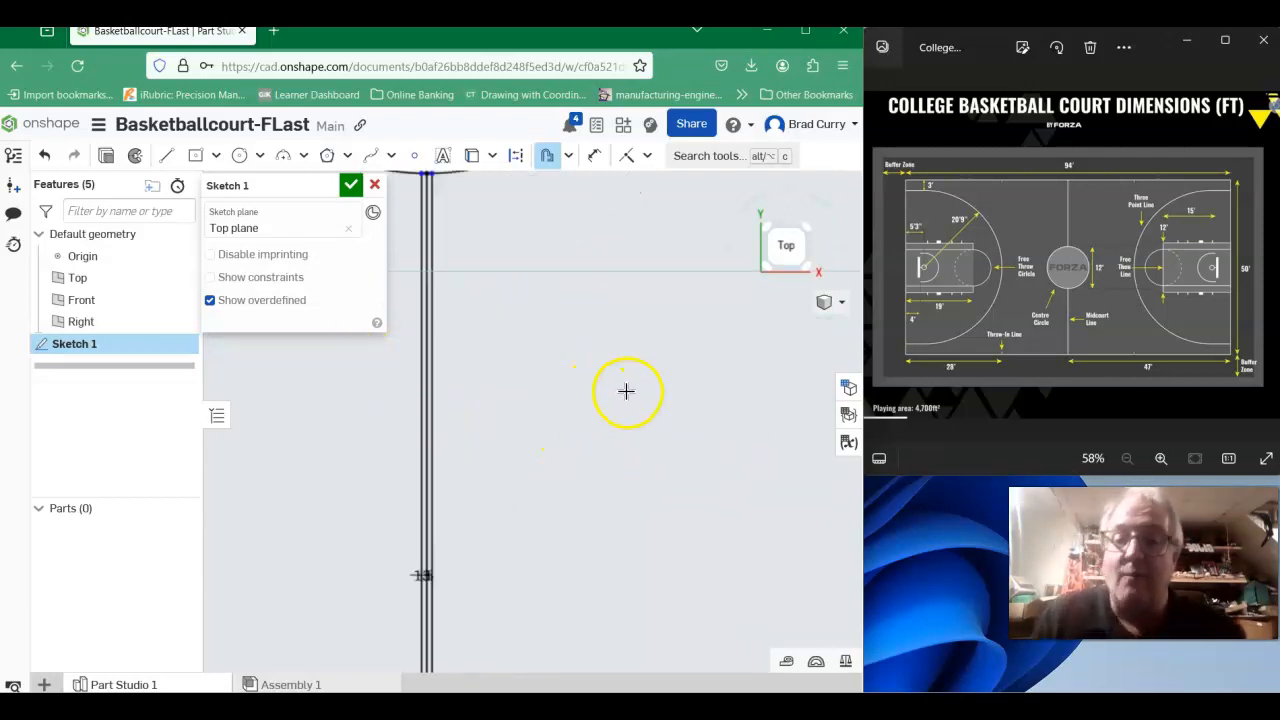
pyautogui.scroll(-1, 626, 391)
pyautogui.moveTo(549, 357)
pyautogui.mouseDown(button='middle')
pyautogui.moveTo(571, 437)
pyautogui.moveTo(646, 523)
pyautogui.mouseUp(button='middle')
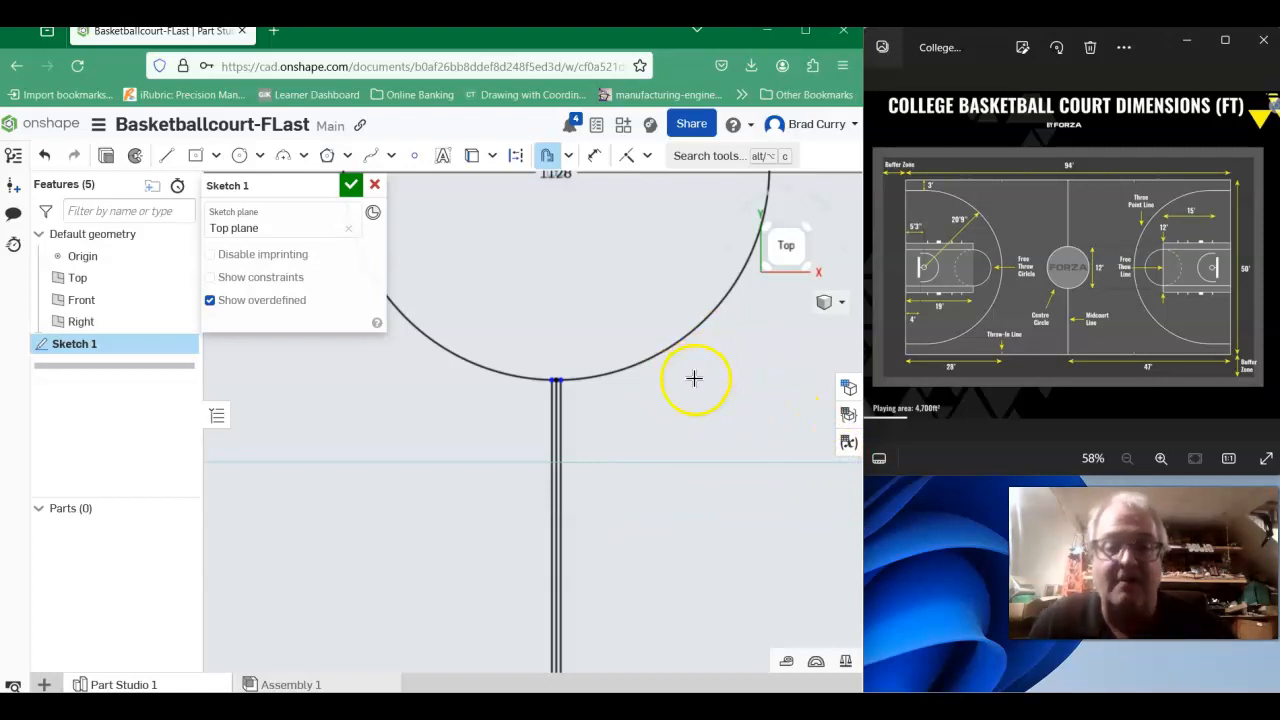
pyautogui.click(637, 364)
pyautogui.scroll(-4, 671, 400)
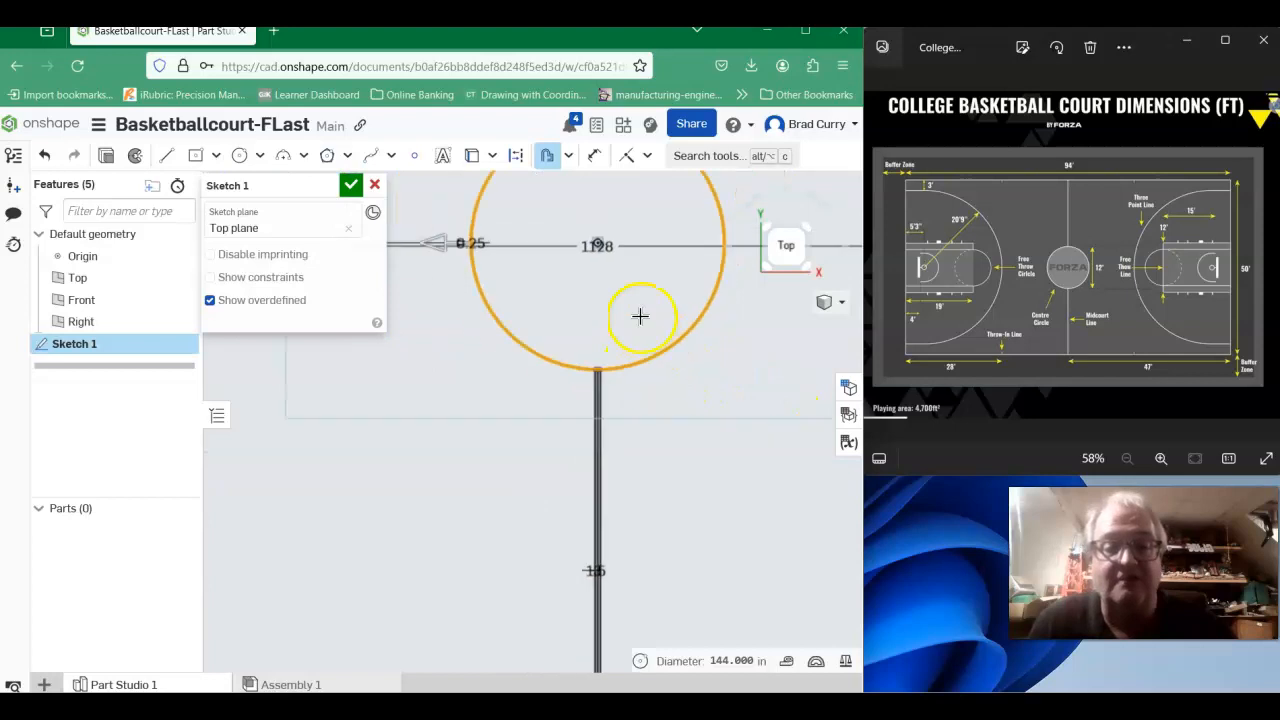
pyautogui.moveTo(621, 295)
pyautogui.mouseDown(button='middle')
pyautogui.moveTo(651, 386)
pyautogui.moveTo(620, 411)
pyautogui.mouseUp(button='middle')
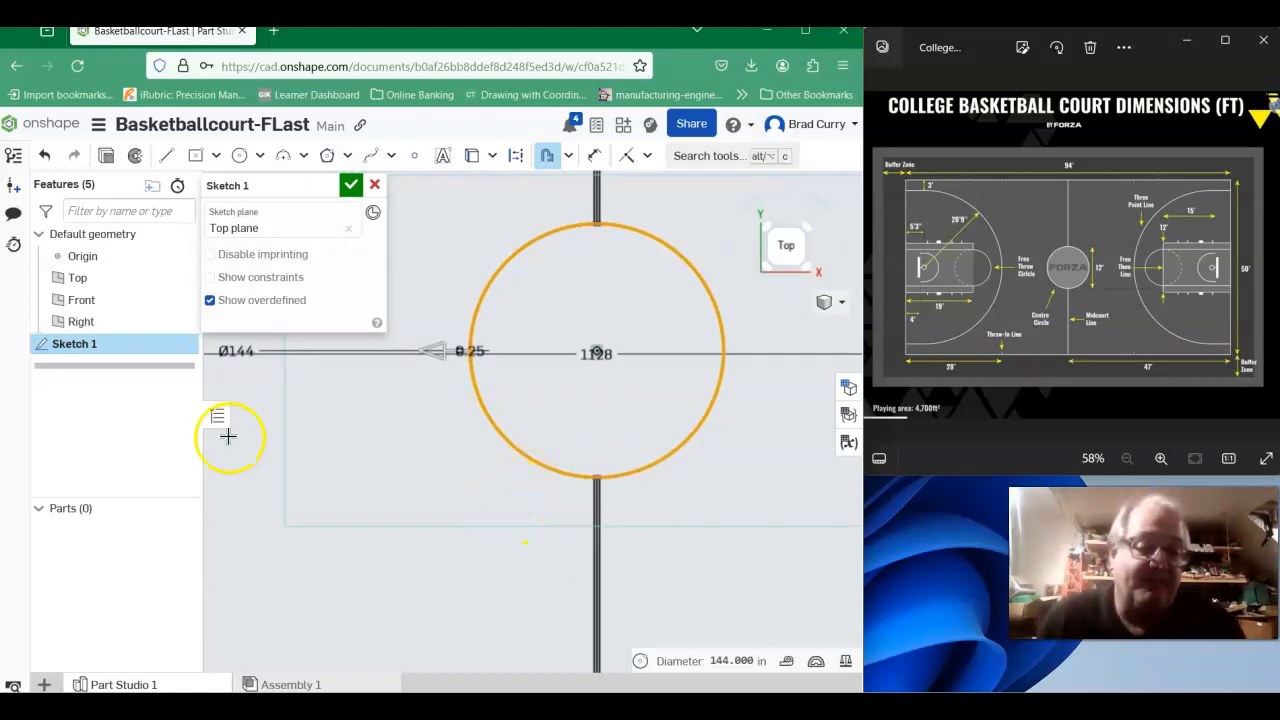
pyautogui.click(435, 353)
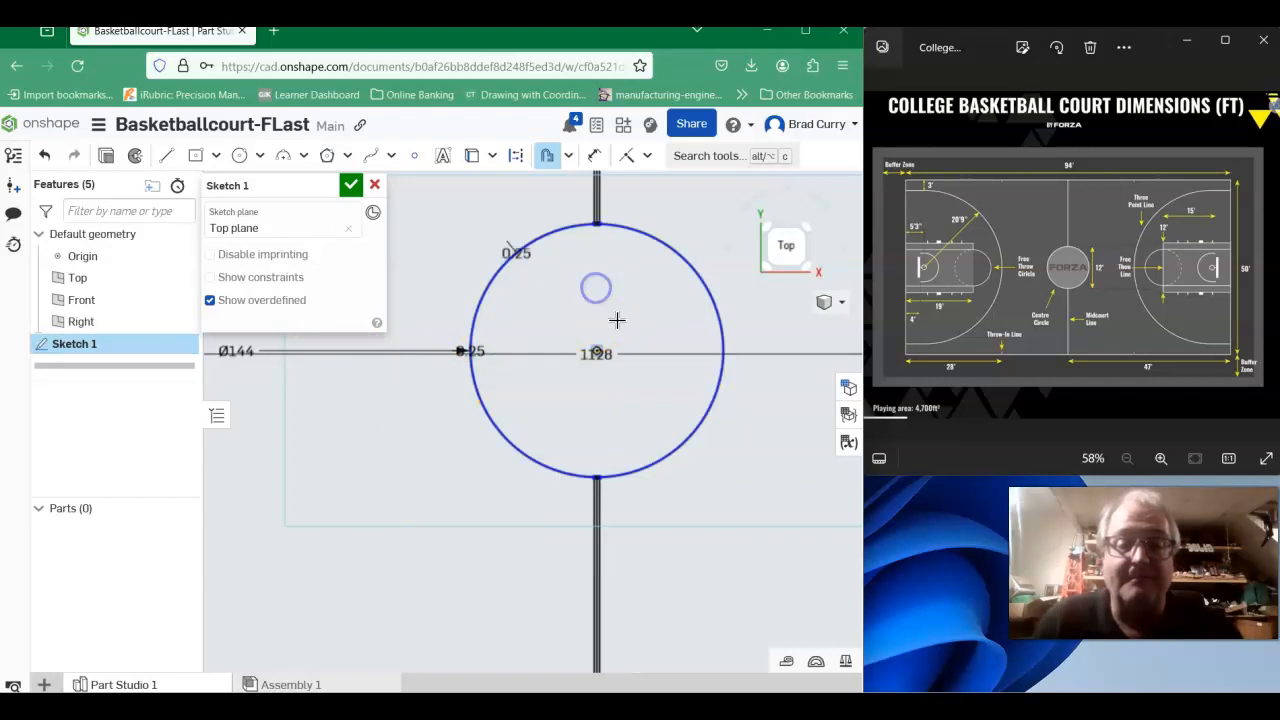
pyautogui.click(574, 285)
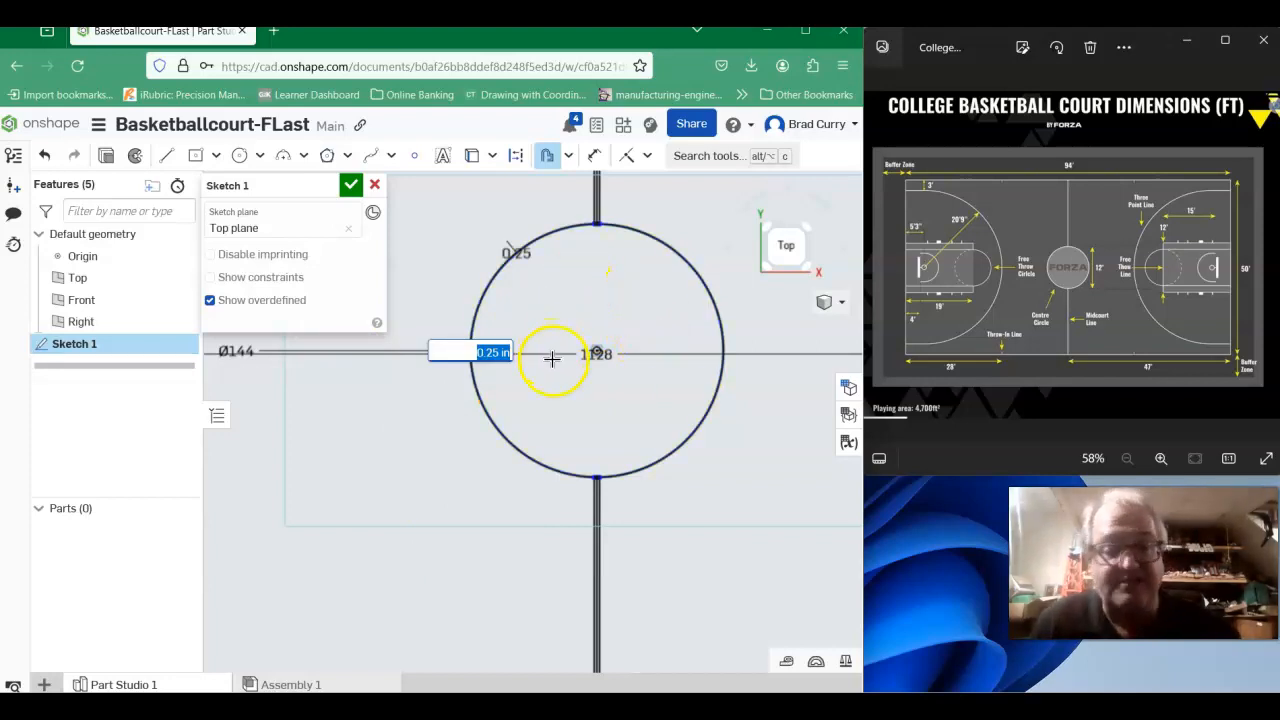
pyautogui.press('Return')
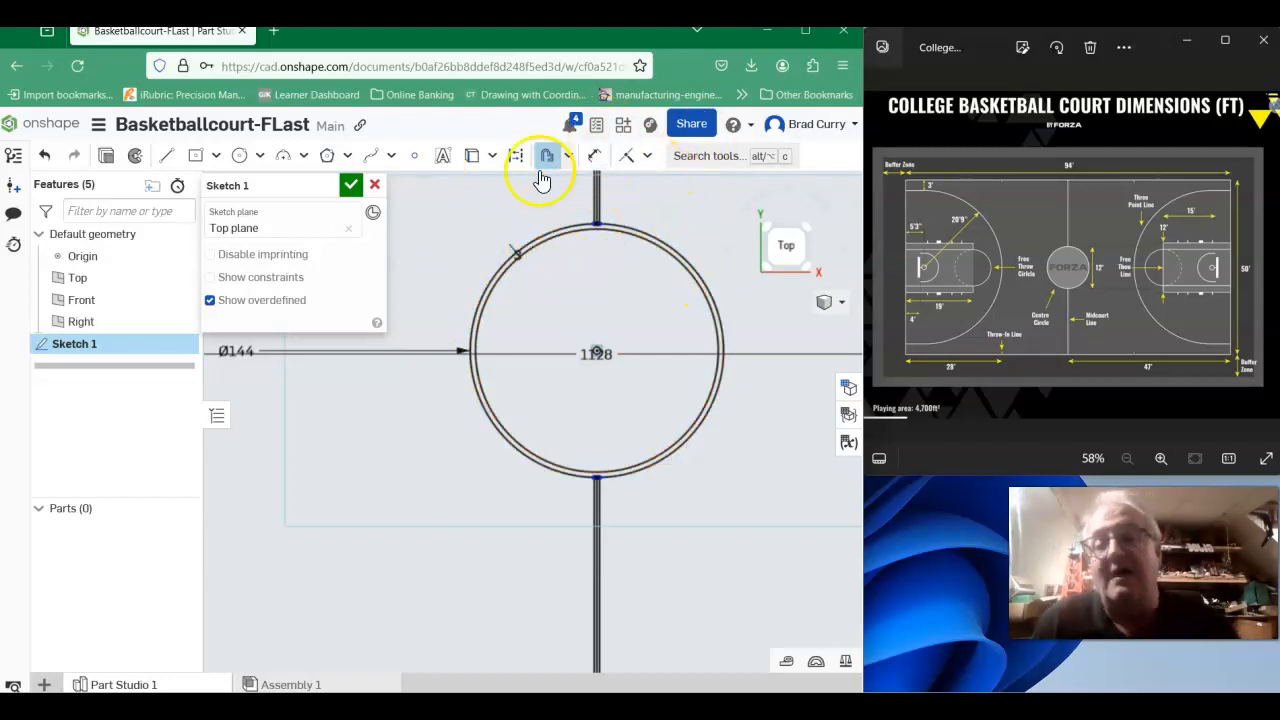
# - Accept the court sketch and reopen Sketch 1 for editing
pyautogui.click(351, 185)
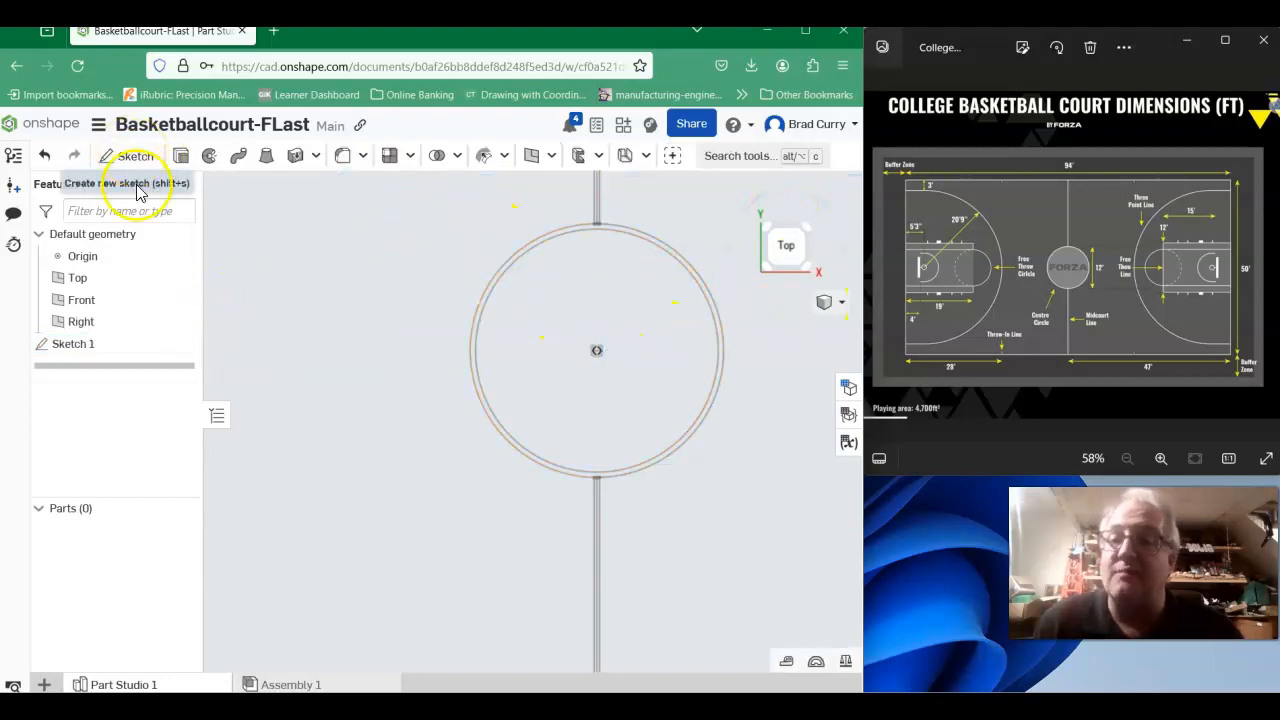
pyautogui.scroll(-3, 420, 208)
pyautogui.moveTo(433, 273)
pyautogui.mouseDown(button='middle')
pyautogui.moveTo(423, 369)
pyautogui.moveTo(406, 349)
pyautogui.mouseUp(button='middle')
pyautogui.rightClick(63, 350)
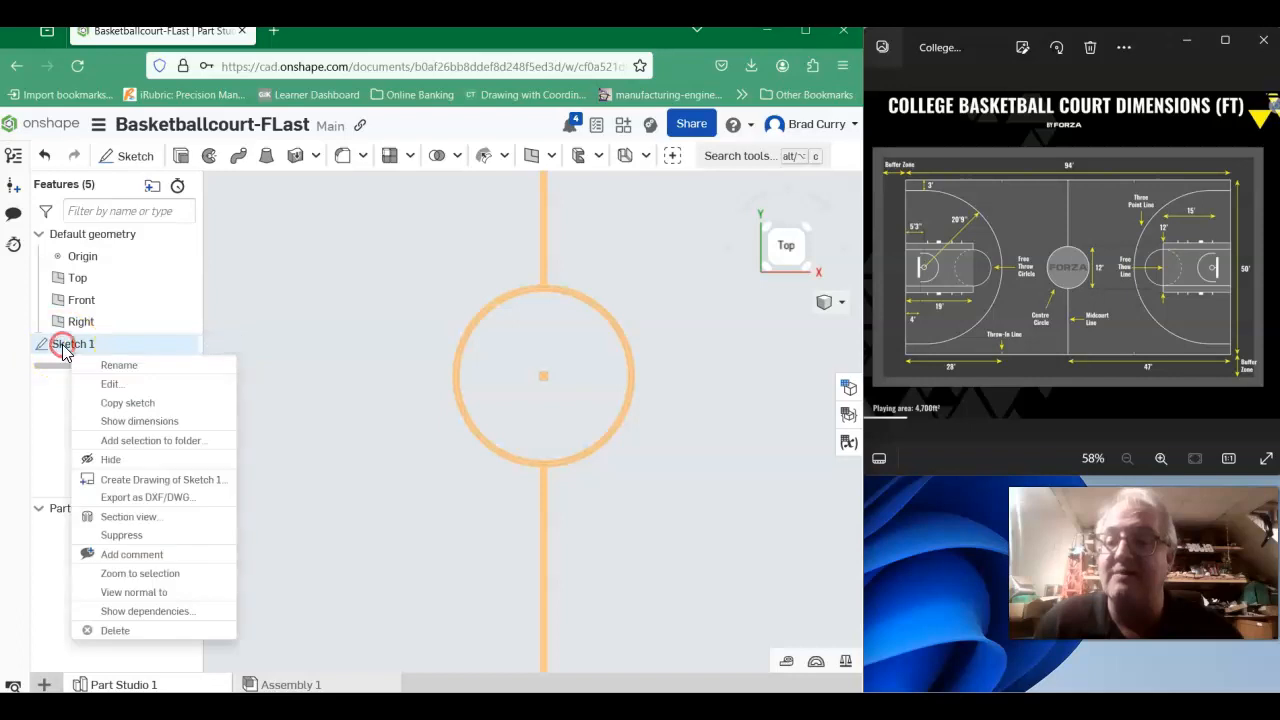
pyautogui.click(110, 385)
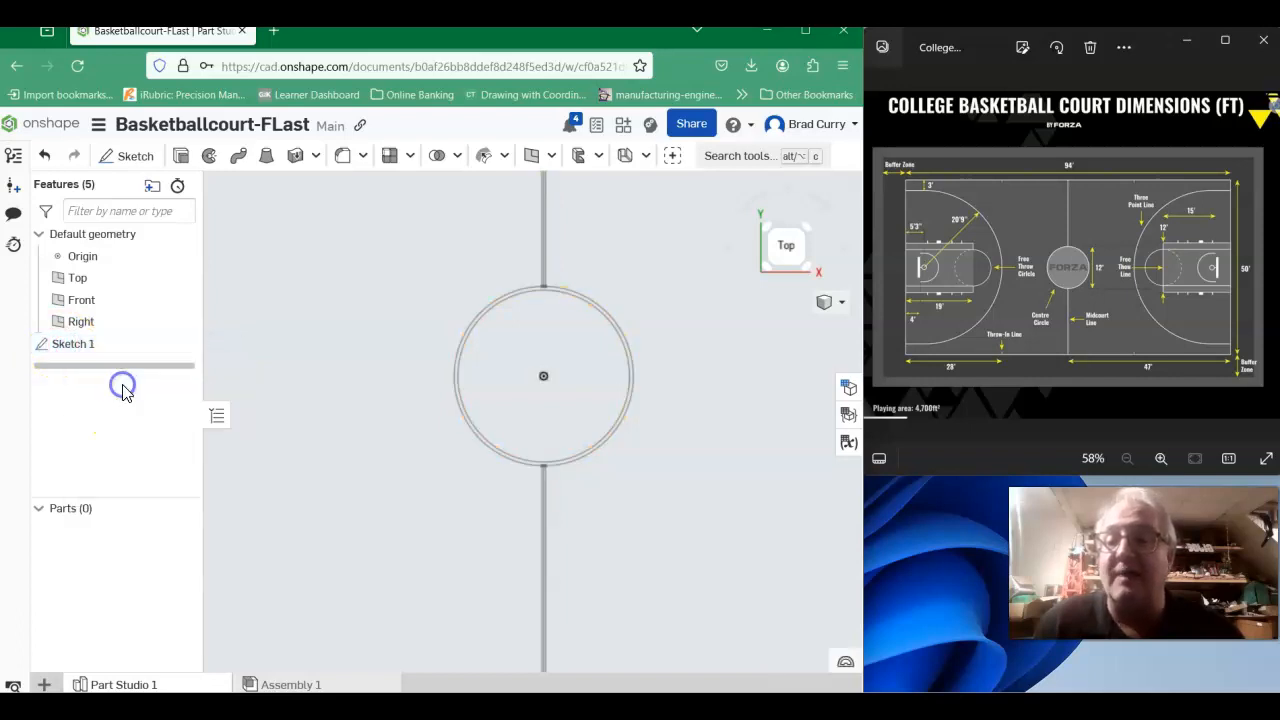
# - Delete the original middle line between the two midcourt offset lines, both above and below the center circle
pyautogui.scroll(5, 590, 235)
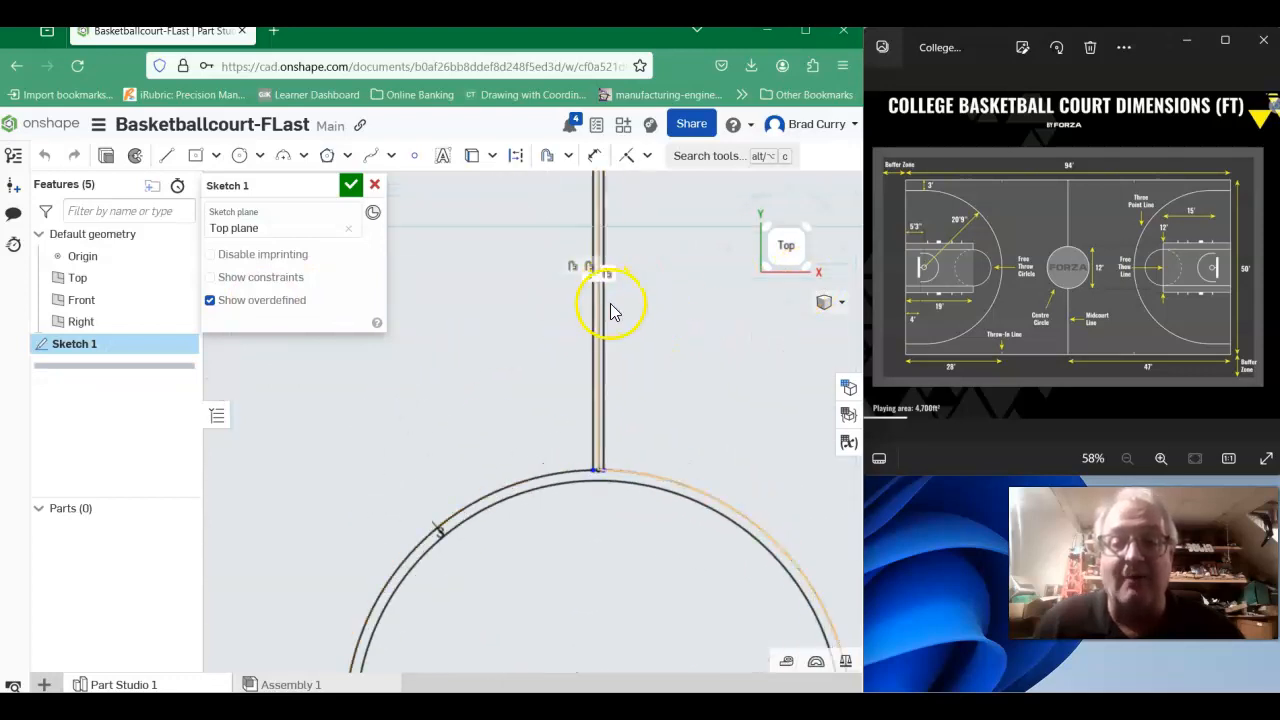
pyautogui.click(598, 312)
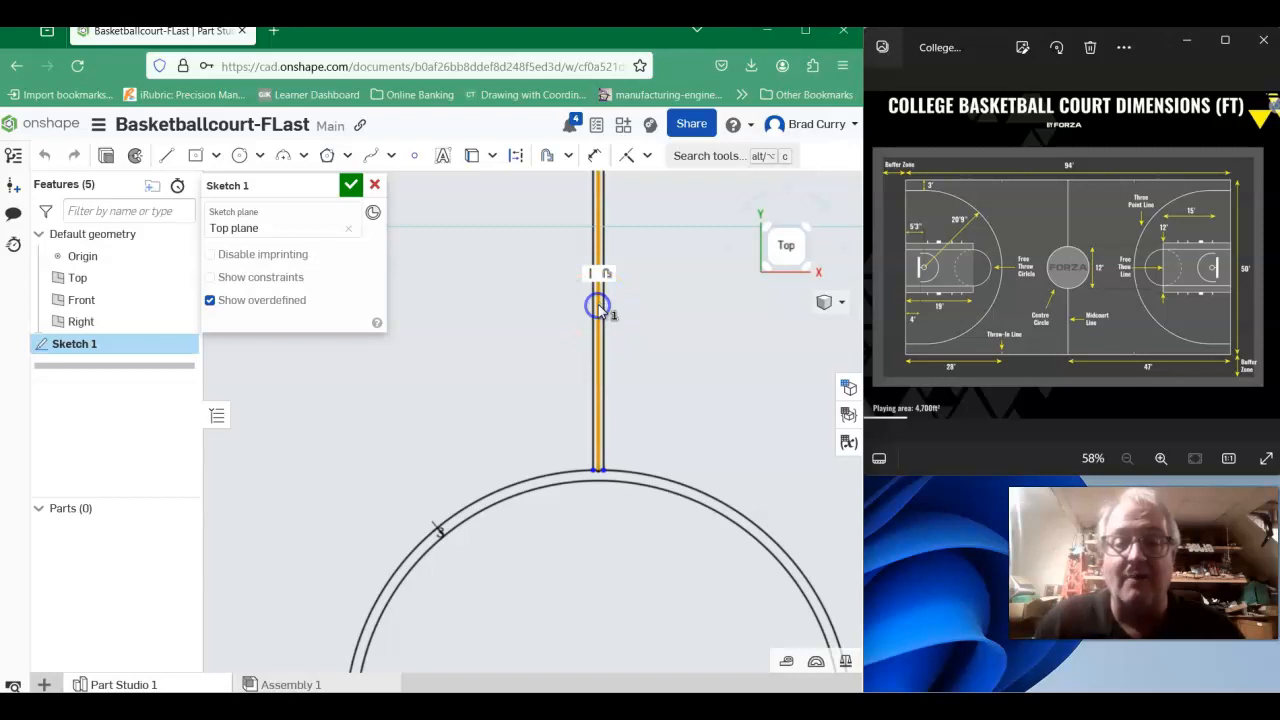
pyautogui.click(640, 331)
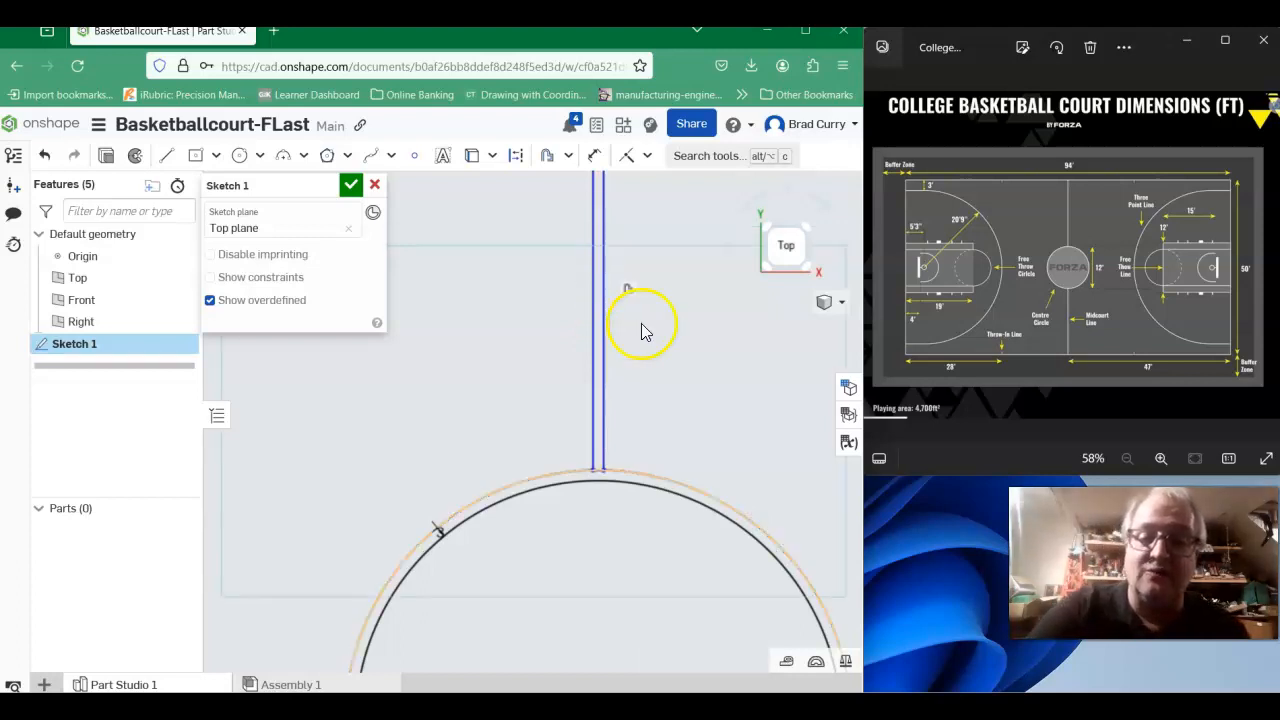
pyautogui.scroll(-3, 693, 325)
pyautogui.moveTo(743, 343); pyautogui.dragTo(744, 162, button='middle')
pyautogui.scroll(-3, 638, 612)
pyautogui.scroll(3, 638, 612)
pyautogui.scroll(5, 640, 620)
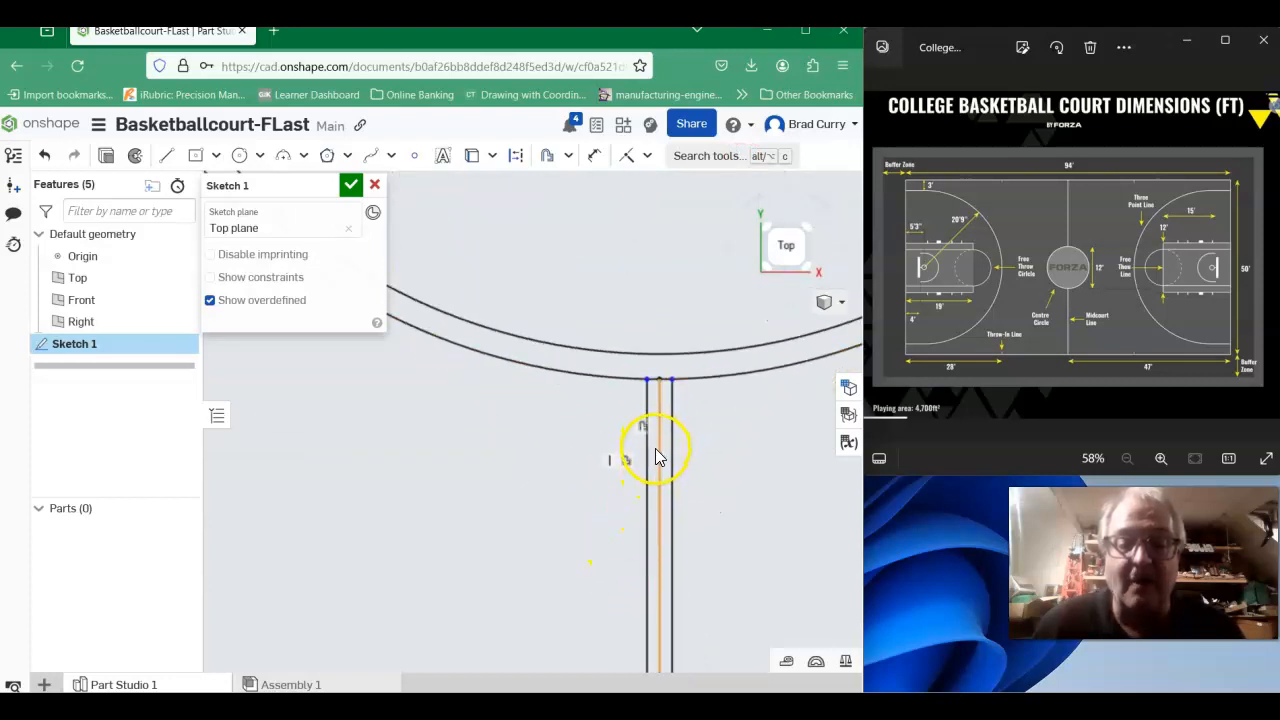
pyautogui.click(658, 460)
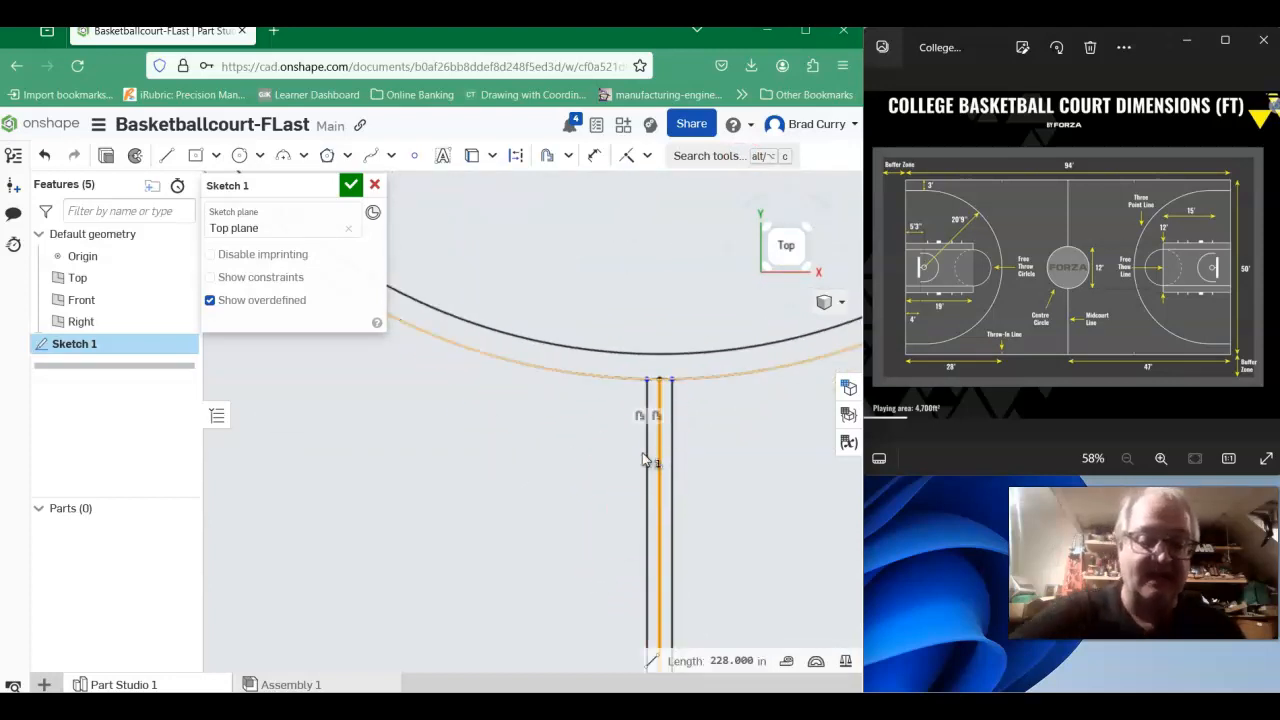
pyautogui.press('Delete')
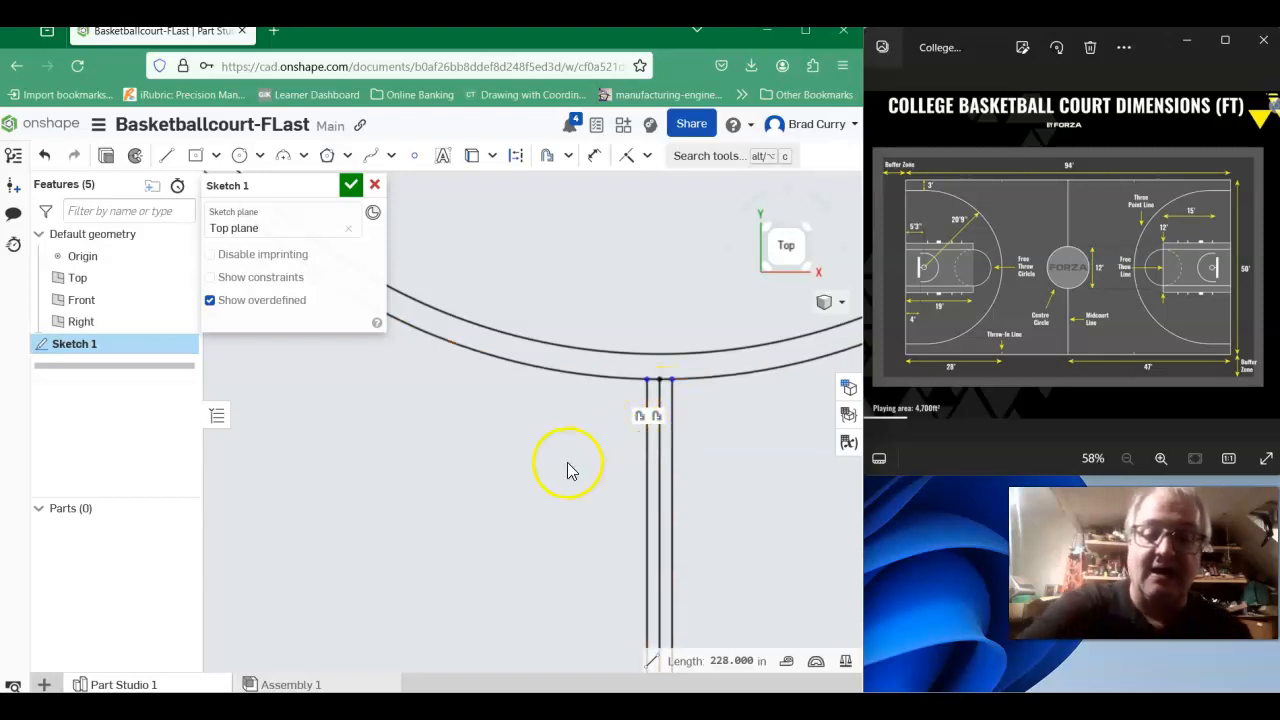
# - Reposition the Ø144 dimension above the court, the 1128 dimension below it, and the 600 dimension farther out to the left
pyautogui.scroll(-5, 567, 467)
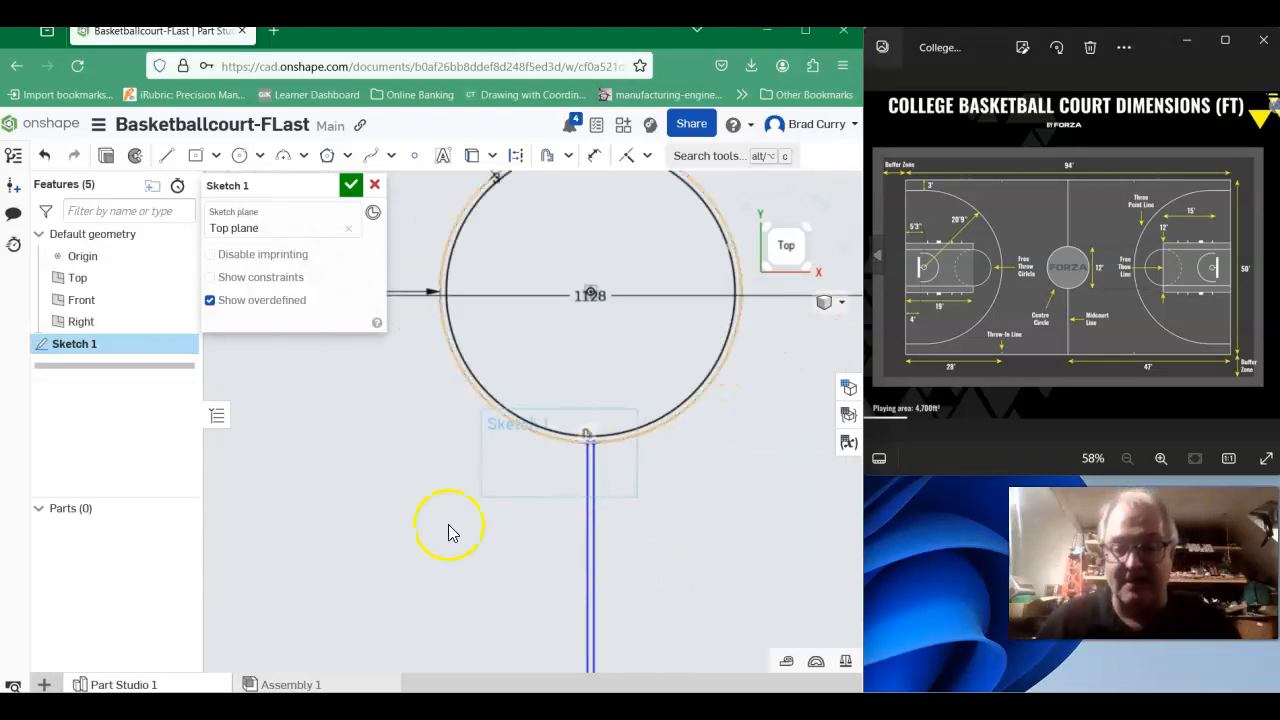
pyautogui.scroll(-2, 437, 413)
pyautogui.scroll(-6, 519, 472)
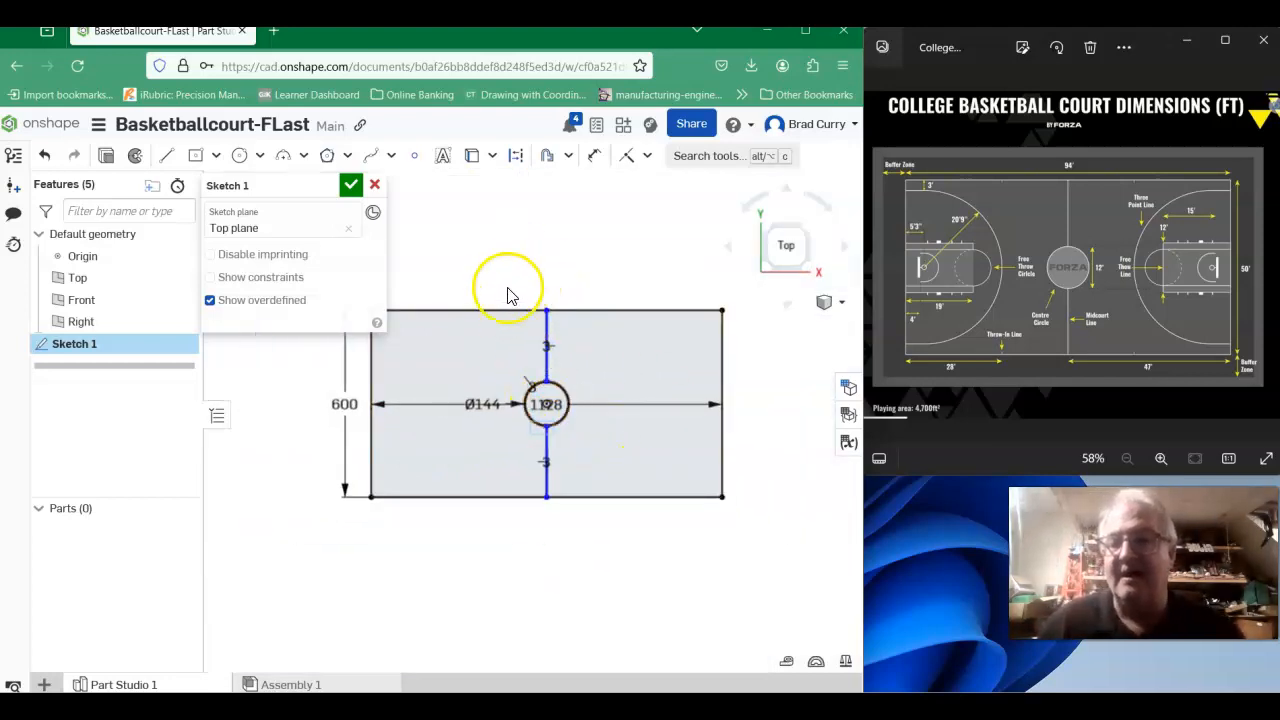
pyautogui.moveTo(478, 407); pyautogui.dragTo(449, 263)
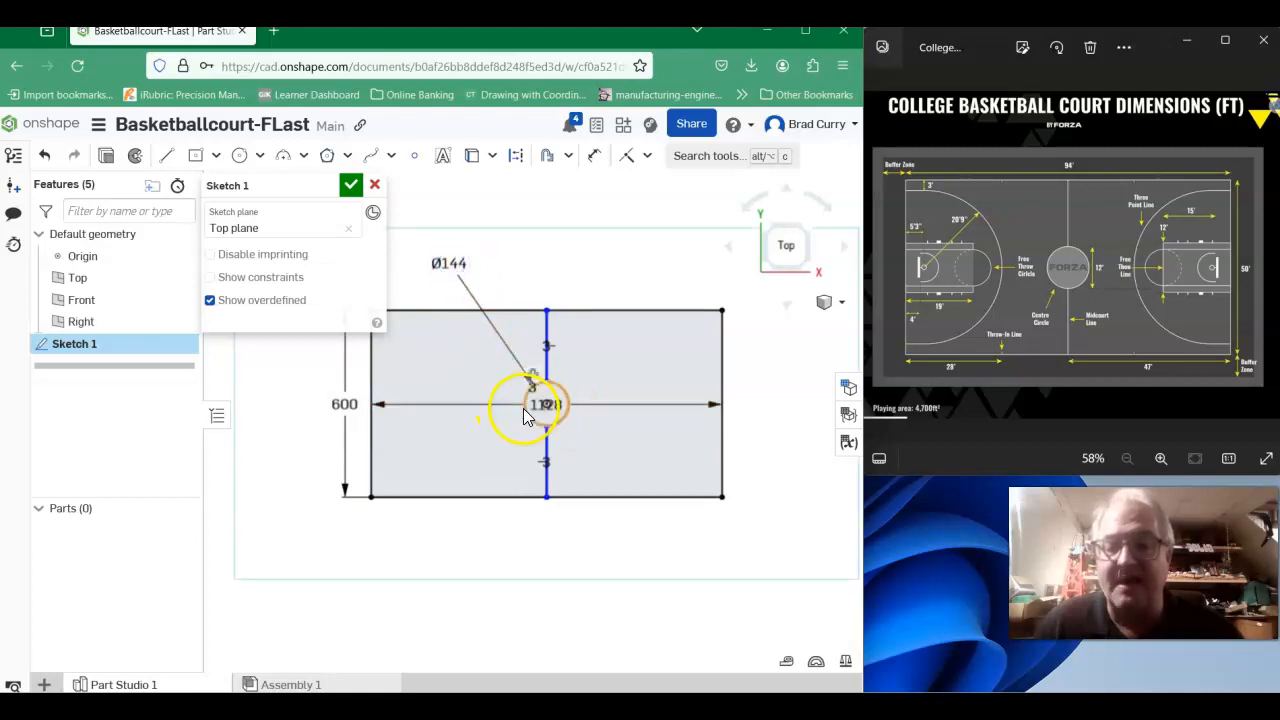
pyautogui.moveTo(533, 440); pyautogui.dragTo(512, 625)
pyautogui.moveTo(346, 402); pyautogui.dragTo(278, 418)
pyautogui.moveTo(575, 266); pyautogui.dragTo(606, 270, button='middle')
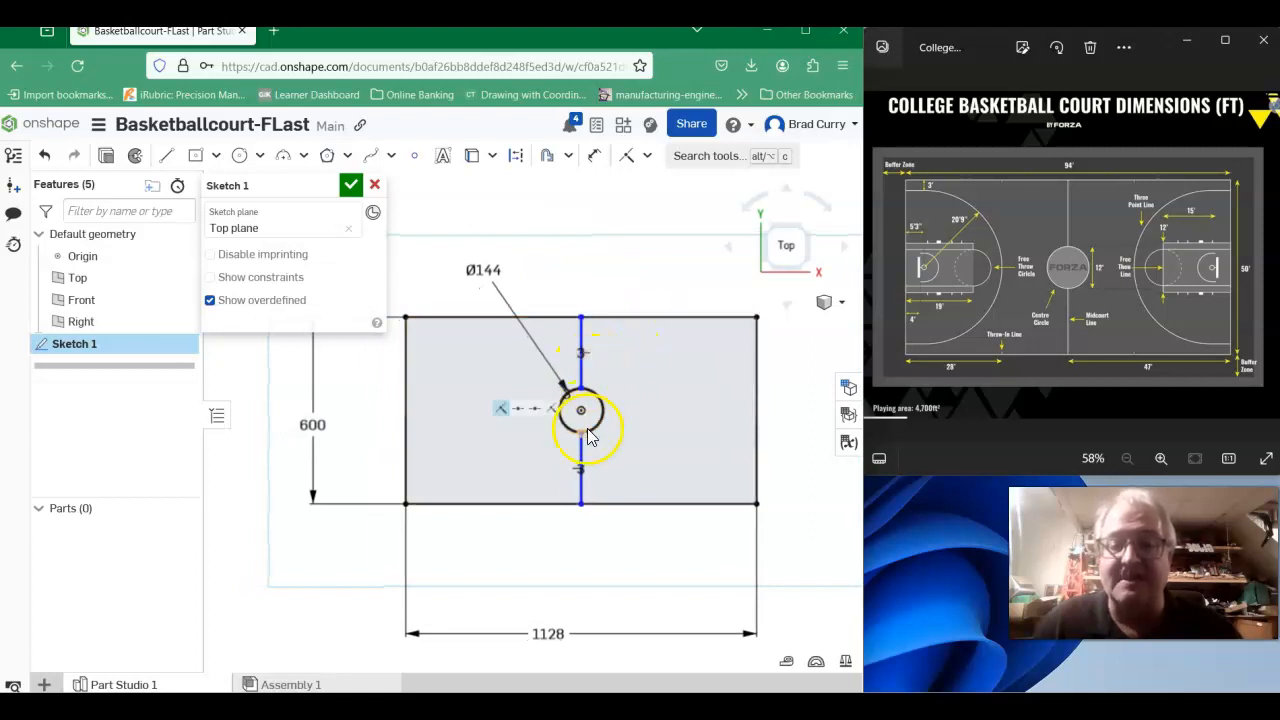
pyautogui.scroll(4, 600, 365)
pyautogui.scroll(6, 542, 350)
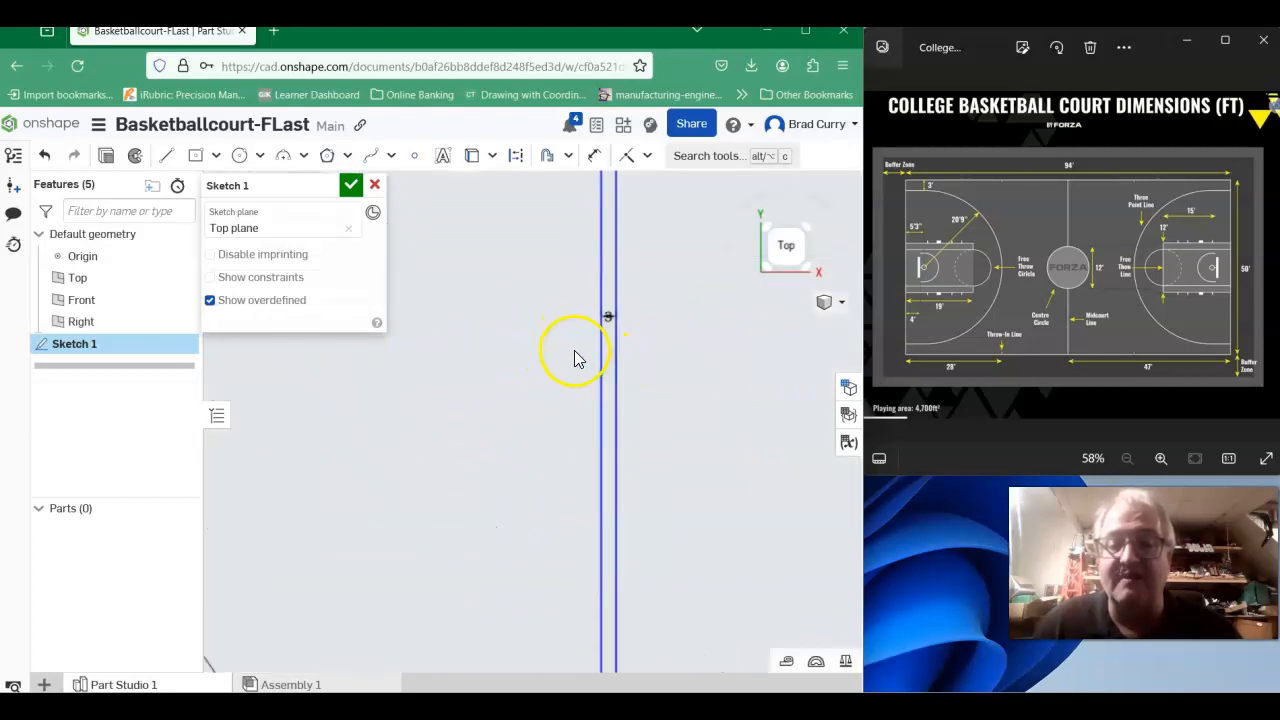
pyautogui.scroll(-5, 607, 305)
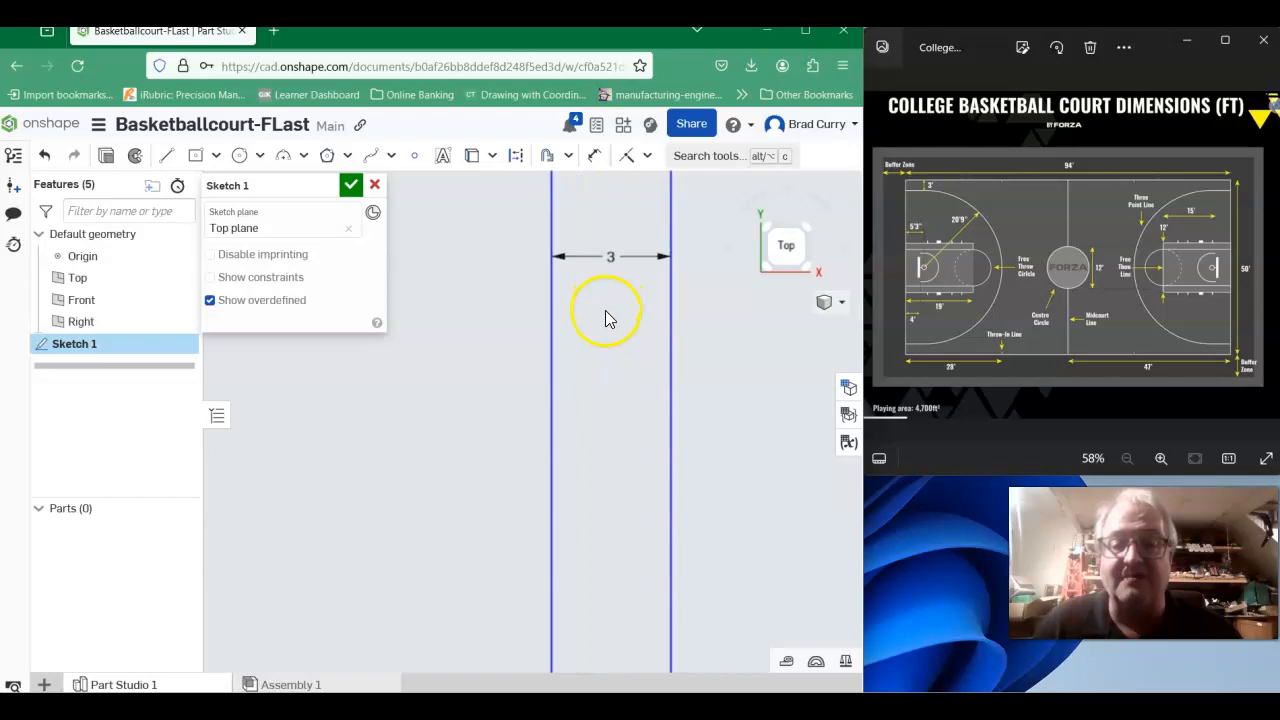
pyautogui.scroll(-8, 610, 355)
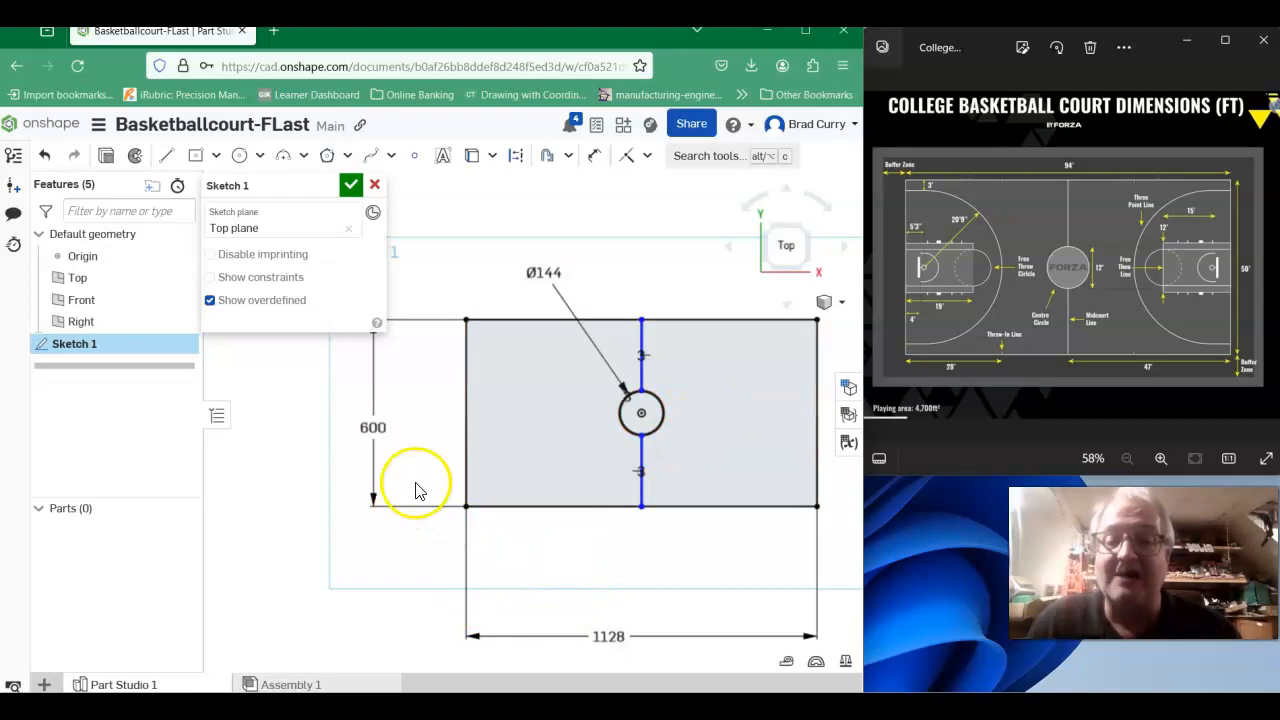
pyautogui.click(161, 160)
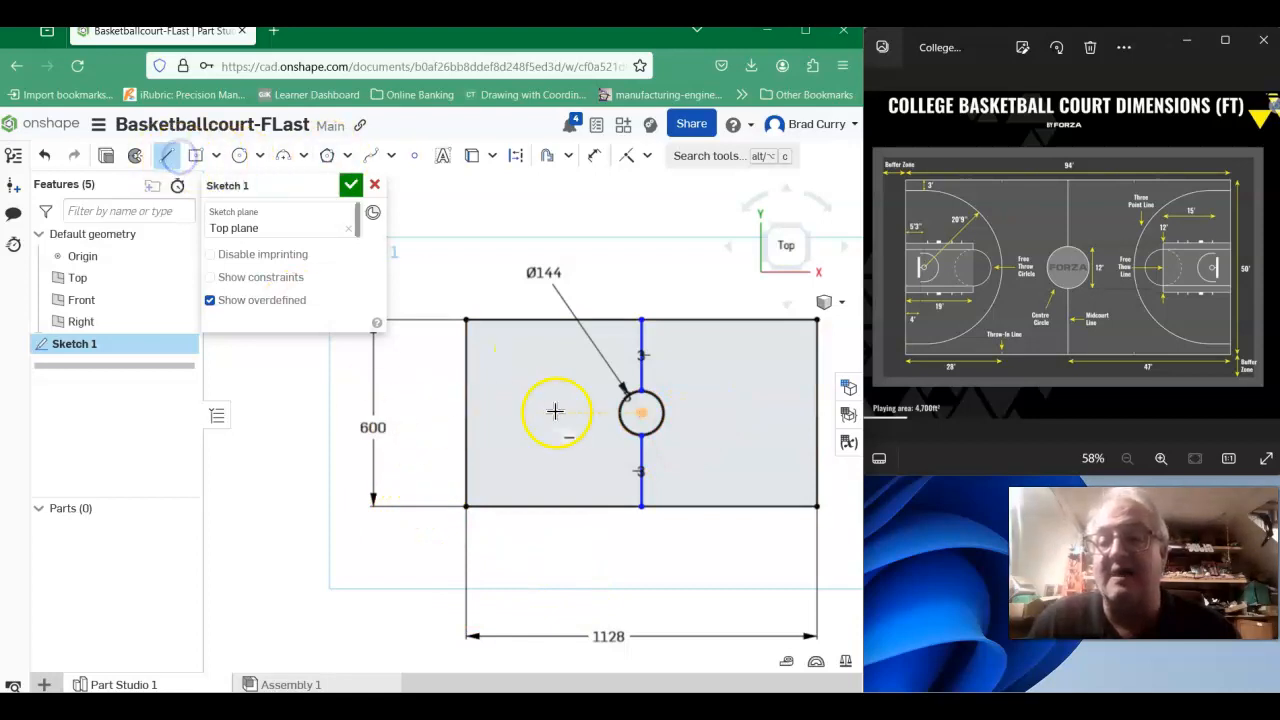
pyautogui.click(465, 410)
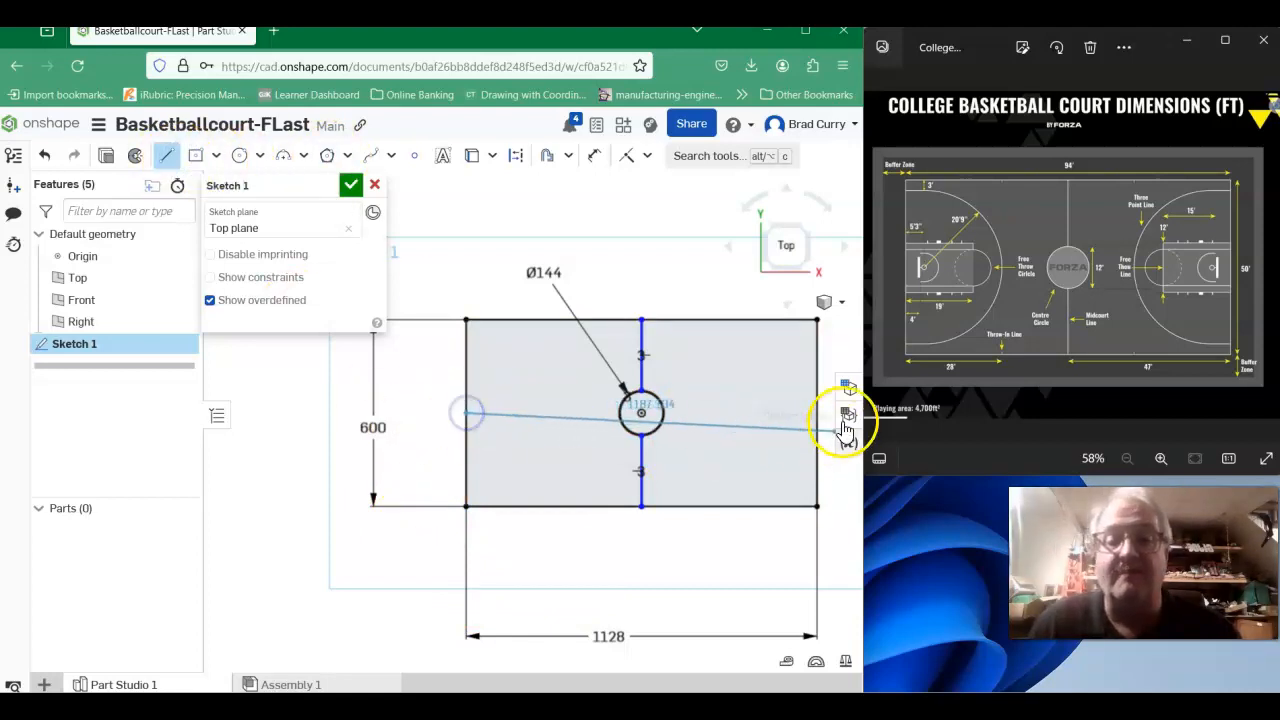
pyautogui.click(812, 410)
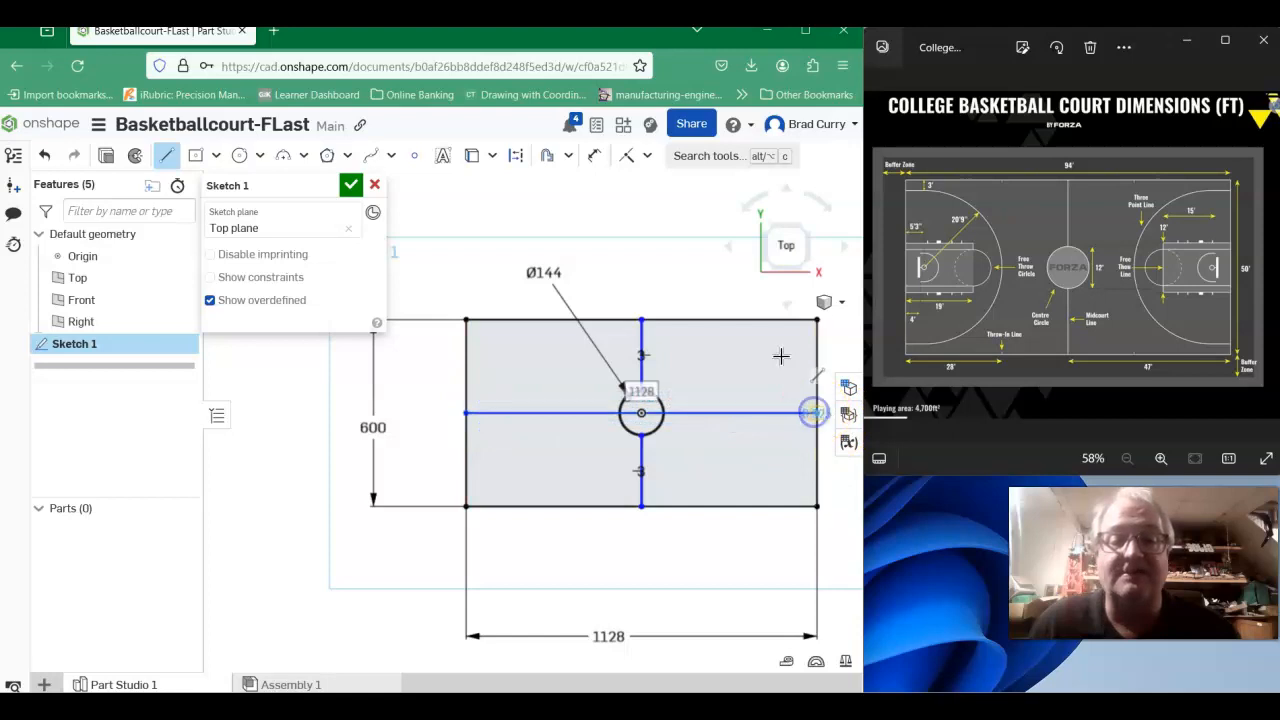
pyautogui.rightClick(665, 283)
pyautogui.click(697, 300)
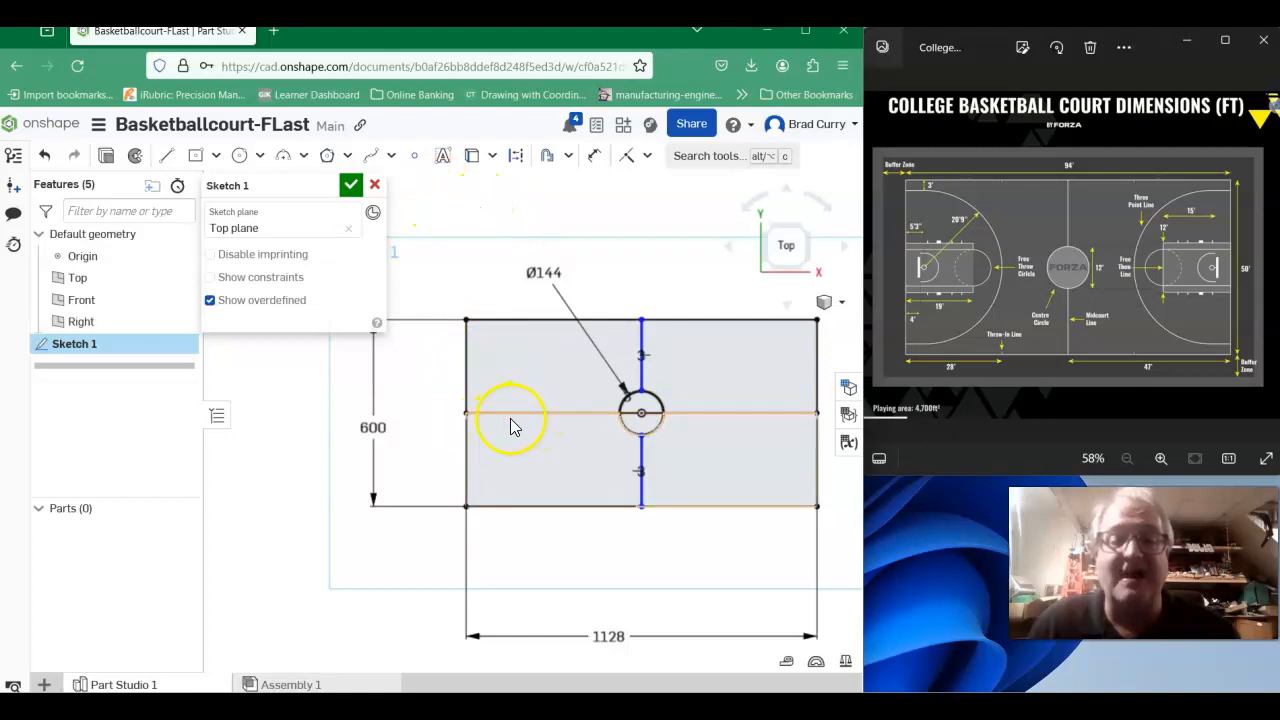
pyautogui.click(563, 412)
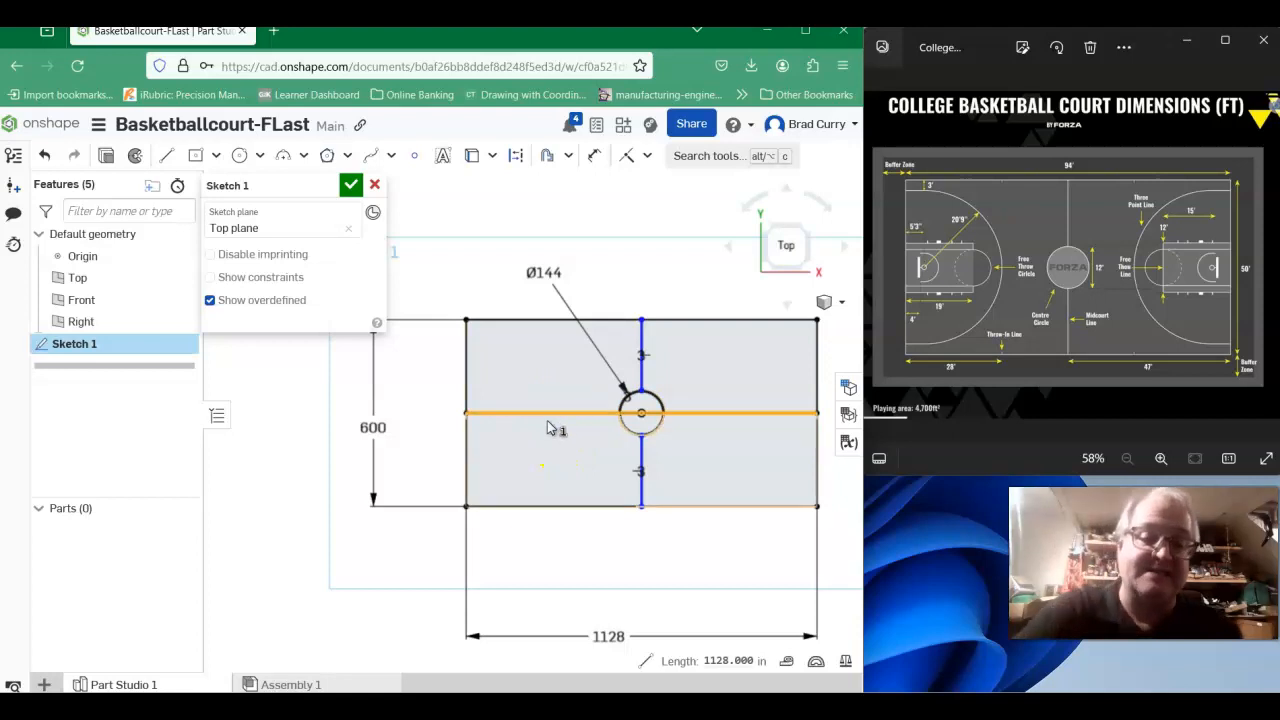
pyautogui.press('Delete')
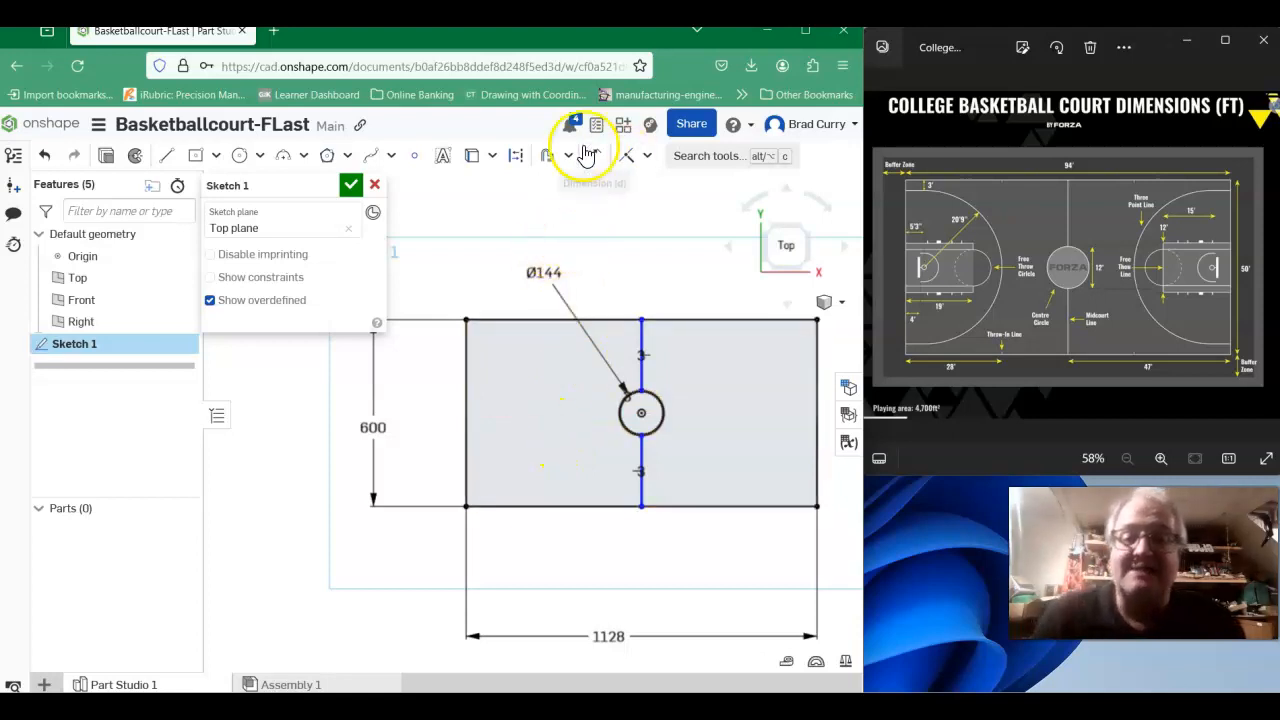
pyautogui.click(568, 157)
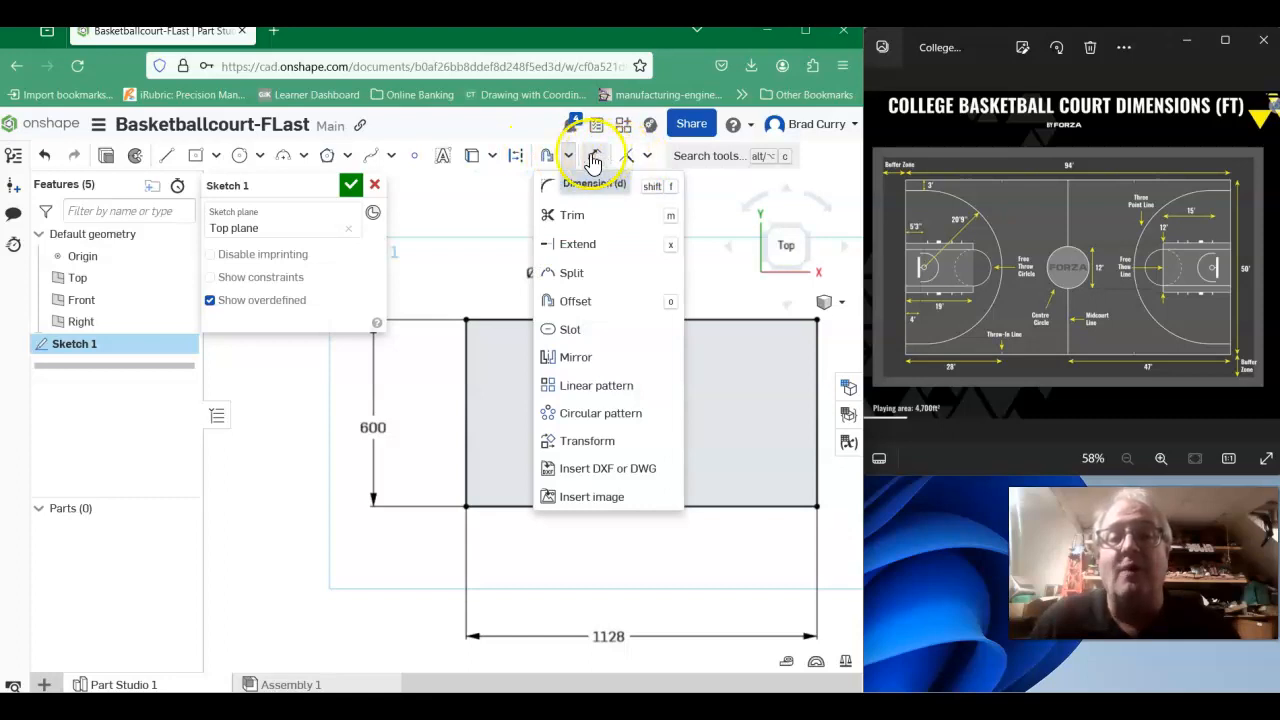
pyautogui.click(487, 228)
# - Draw a horizontal construction line across the court at mid-height, from the left edge to the right edge through the center circle
pyautogui.click(515, 157)
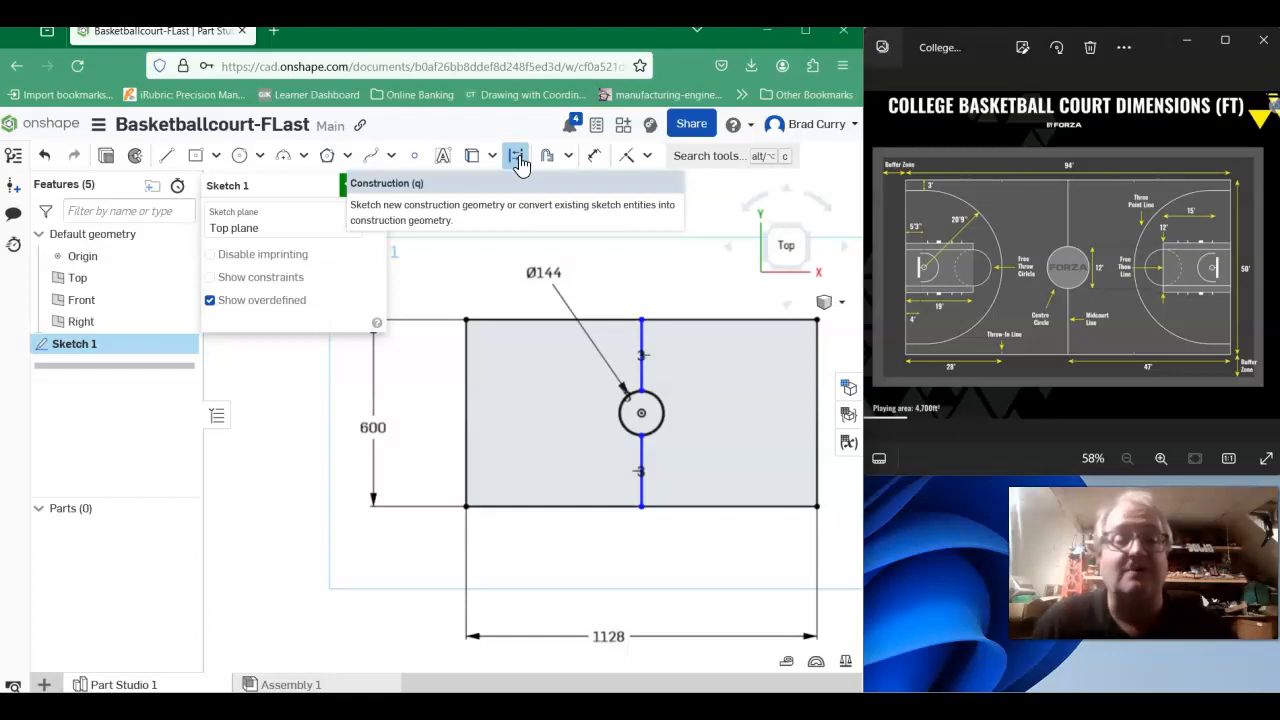
pyautogui.click(517, 160)
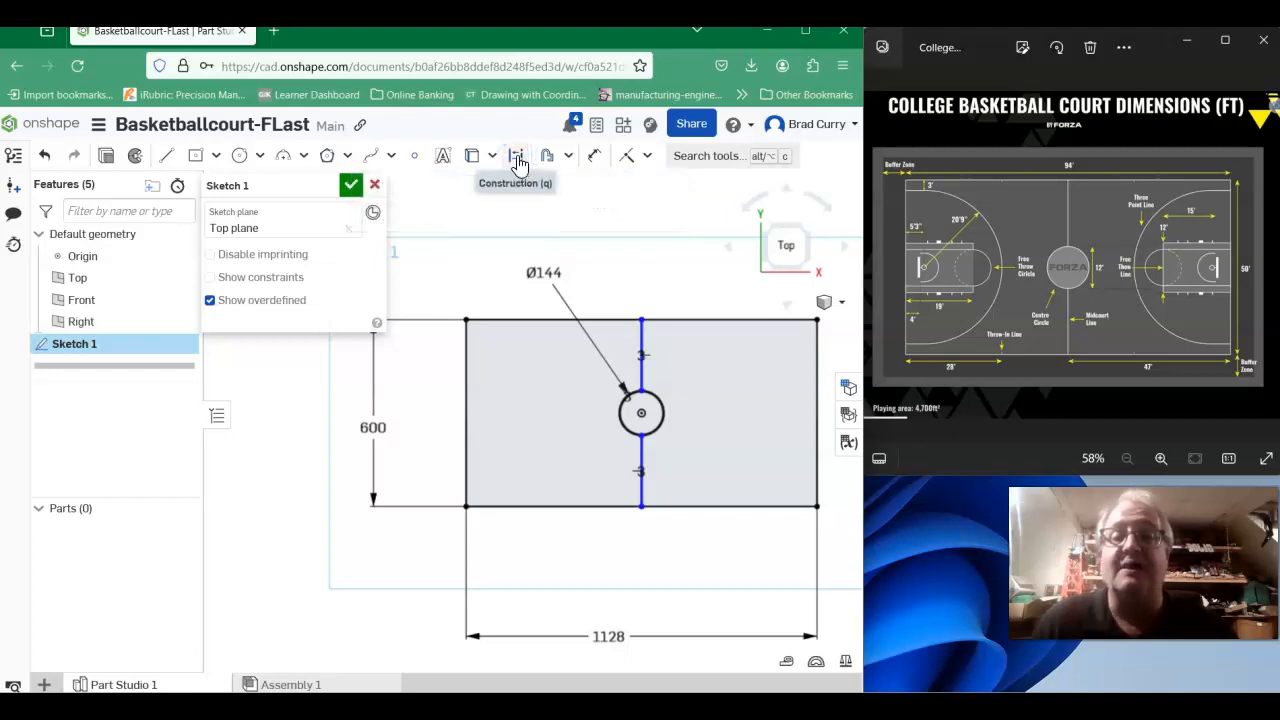
pyautogui.click(168, 158)
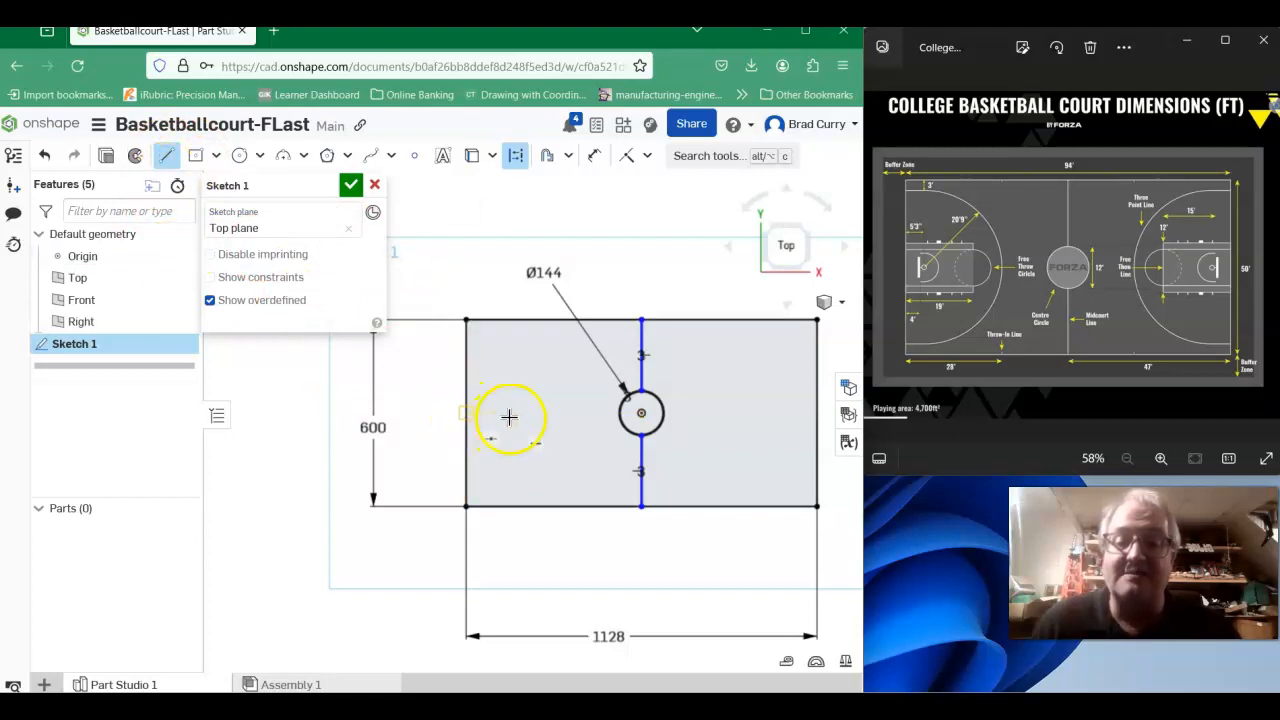
pyautogui.click(467, 412)
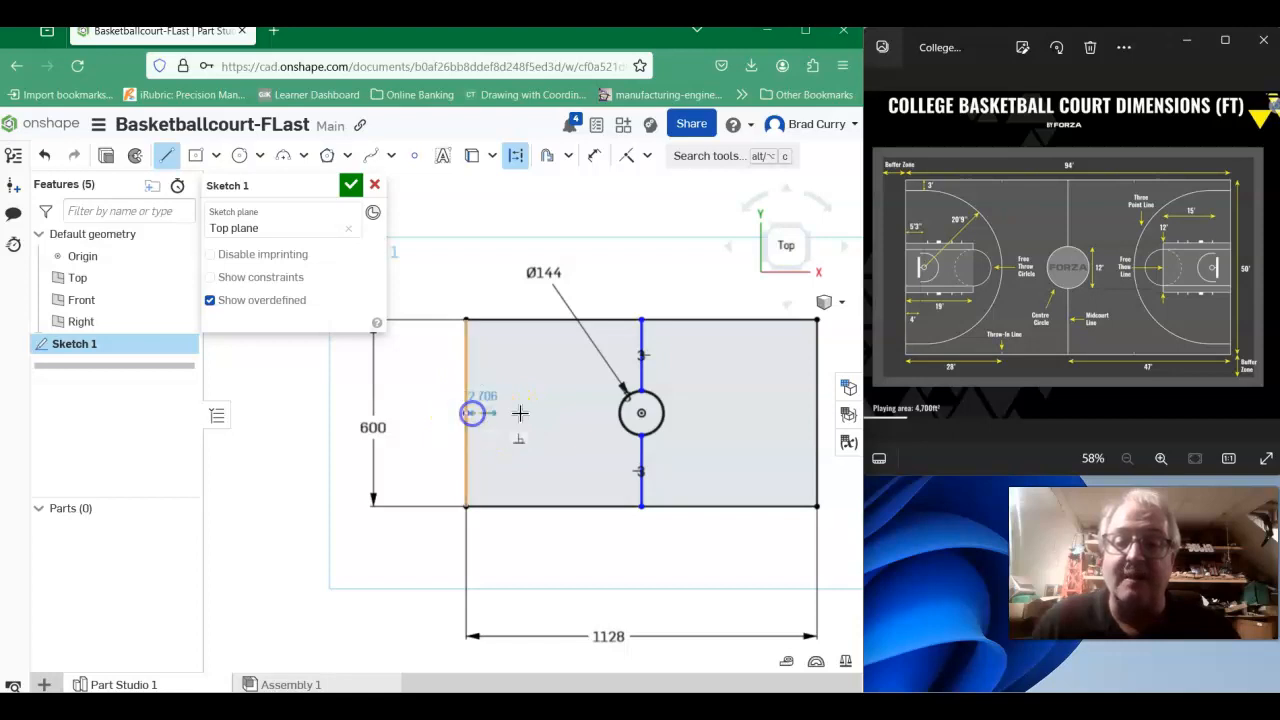
pyautogui.click(811, 411)
pyautogui.rightClick(697, 251)
pyautogui.click(713, 266)
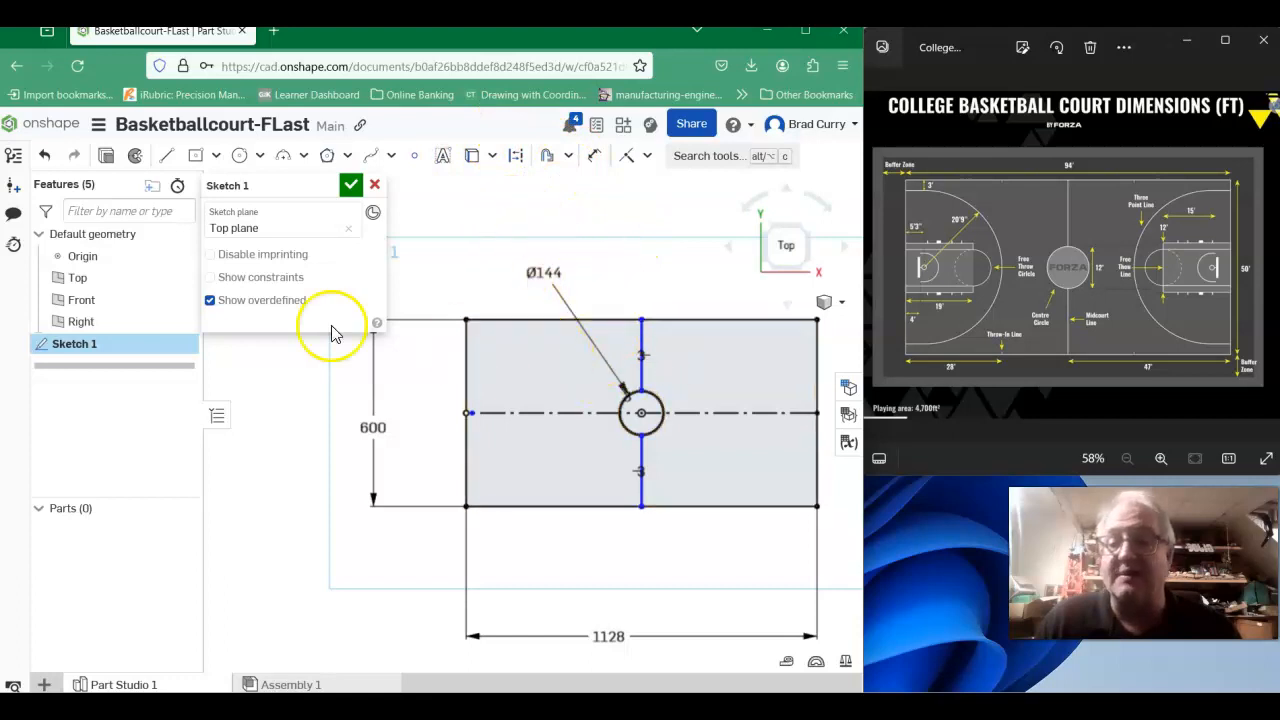
# - Sketch a corner rectangle for the key from the court's left edge, about 347 by 235 inches, spanning the construction line
pyautogui.click(216, 158)
pyautogui.click(226, 188)
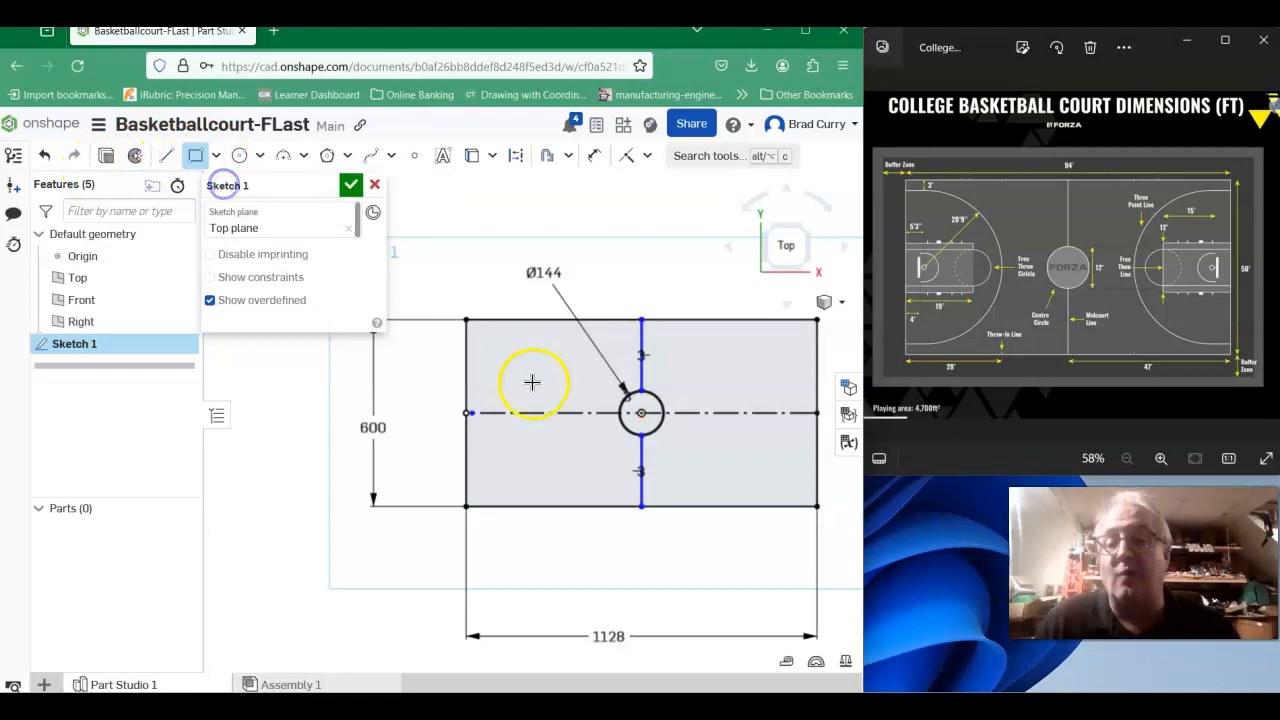
pyautogui.click(465, 447)
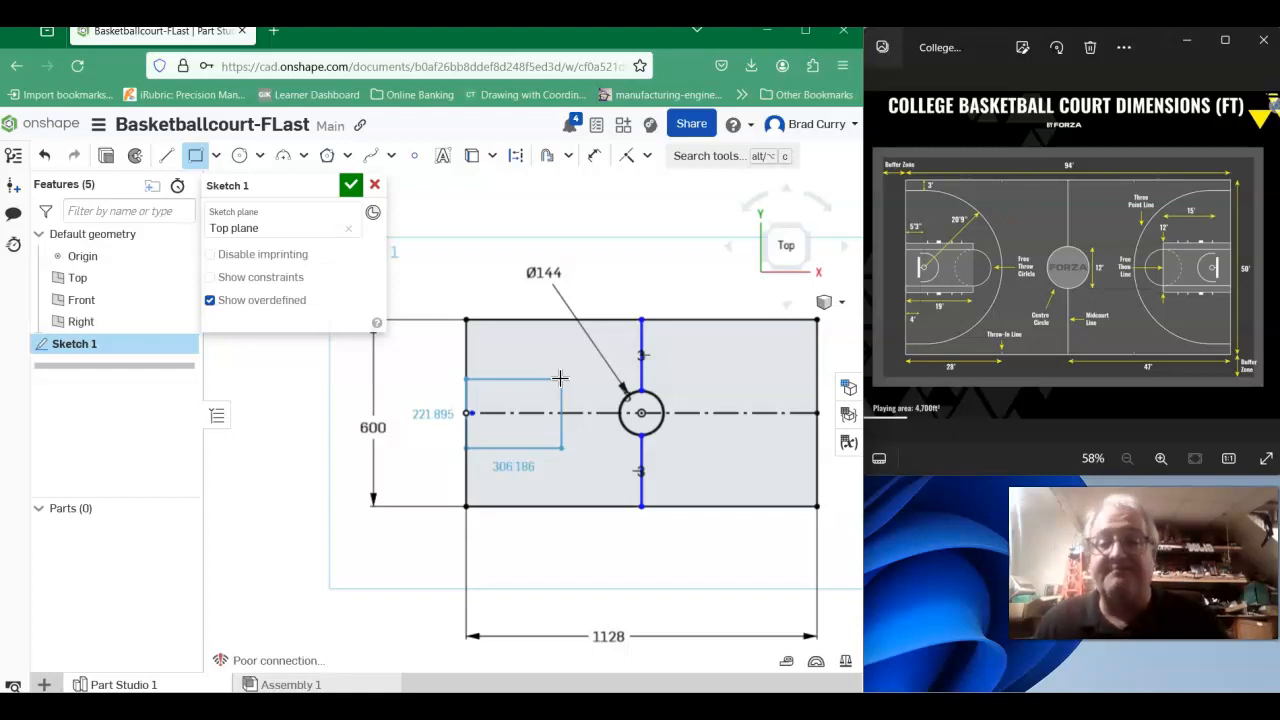
pyautogui.moveTo(540, 371); pyautogui.dragTo(574, 375)
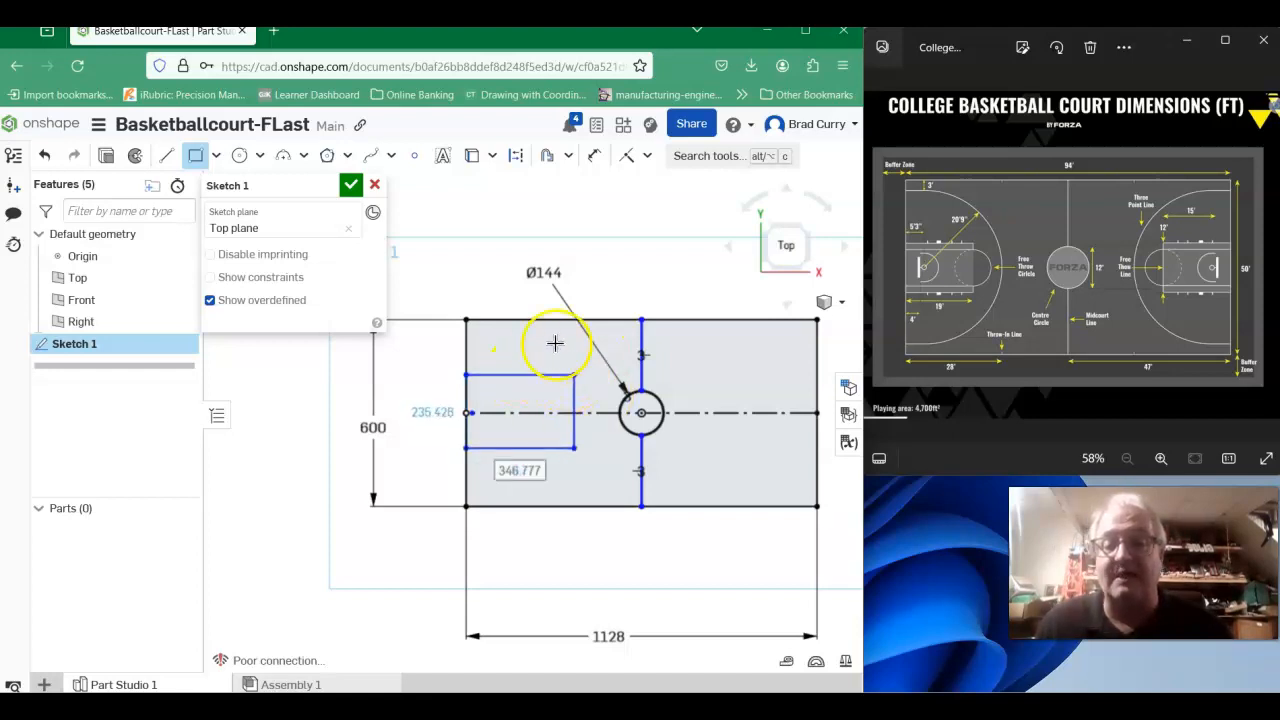
# - Set the key rectangle's length to (15*12)+(5*12)+3 inches and its height to 144 inches
pyautogui.write('15')
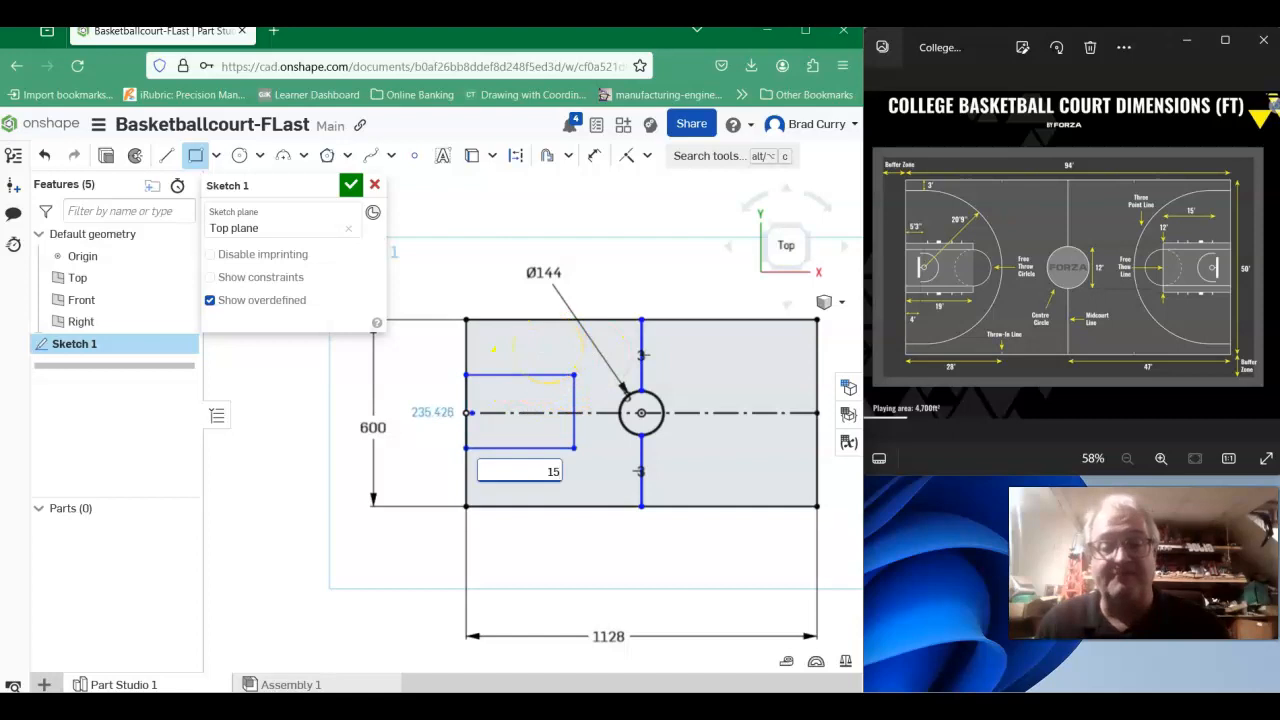
pyautogui.write('*5')
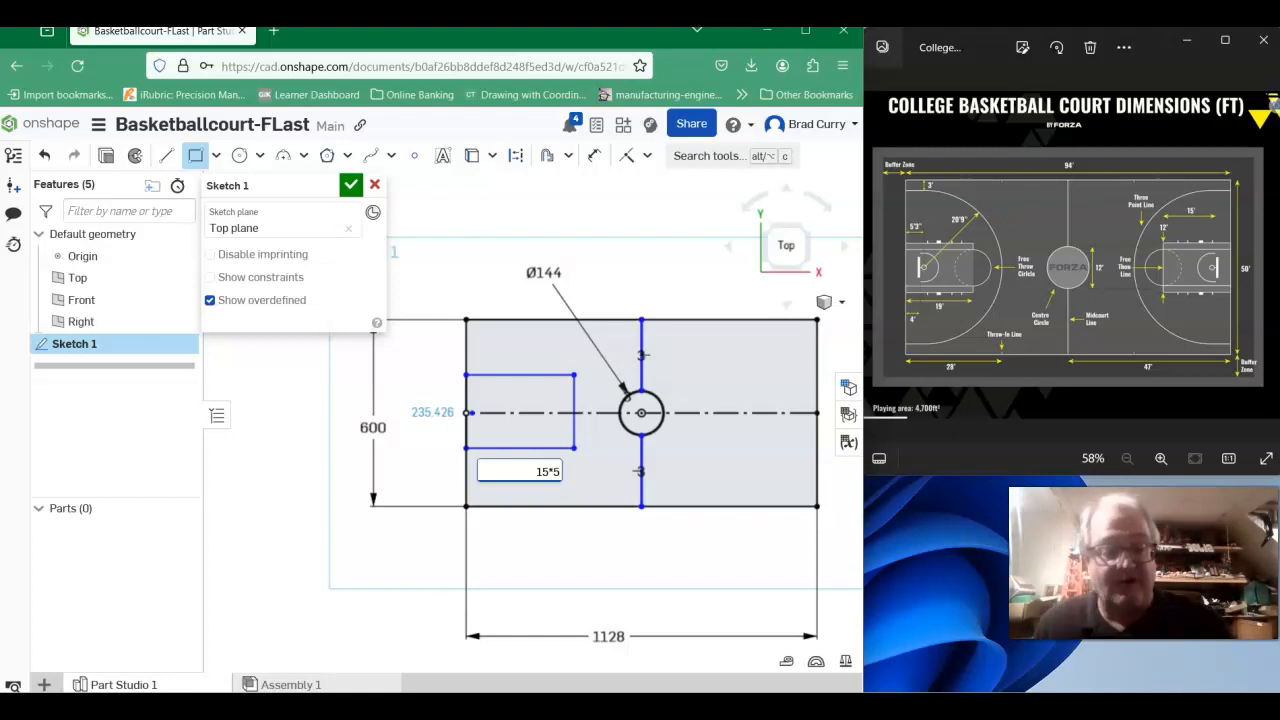
pyautogui.press('BackSpace')
pyautogui.write('12')
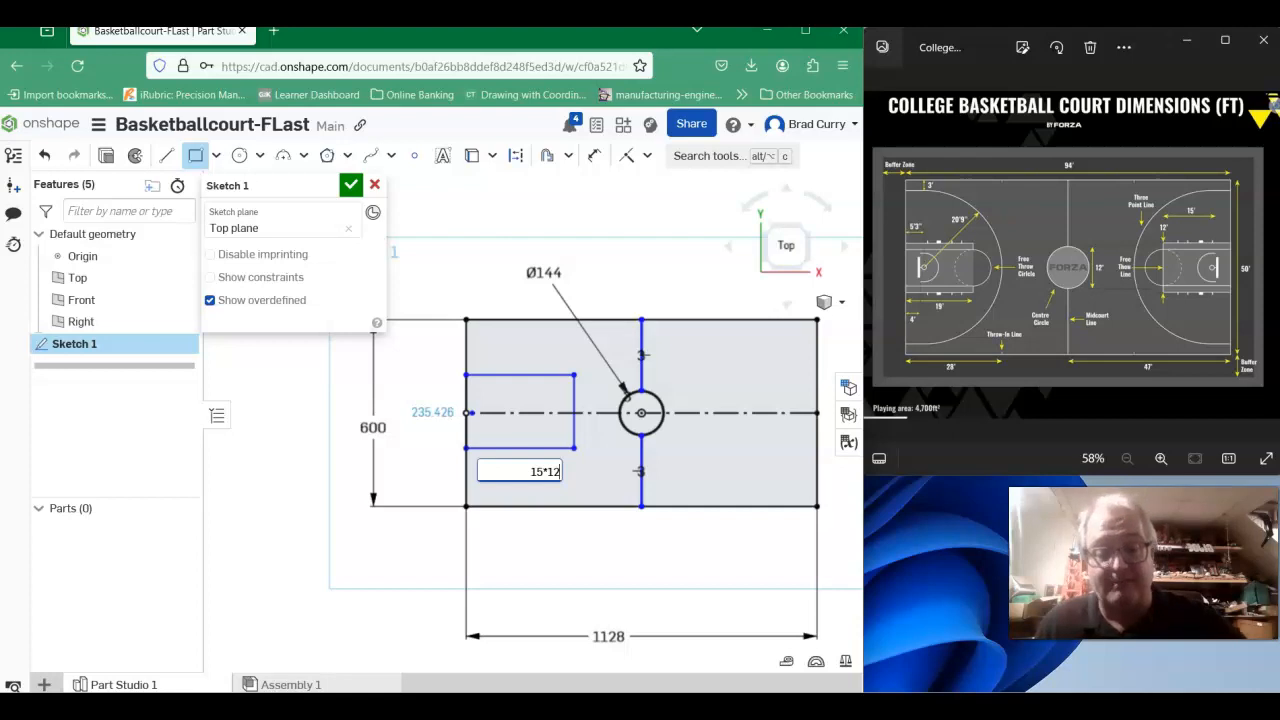
pyautogui.write(')')
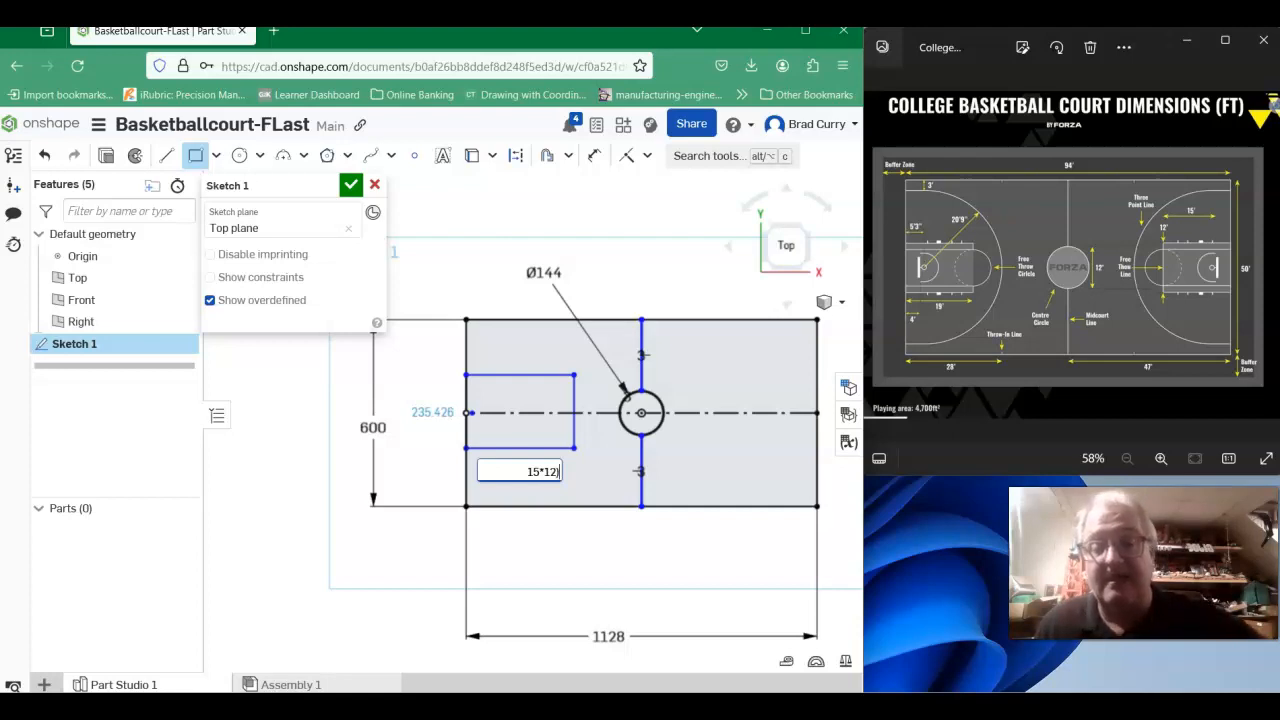
pyautogui.press('Left')
pyautogui.press('Left')
pyautogui.press('Left')
pyautogui.press('Left')
pyautogui.press('Left')
pyautogui.press('Left')
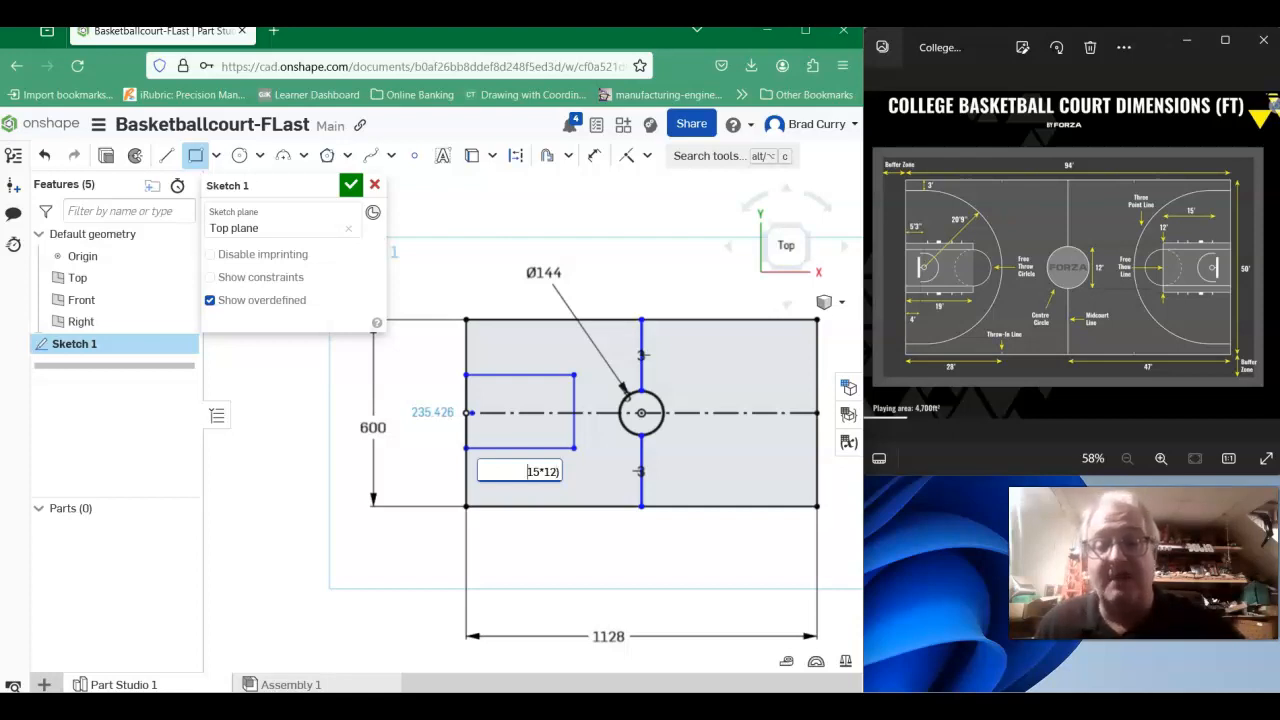
pyautogui.write('(')
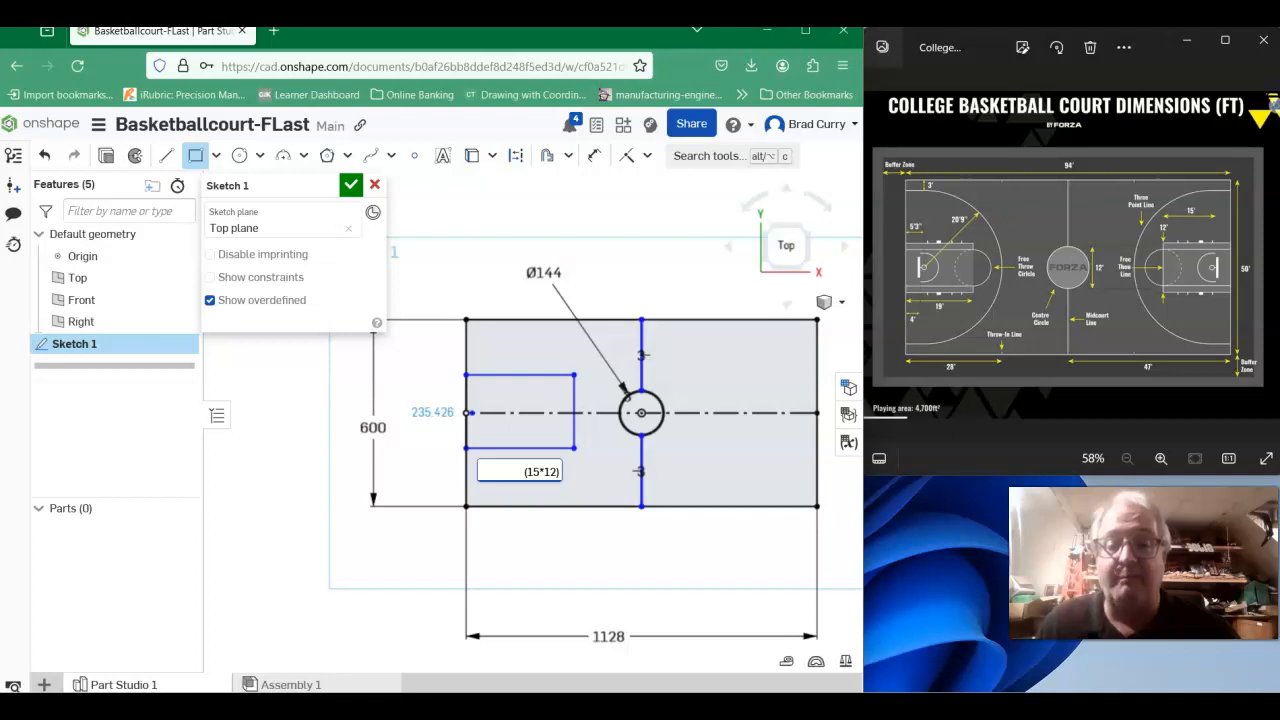
pyautogui.write('+')
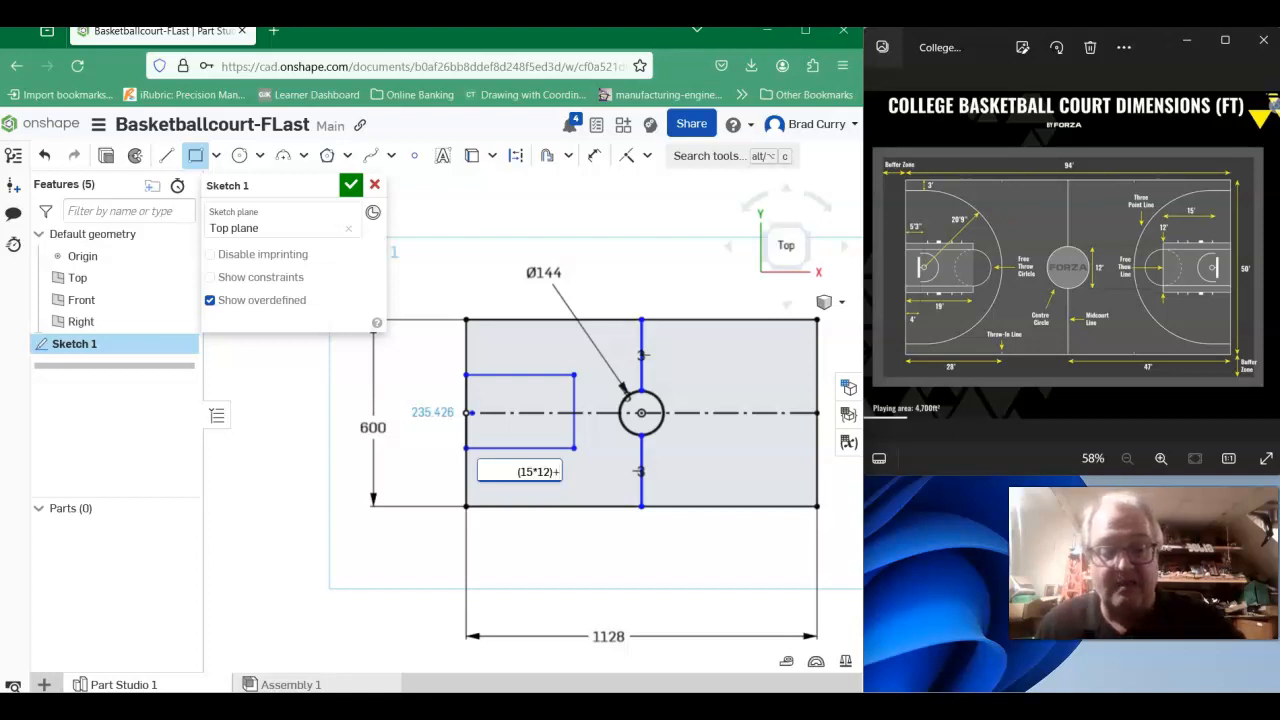
pyautogui.write('(')
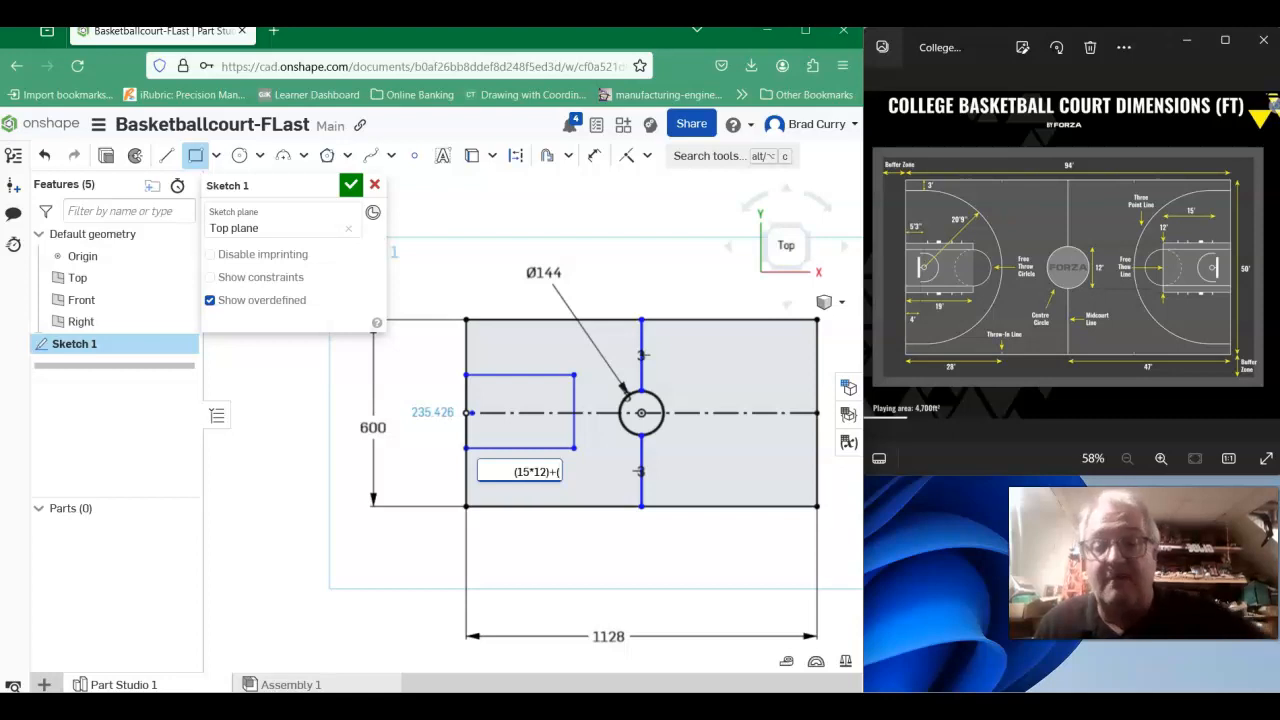
pyautogui.write('5')
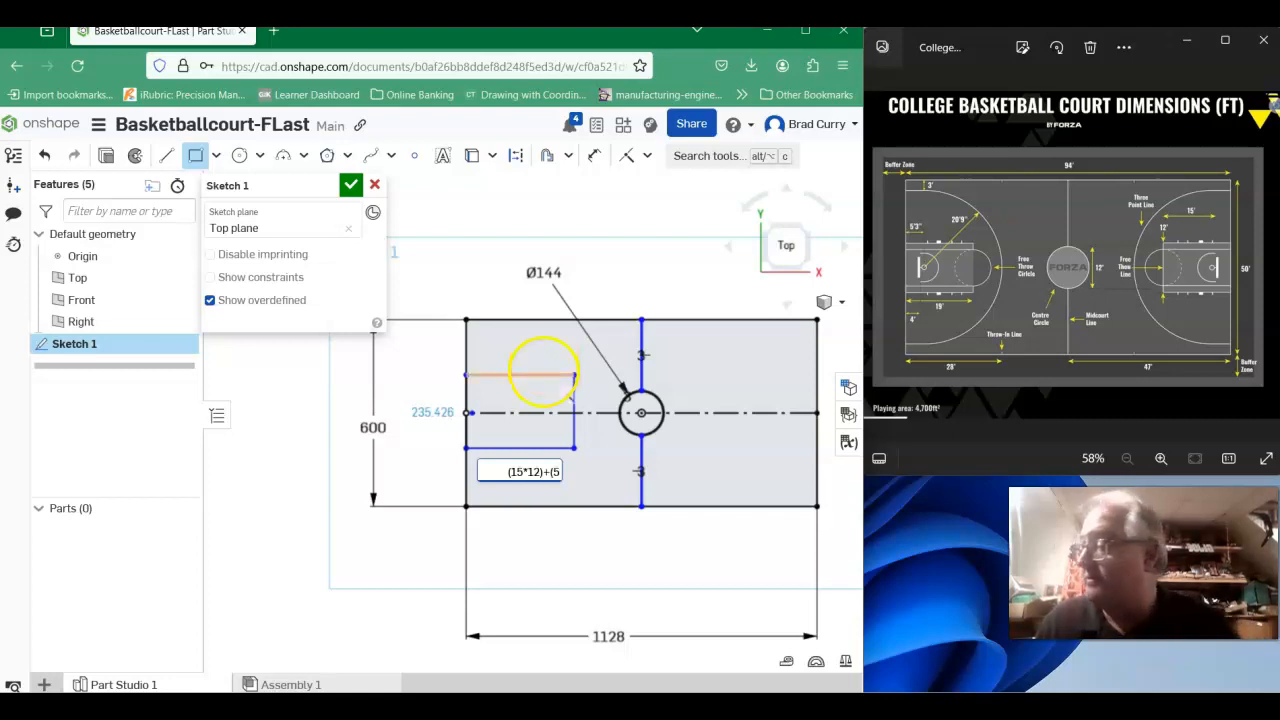
pyautogui.write('*12')
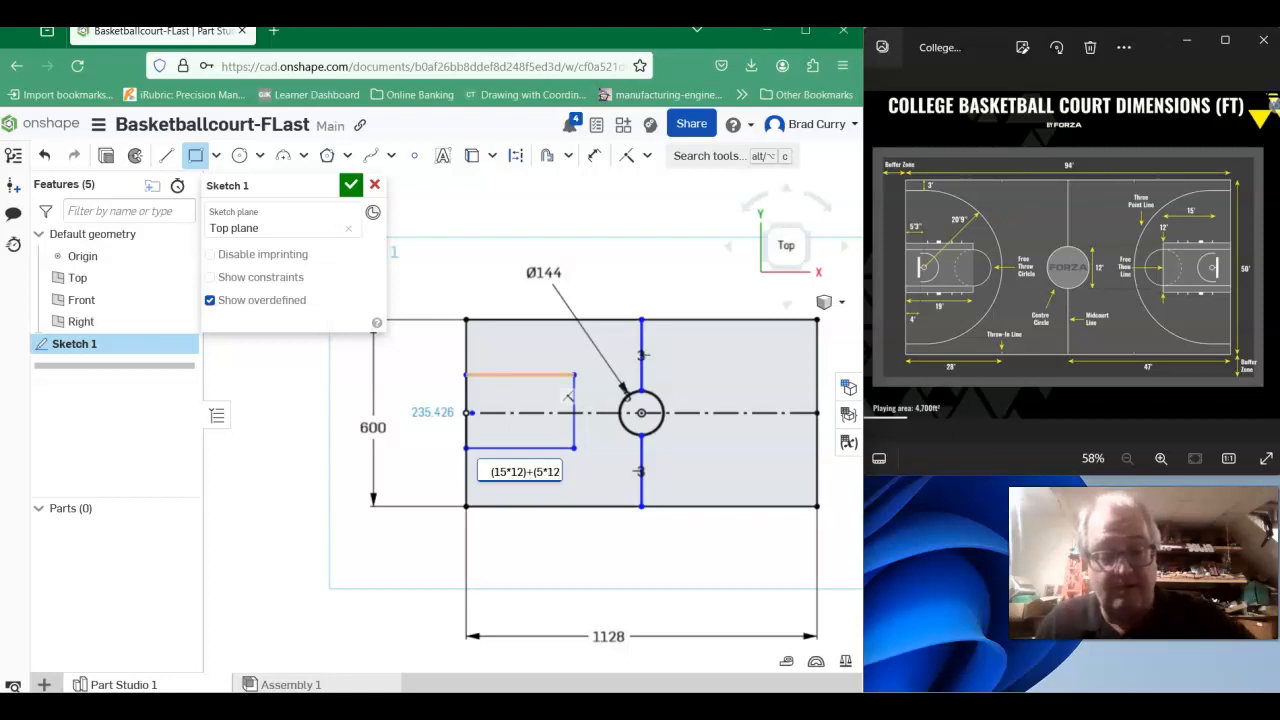
pyautogui.write(')')
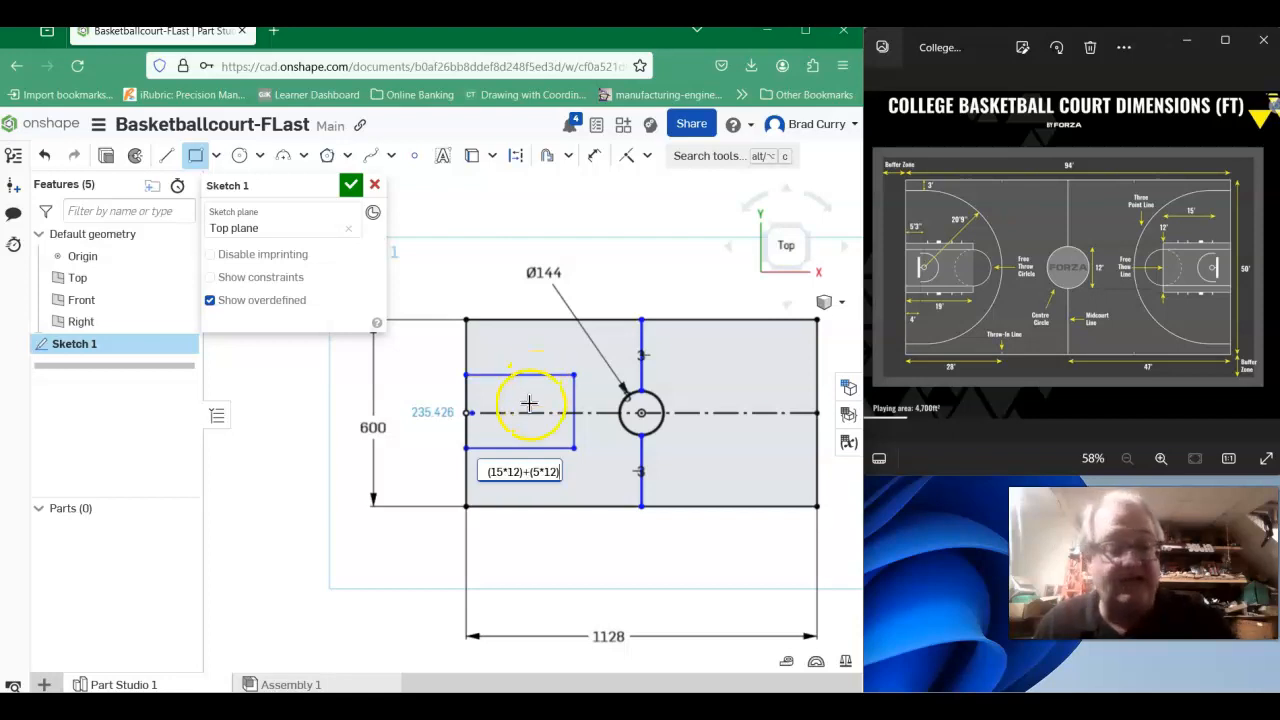
pyautogui.write('+3')
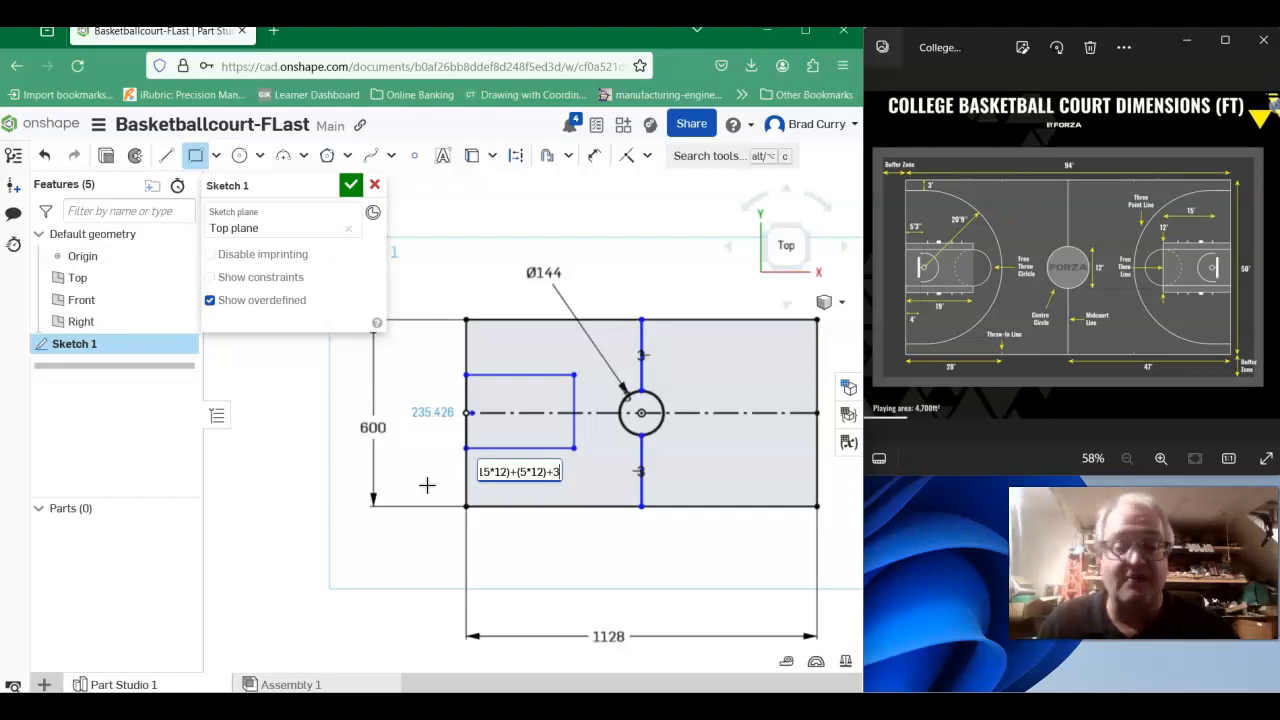
pyautogui.press('Return')
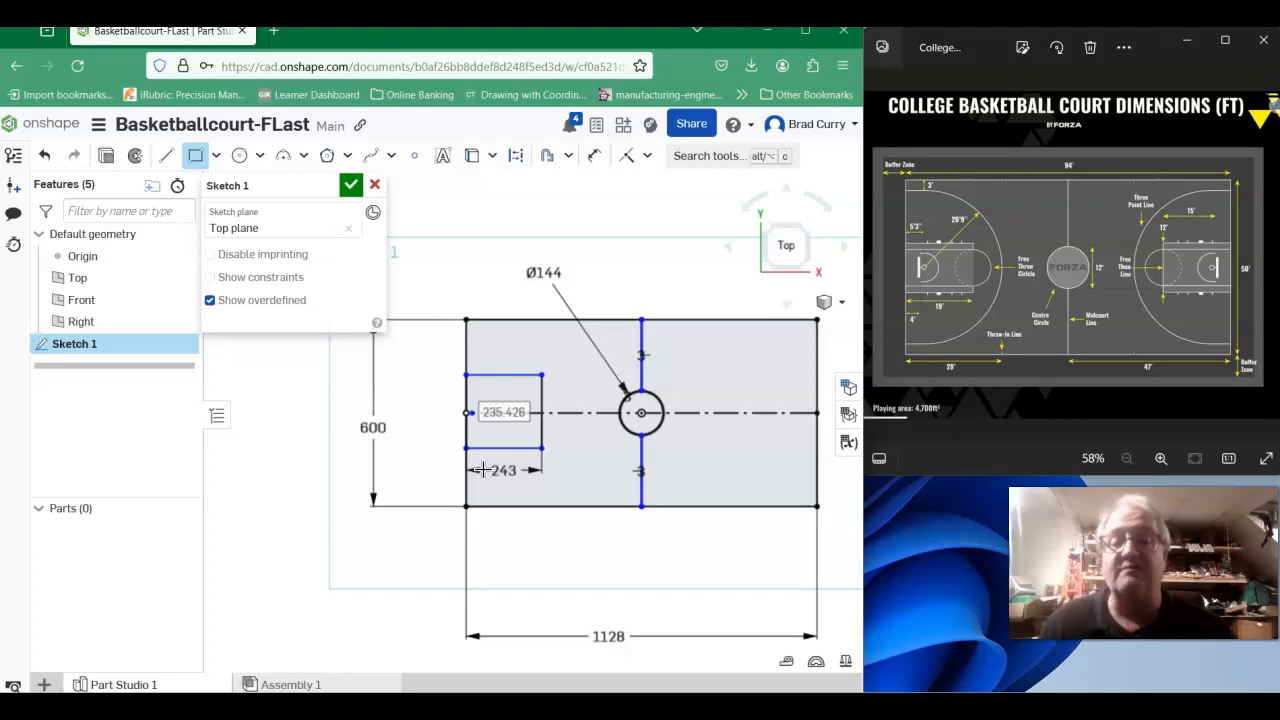
pyautogui.write('144')
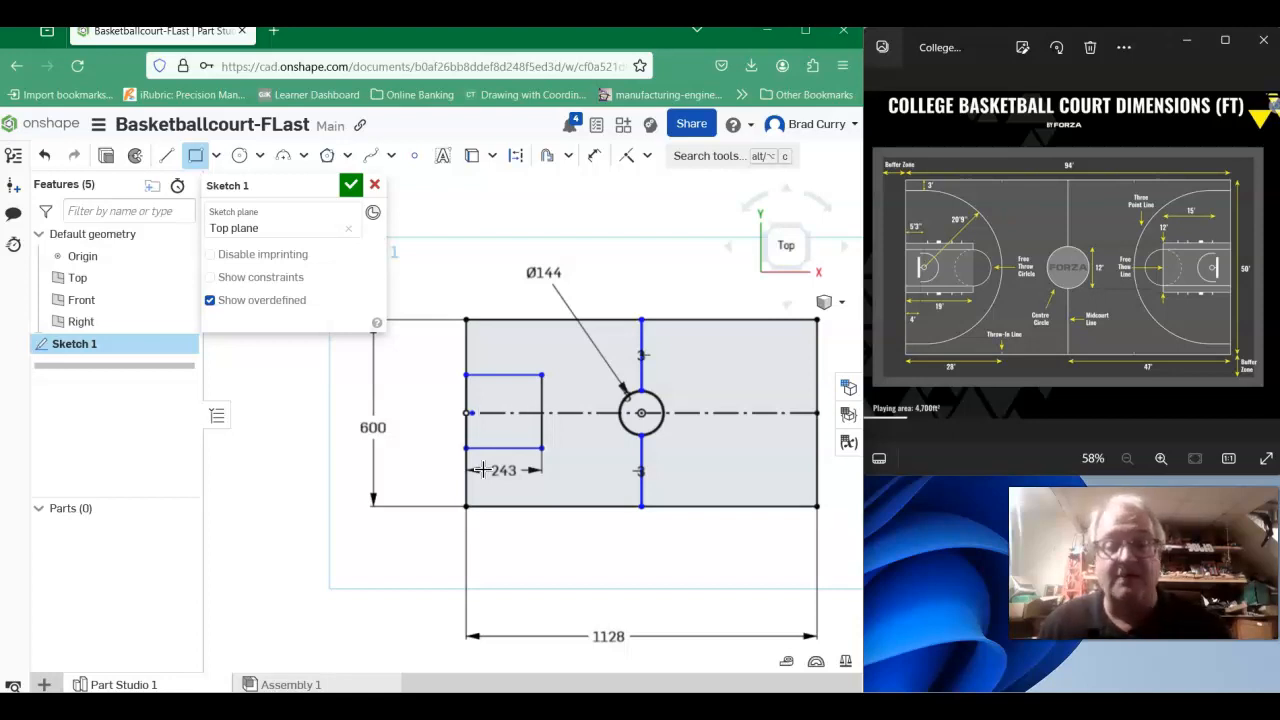
pyautogui.press('Return')
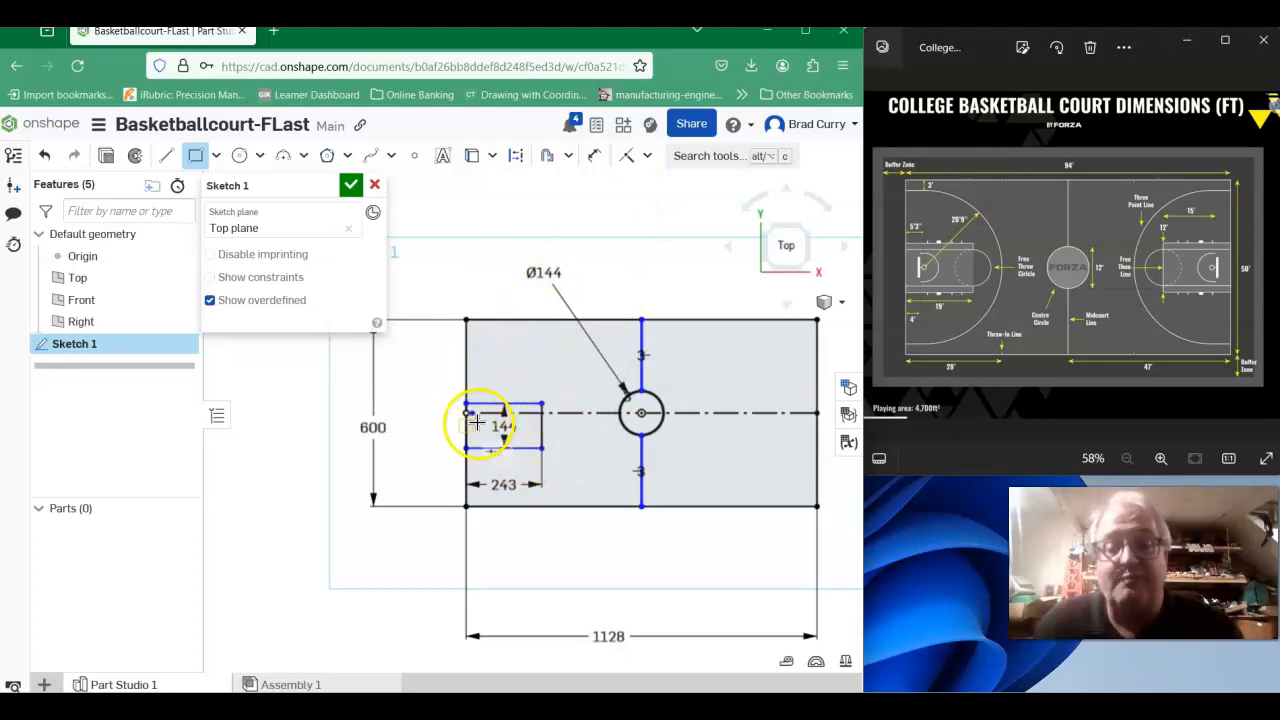
# - Dimension the key's lower edge from the horizontal construction line at 72 inches to center the key on it
pyautogui.scroll(4, 489, 414)
pyautogui.scroll(-1, 489, 412)
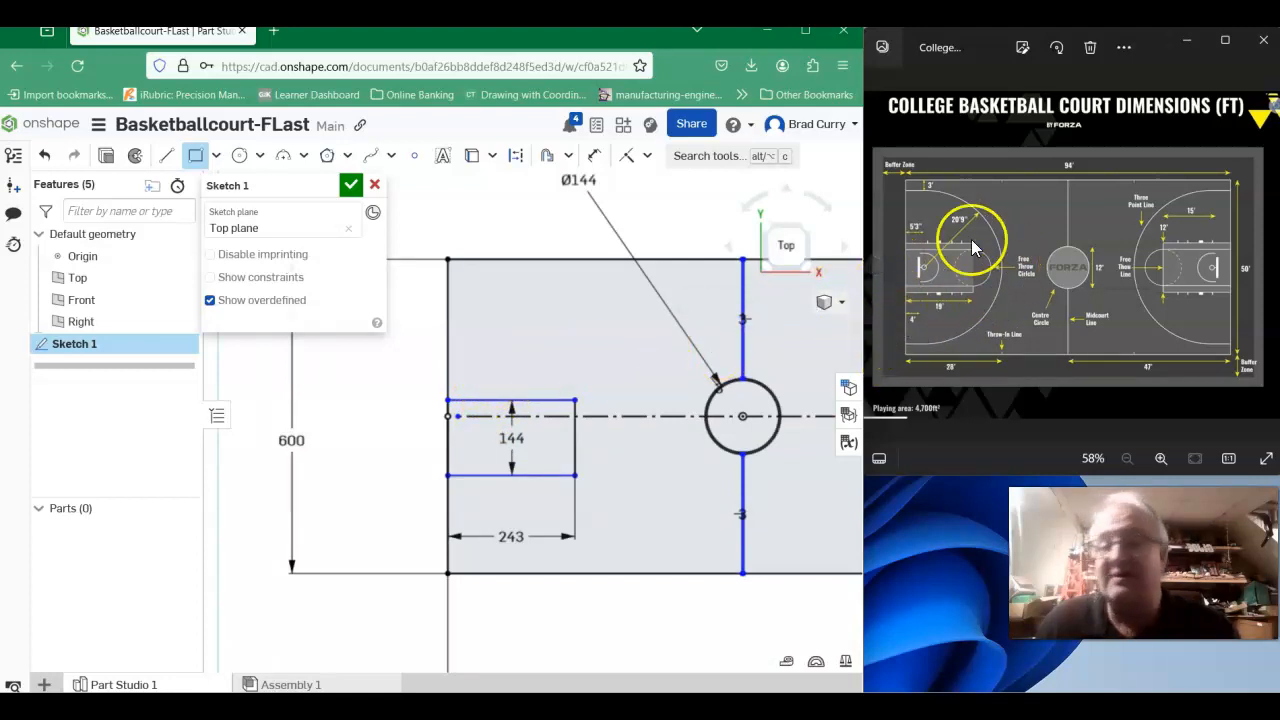
pyautogui.click(595, 160)
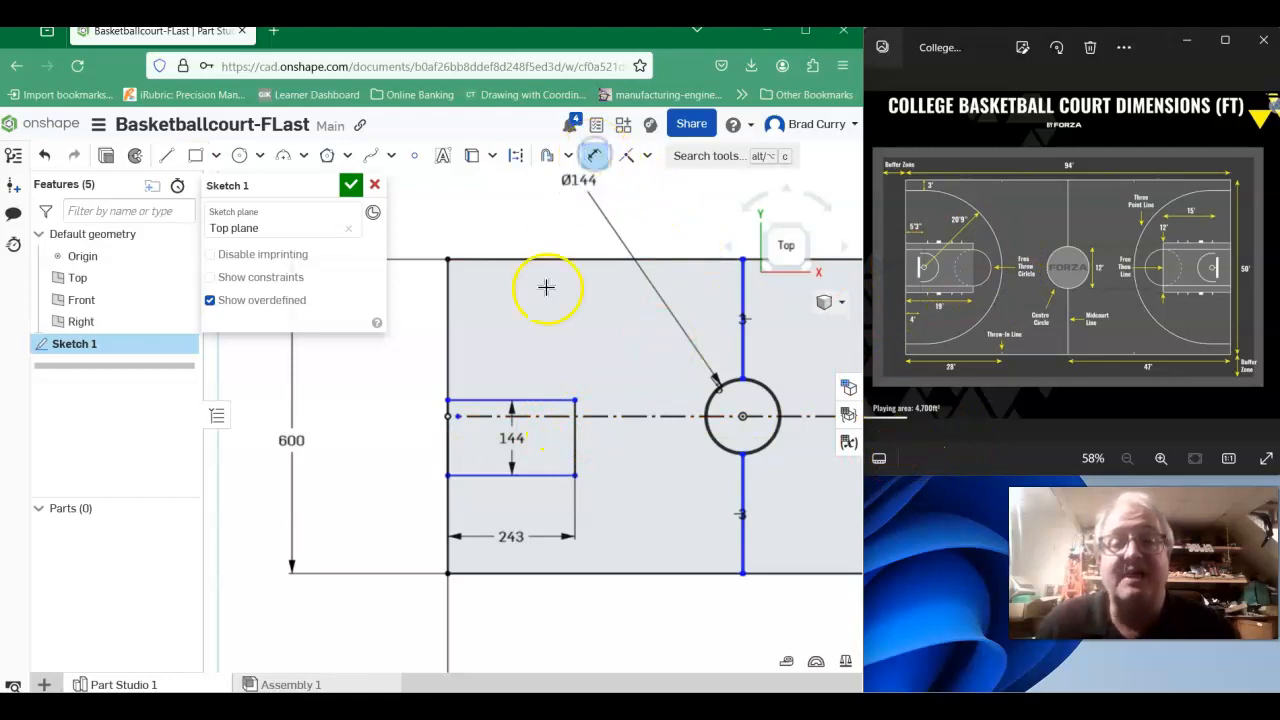
pyautogui.click(476, 476)
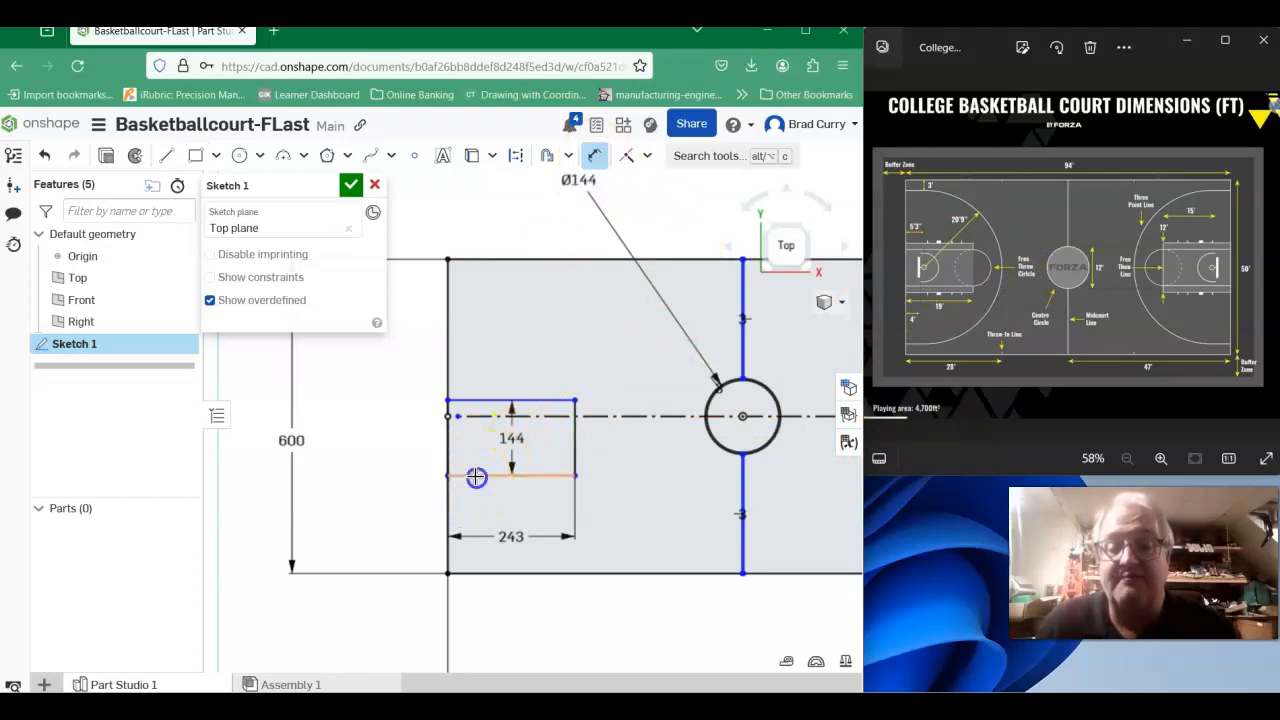
pyautogui.moveTo(485, 418); pyautogui.dragTo(385, 446)
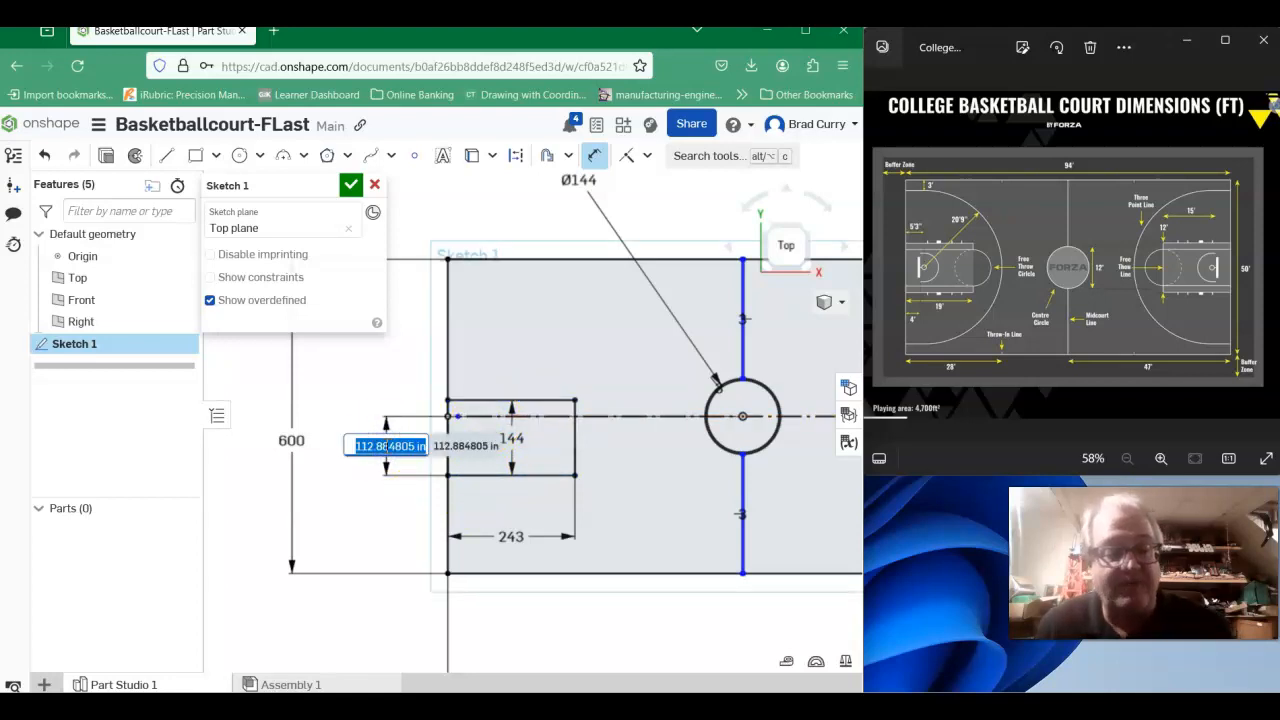
pyautogui.write('72')
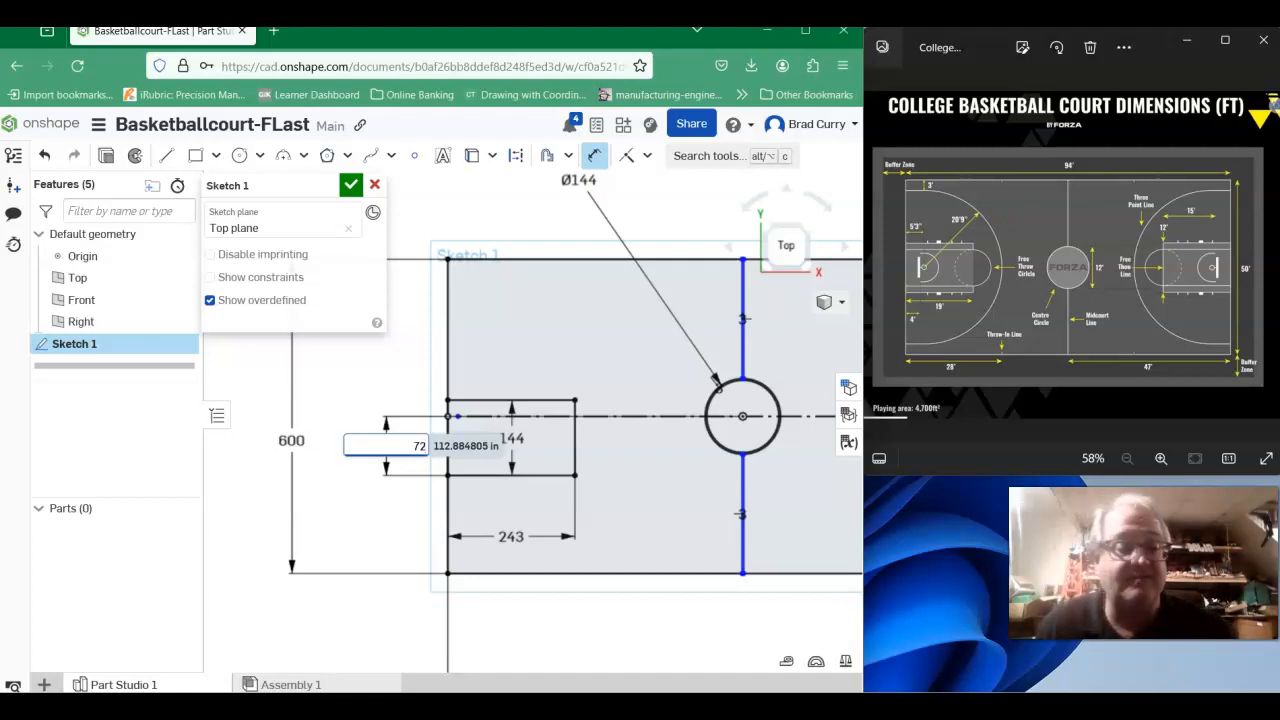
pyautogui.press('Return')
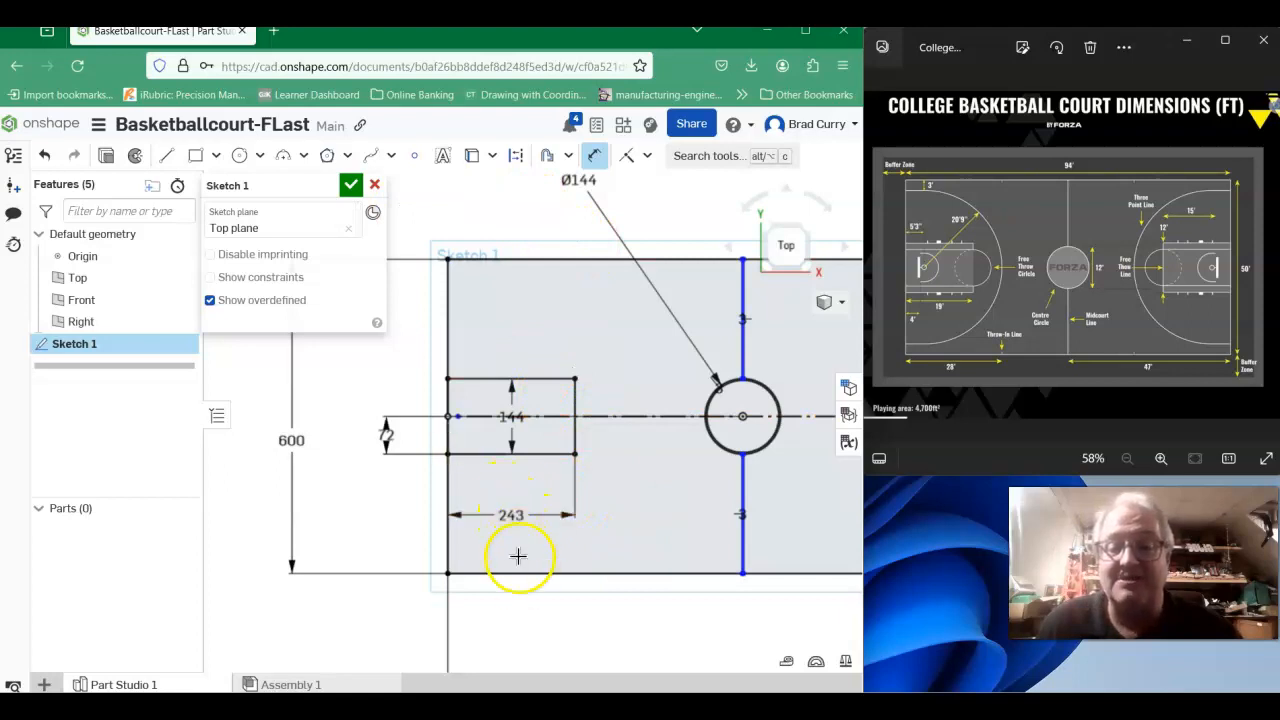
# - Change the key's length dimension to 19*12 inches
pyautogui.doubleClick(513, 509)
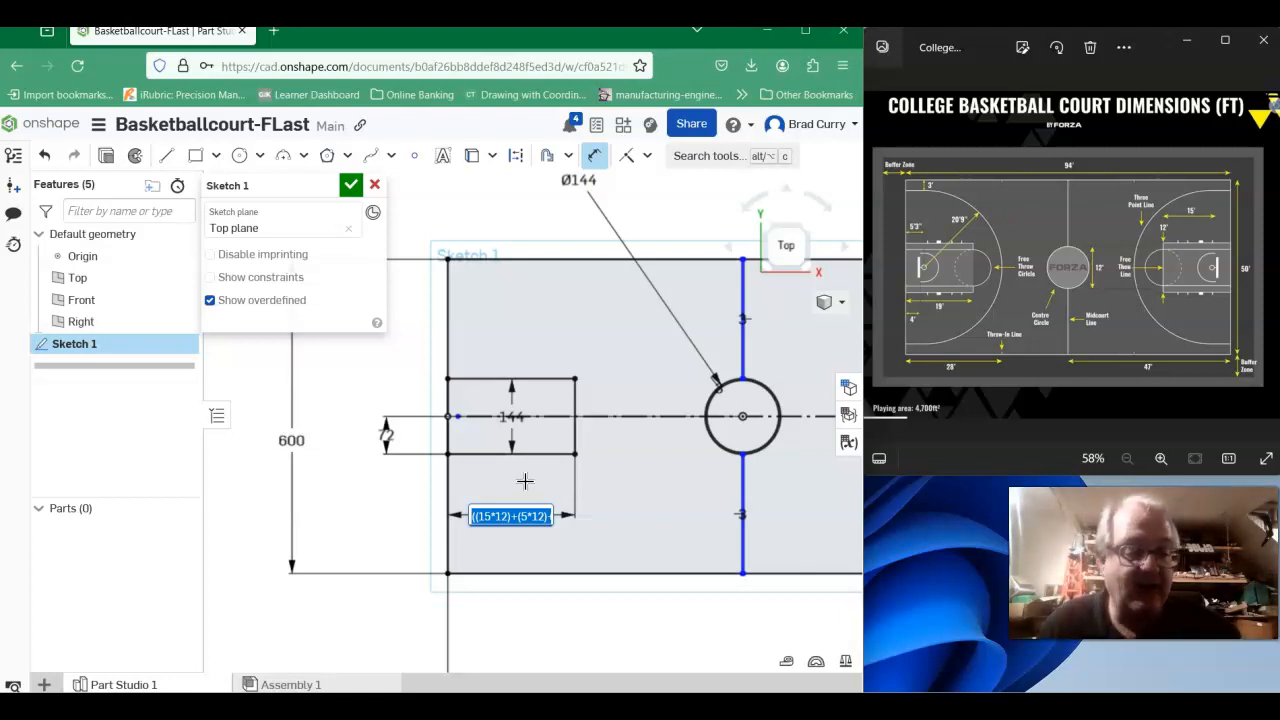
pyautogui.write('19')
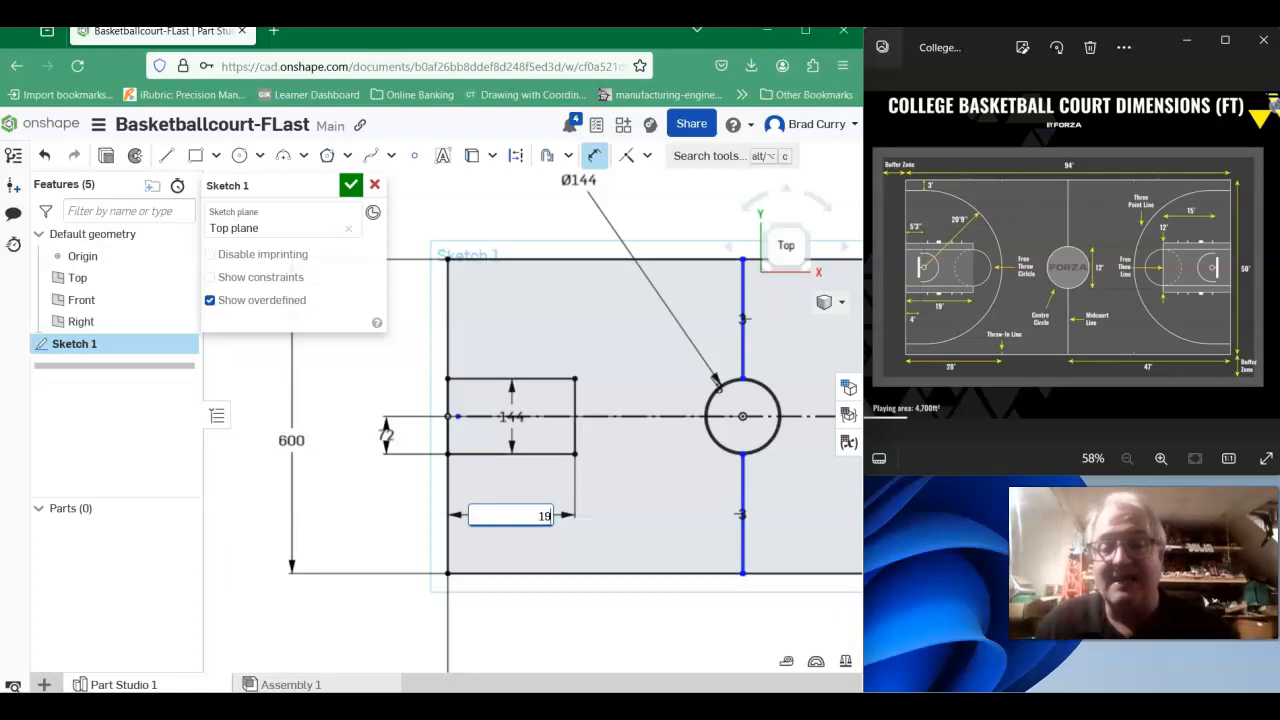
pyautogui.write('*12')
pyautogui.press('Return')
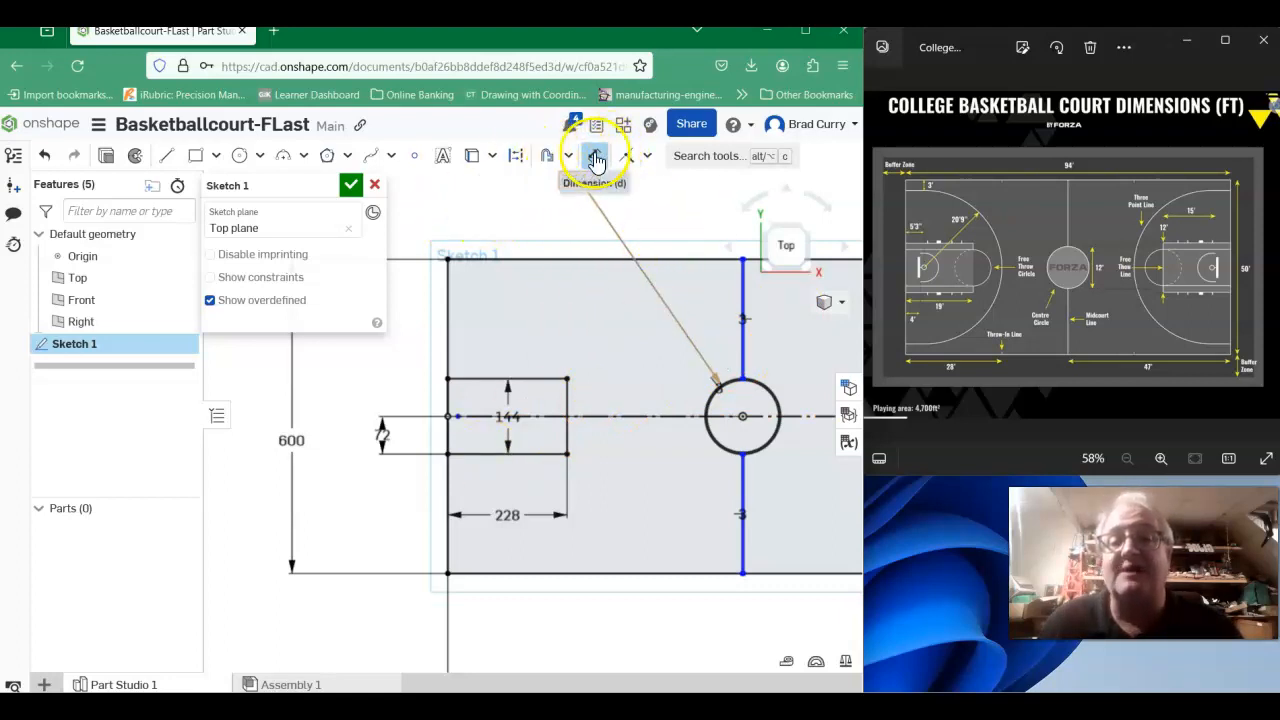
# - Draw a center-point construction circle from the midpoint of the free-throw line through its upper corner, 144 inches in diameter, and turn construction mode off
pyautogui.click(517, 158)
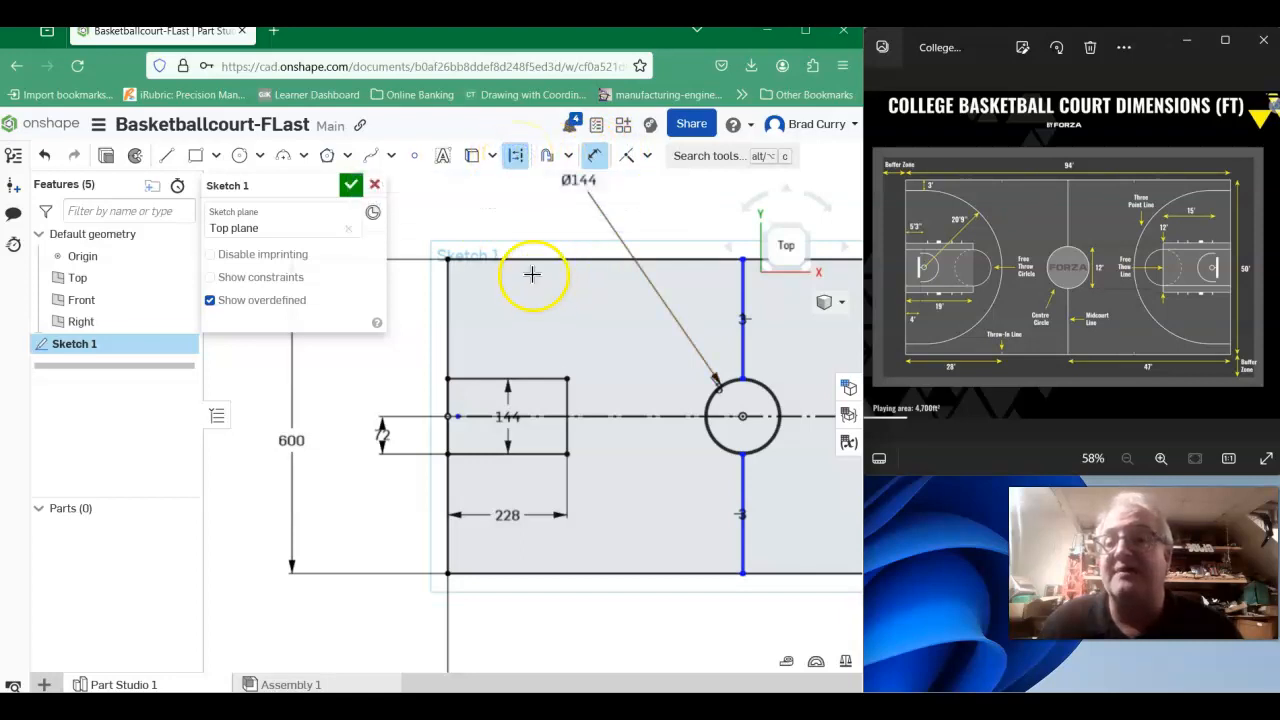
pyautogui.click(263, 155)
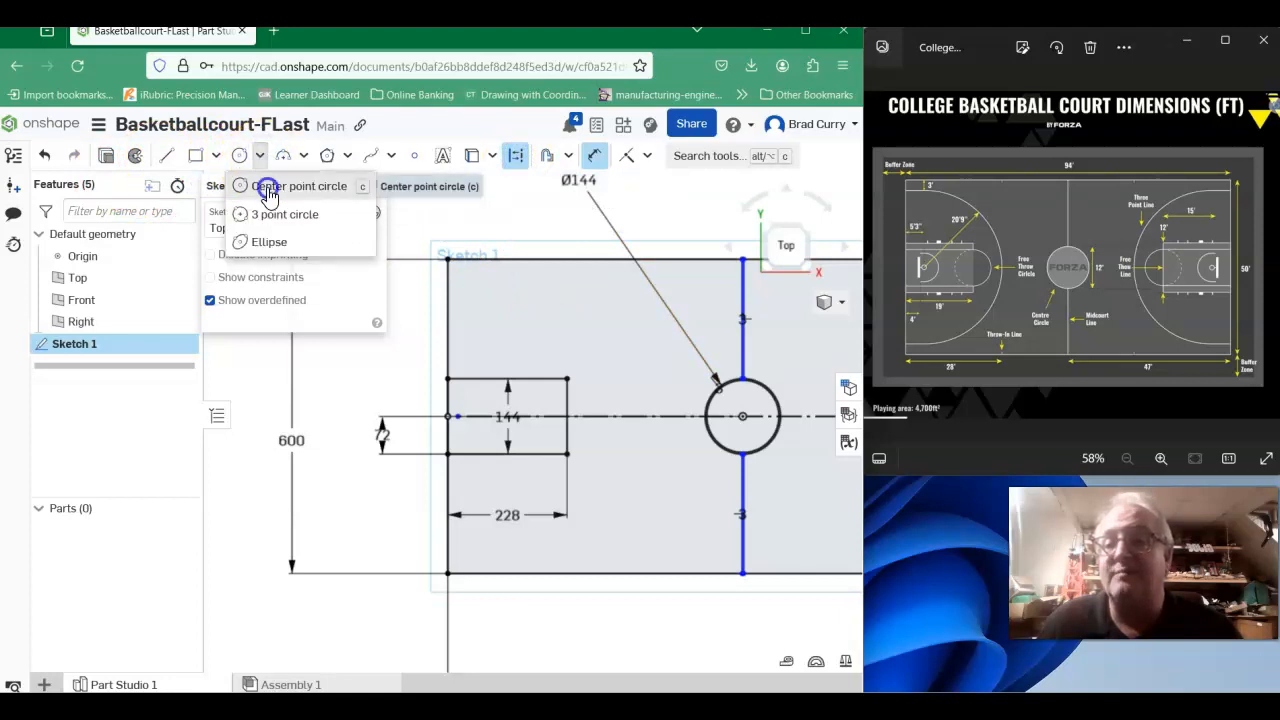
pyautogui.click(266, 184)
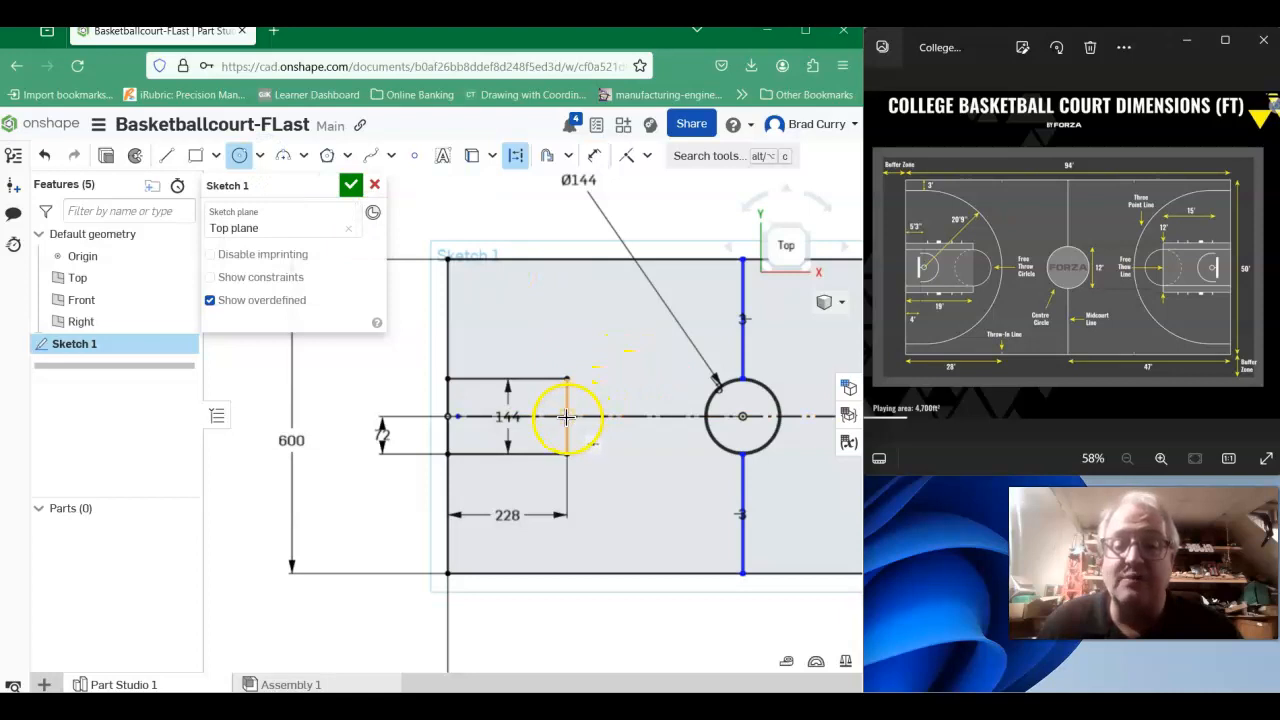
pyautogui.click(566, 416)
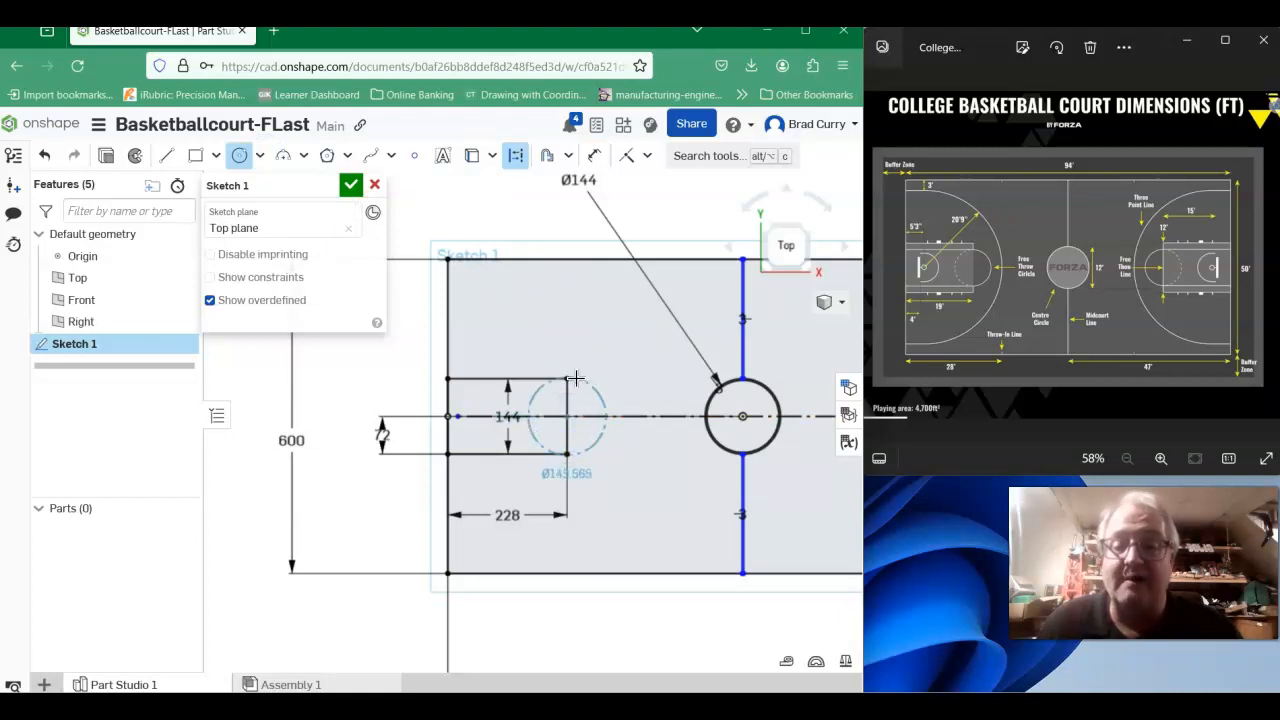
pyautogui.click(566, 378)
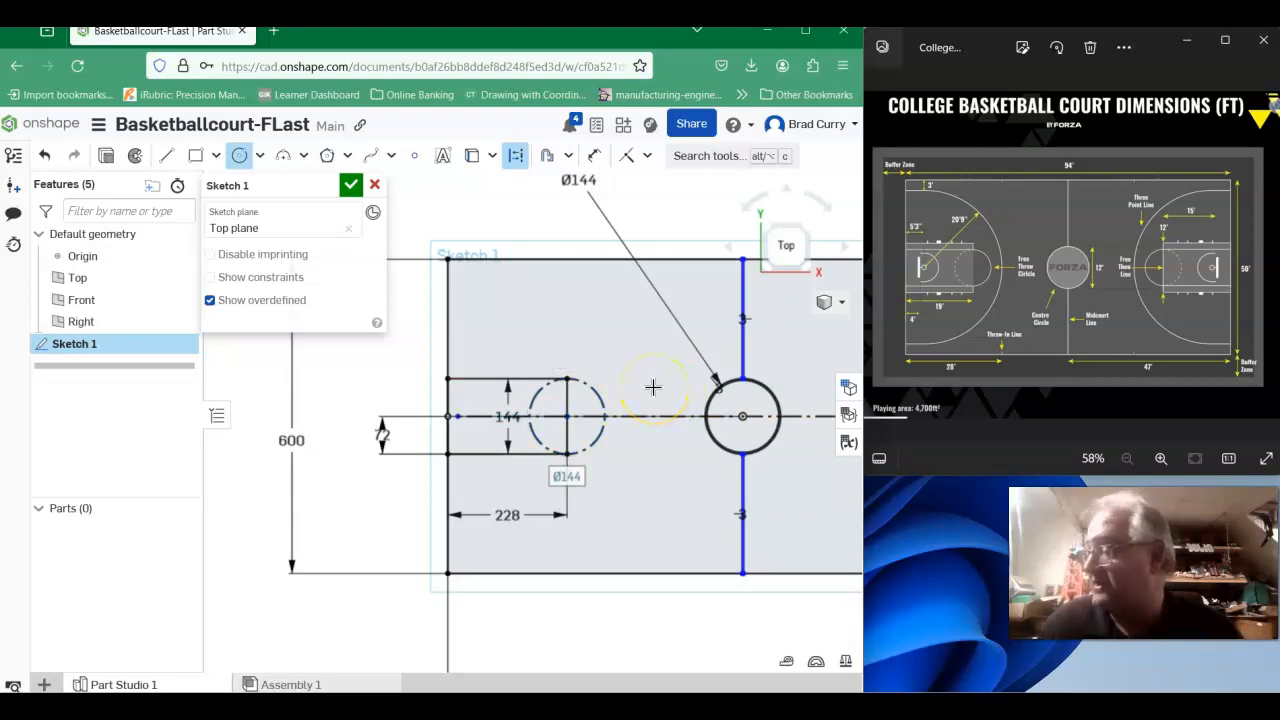
pyautogui.scroll(-1, 618, 391)
pyautogui.scroll(-1, 786, 342)
pyautogui.moveTo(762, 351); pyautogui.dragTo(466, 357, button='middle')
pyautogui.moveTo(603, 380)
pyautogui.mouseDown(button='middle')
pyautogui.moveTo(783, 389)
pyautogui.moveTo(776, 371)
pyautogui.mouseUp(button='middle')
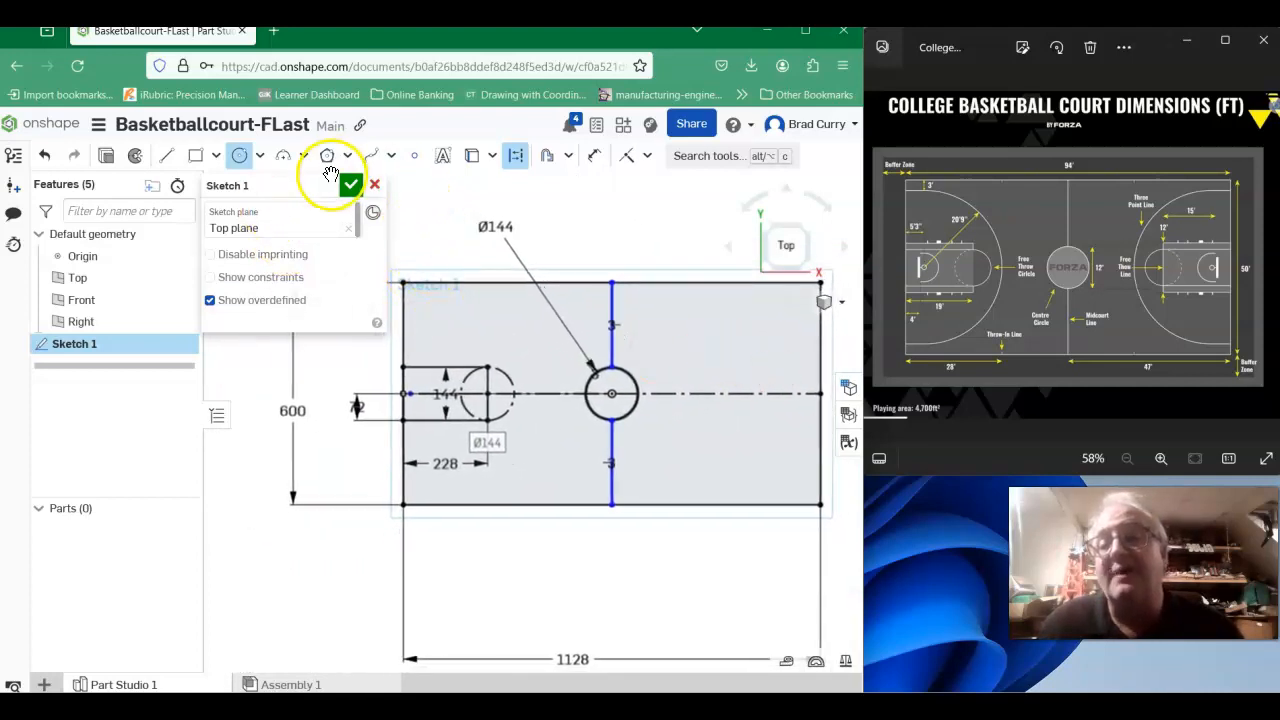
pyautogui.click(519, 158)
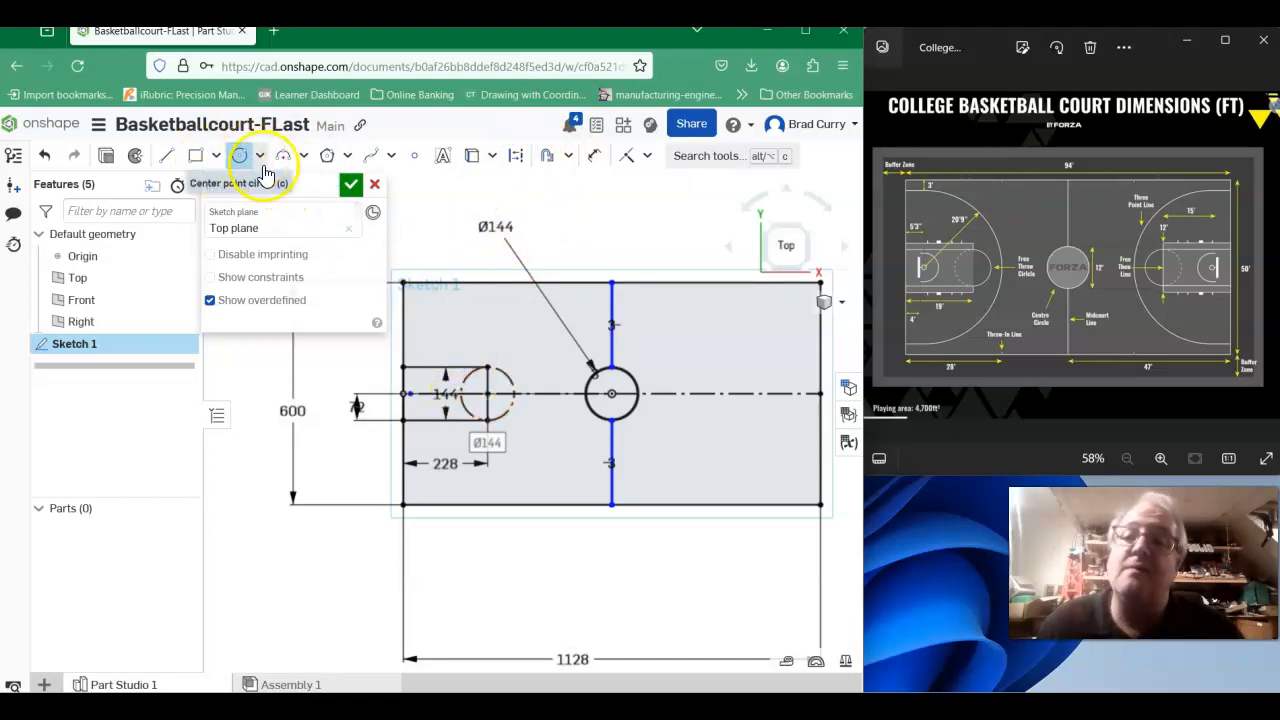
# - Examine the key and its construction free-throw circle up close, and how they sit within the whole court
pyautogui.scroll(2, 488, 393)
pyautogui.scroll(3, 483, 374)
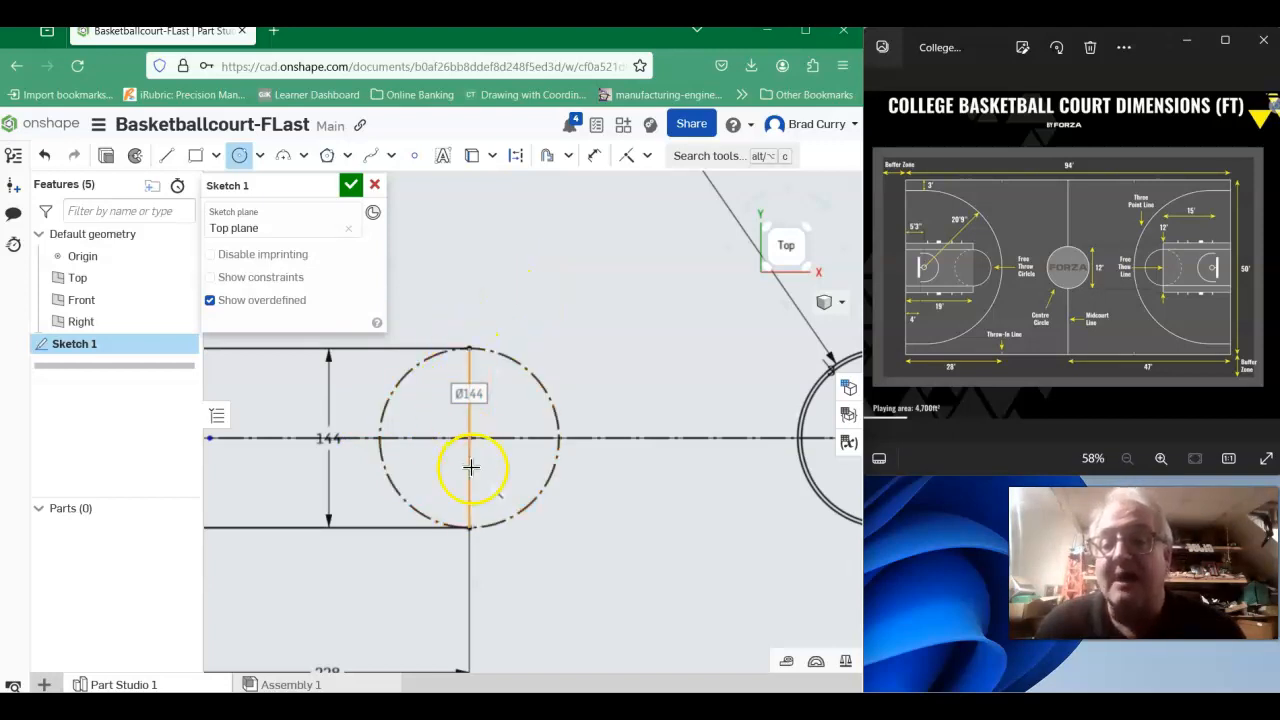
pyautogui.scroll(-2, 488, 376)
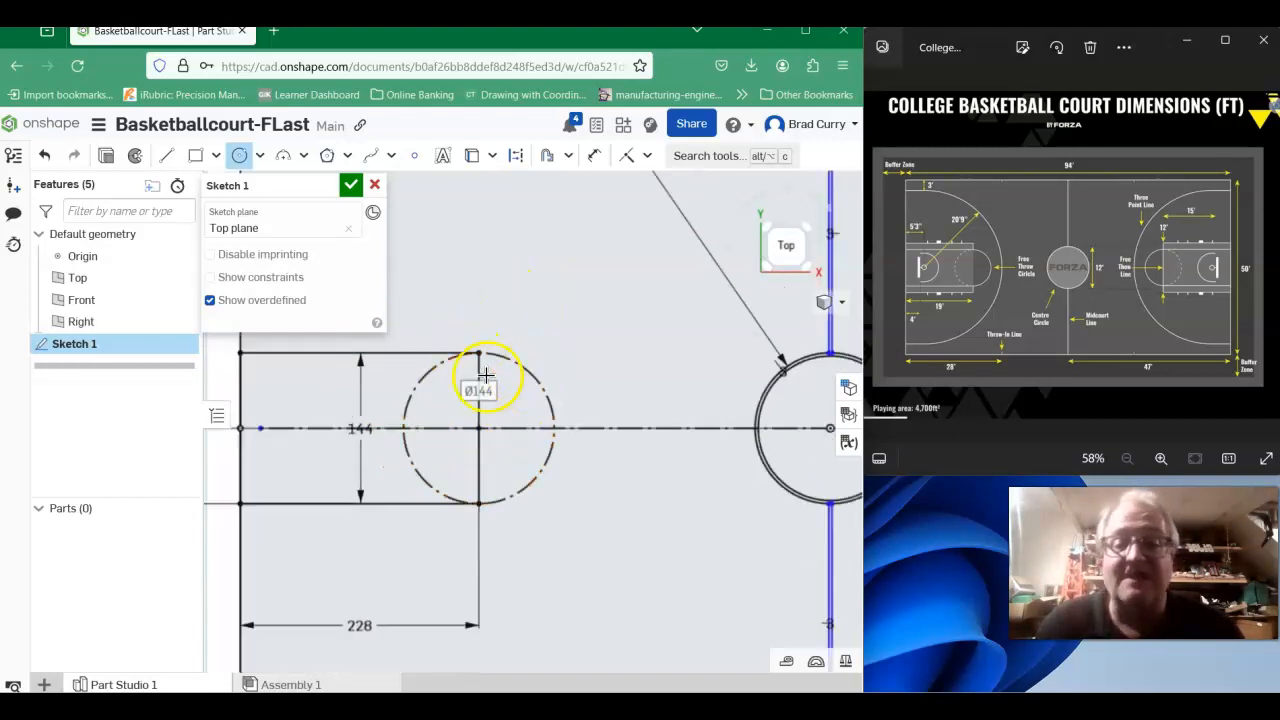
pyautogui.moveTo(393, 397)
pyautogui.mouseDown(button='middle')
pyautogui.moveTo(489, 368)
pyautogui.moveTo(634, 406)
pyautogui.moveTo(646, 391)
pyautogui.moveTo(685, 389)
pyautogui.mouseUp(button='middle')
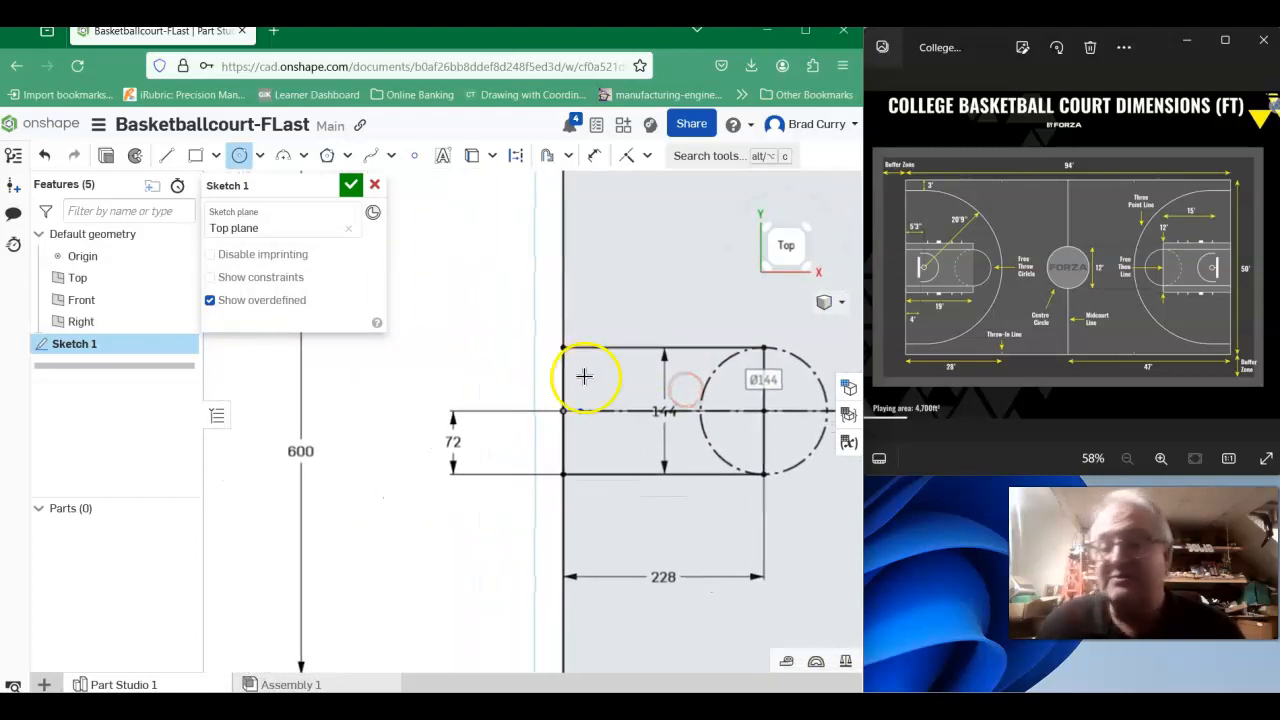
pyautogui.scroll(1, 677, 365)
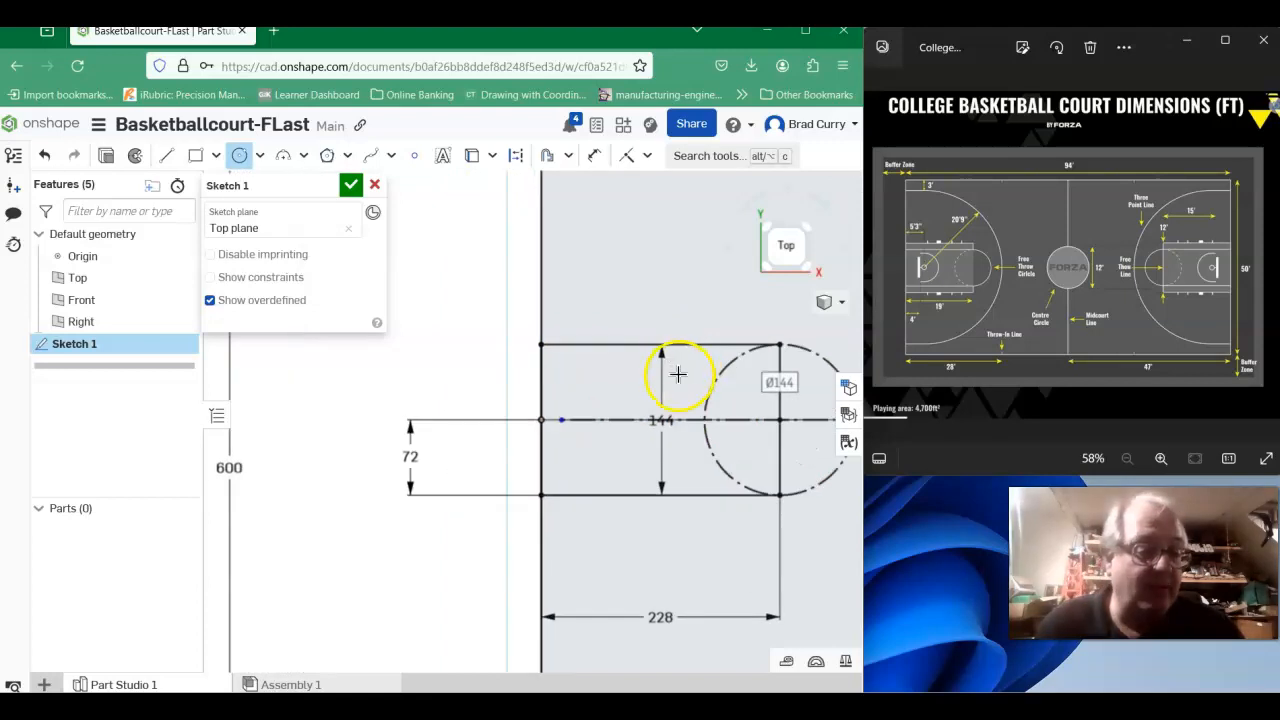
pyautogui.scroll(-1, 670, 386)
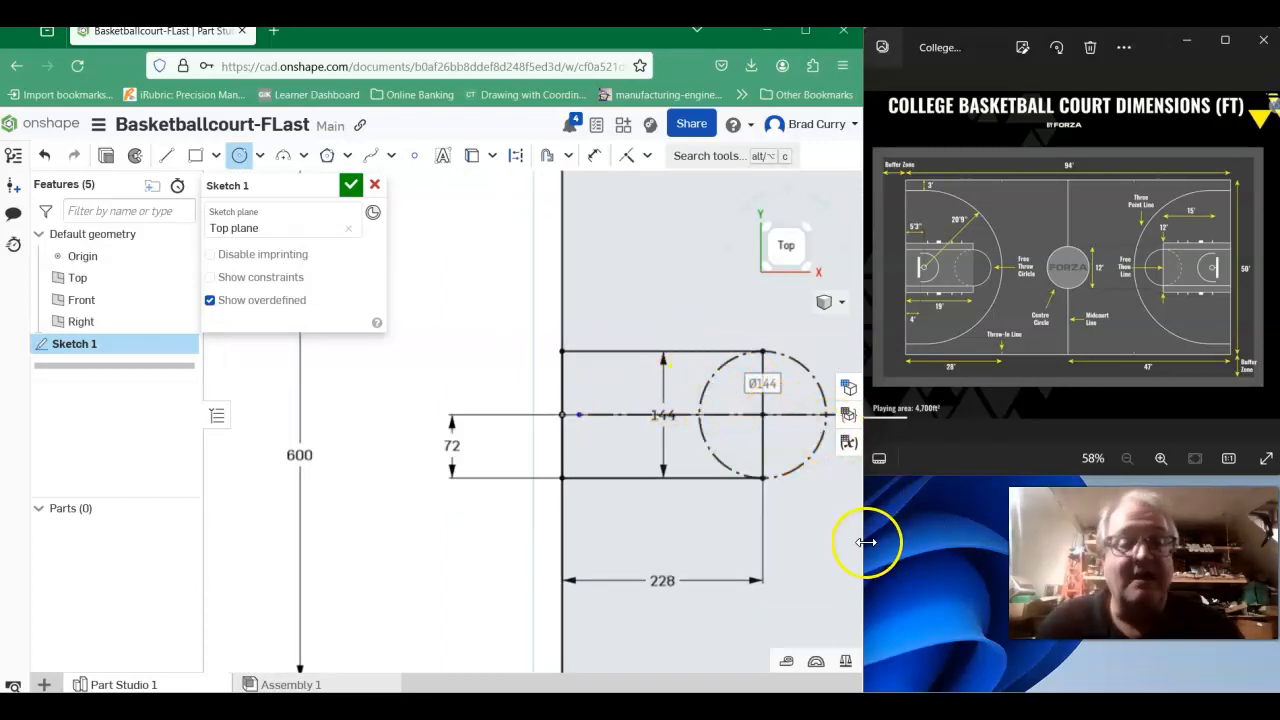
pyautogui.moveTo(817, 534)
pyautogui.mouseDown(button='middle')
pyautogui.moveTo(530, 503)
pyautogui.moveTo(486, 526)
pyautogui.moveTo(491, 536)
pyautogui.mouseUp(button='middle')
pyautogui.scroll(-3, 525, 500)
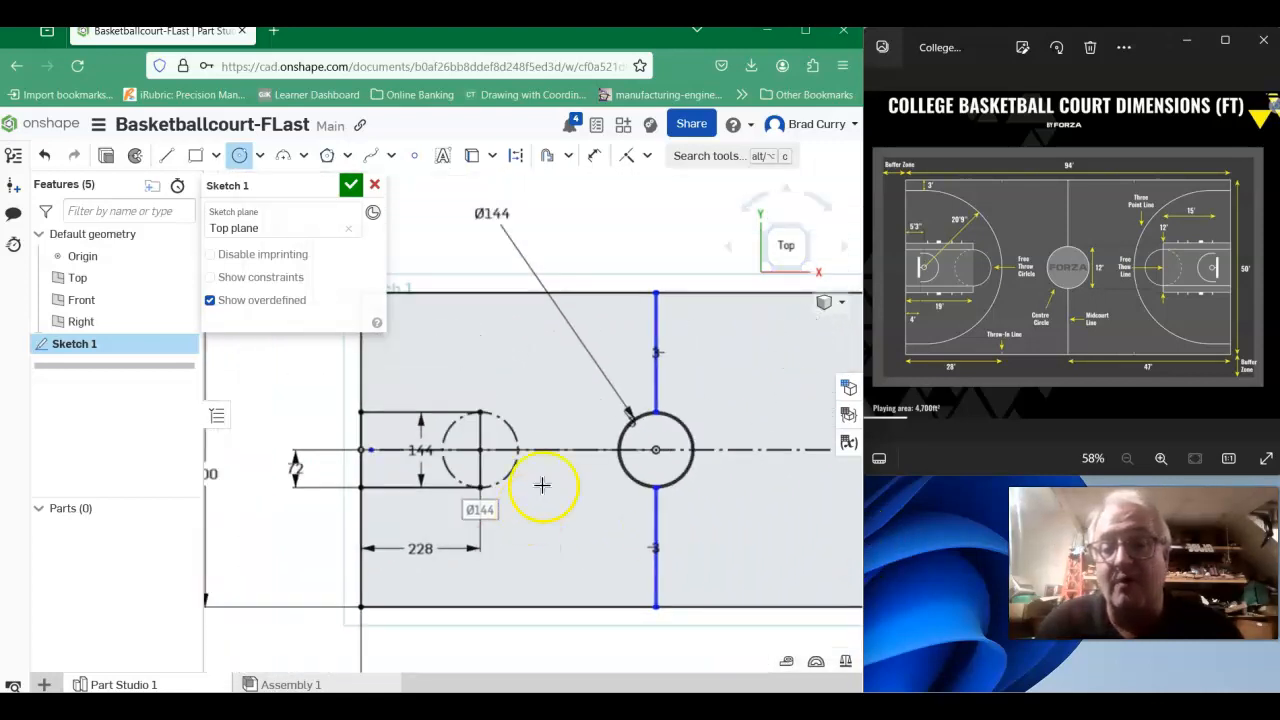
pyautogui.moveTo(590, 367)
pyautogui.mouseDown(button='middle')
pyautogui.moveTo(570, 330)
pyautogui.moveTo(497, 348)
pyautogui.mouseUp(button='middle')
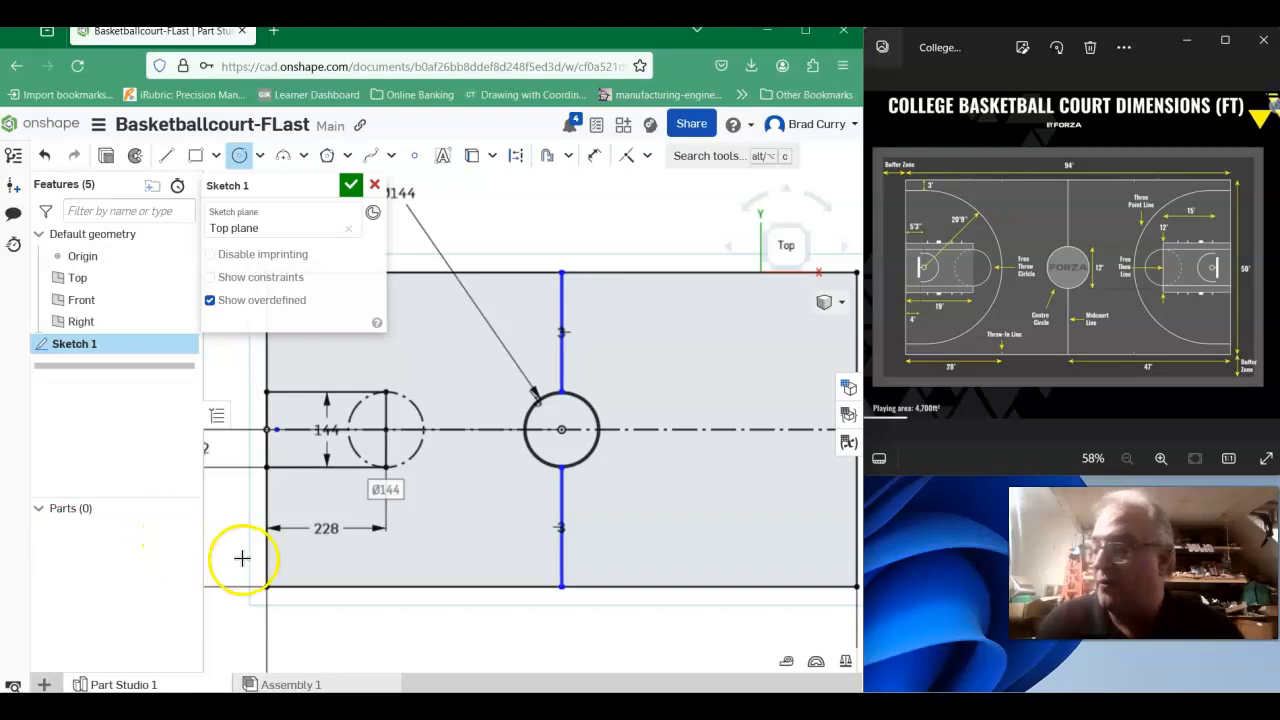
pyautogui.scroll(-3, 284, 525)
pyautogui.moveTo(281, 512)
pyautogui.mouseDown(button='middle')
pyautogui.moveTo(437, 514)
pyautogui.moveTo(373, 518)
pyautogui.mouseUp(button='middle')
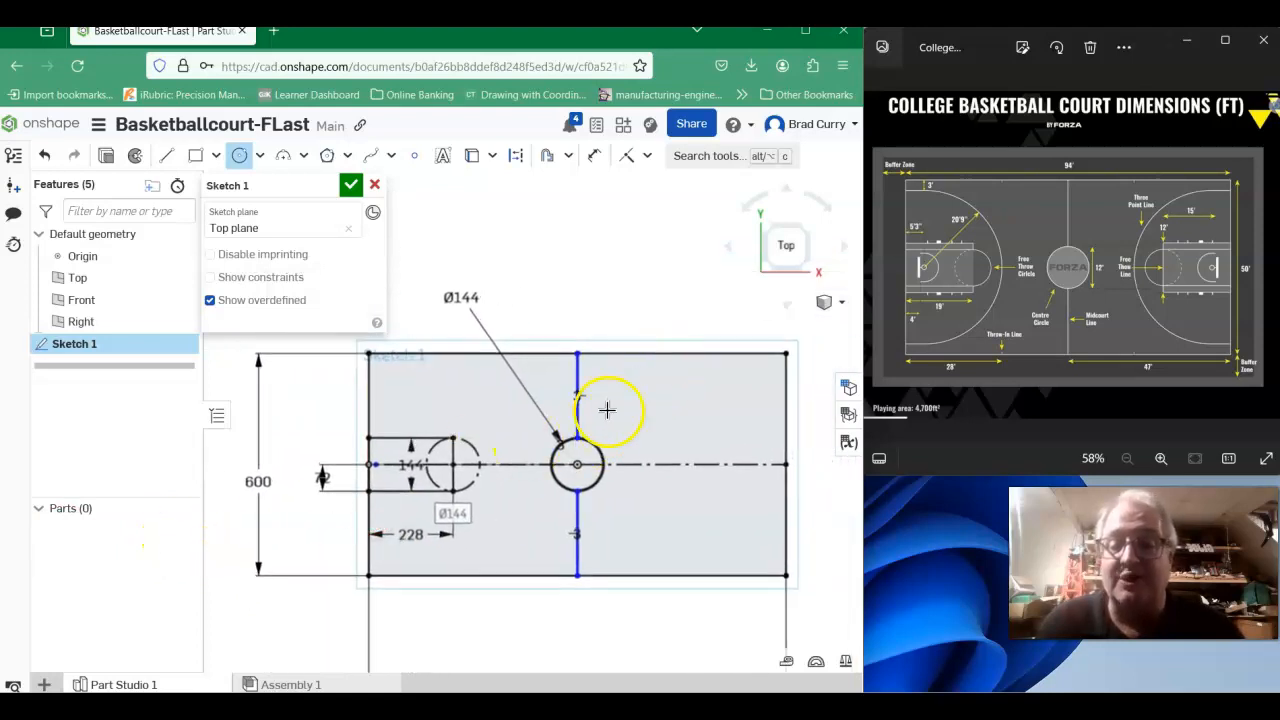